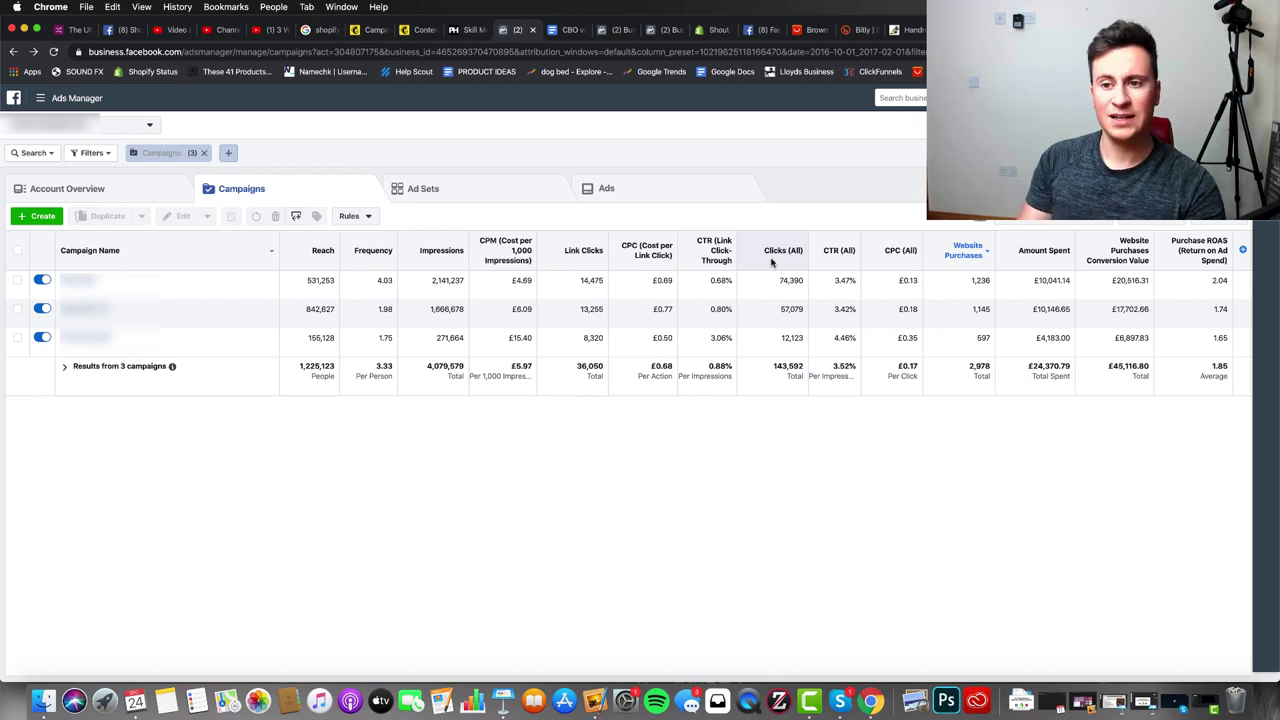
Step: Open the CBO vs Adset Budgets strategy document and read the settings listed under CBO Campaign
key(super+shift+2)
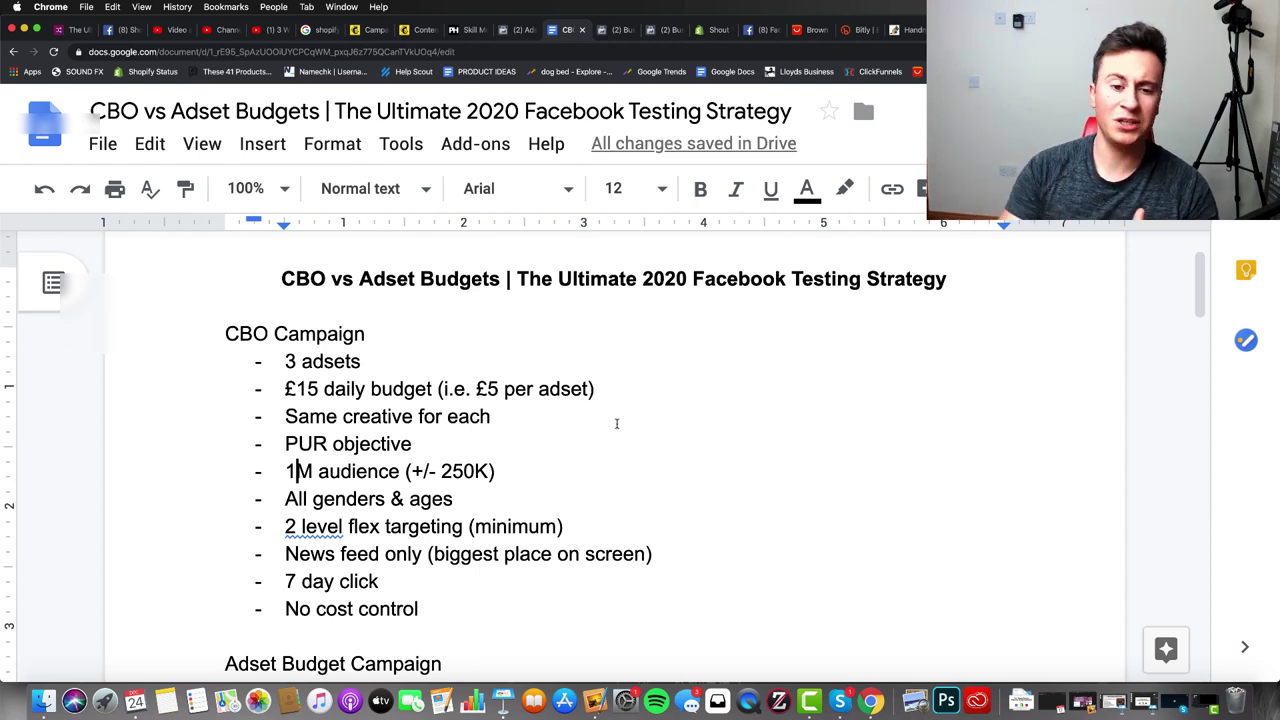
scroll(616, 423, down, 5)
scroll(616, 423, up, 5)
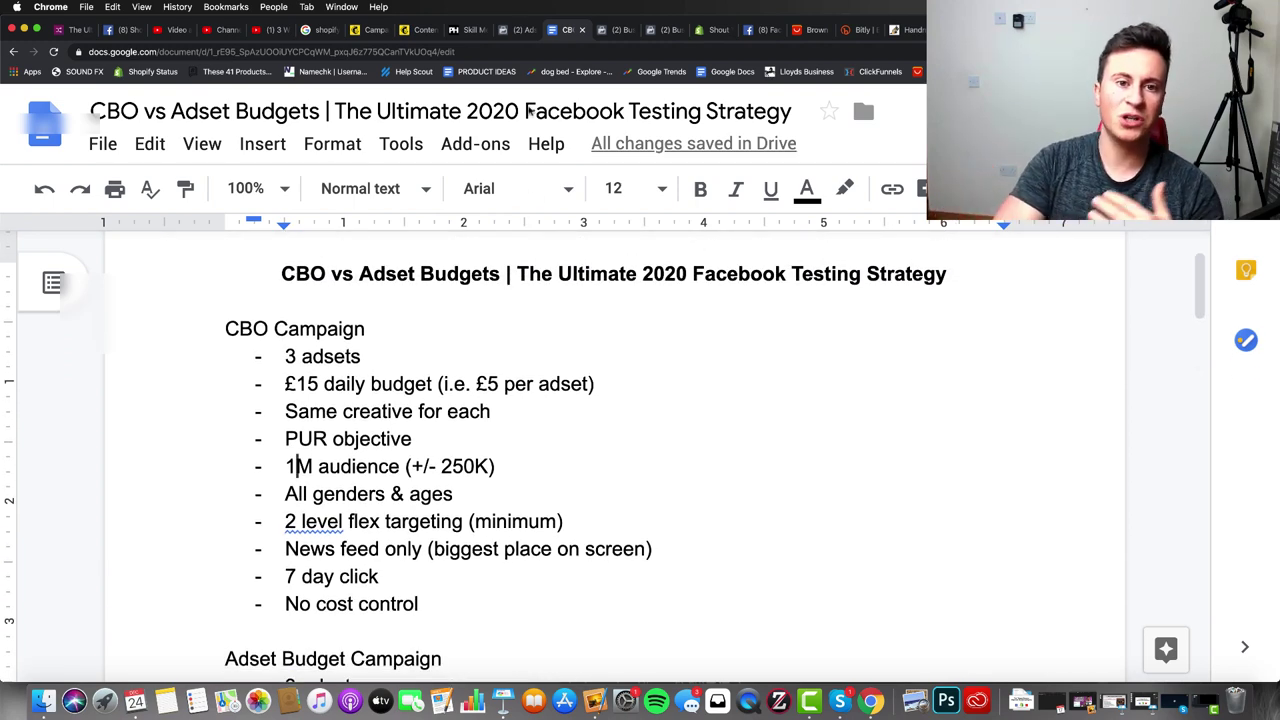
click(520, 30)
click(567, 32)
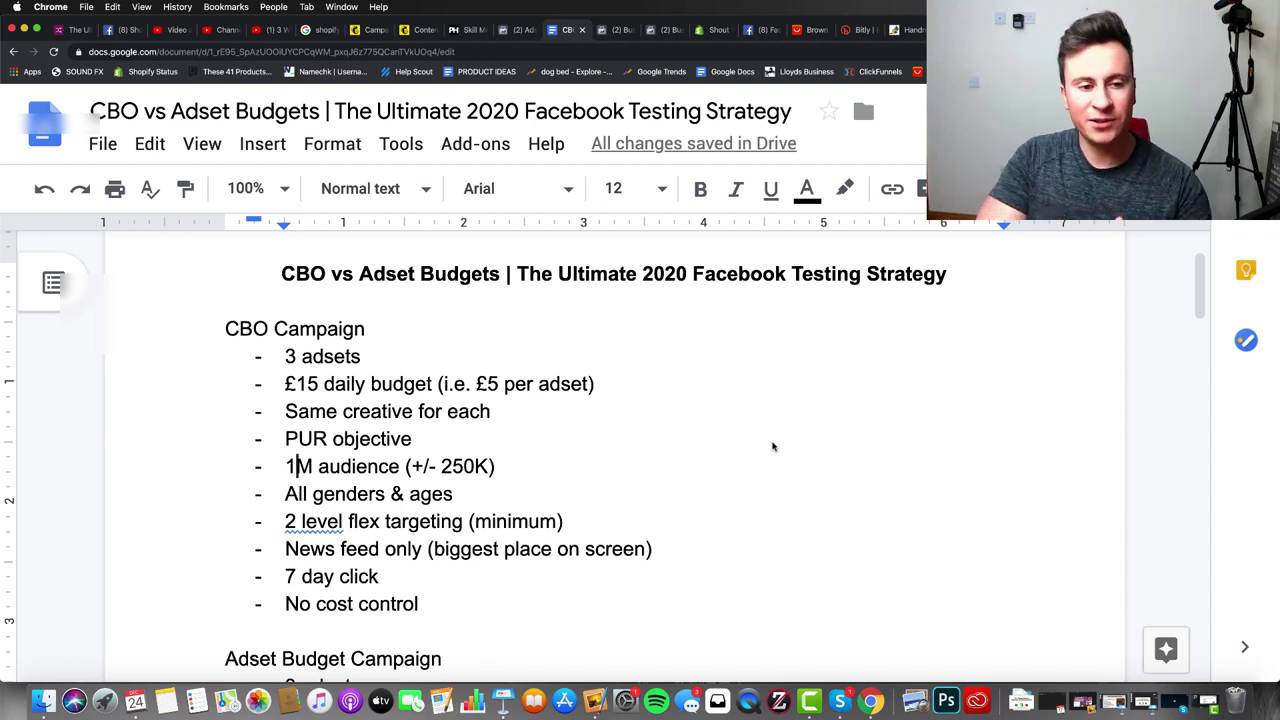
scroll(772, 447, down, 1)
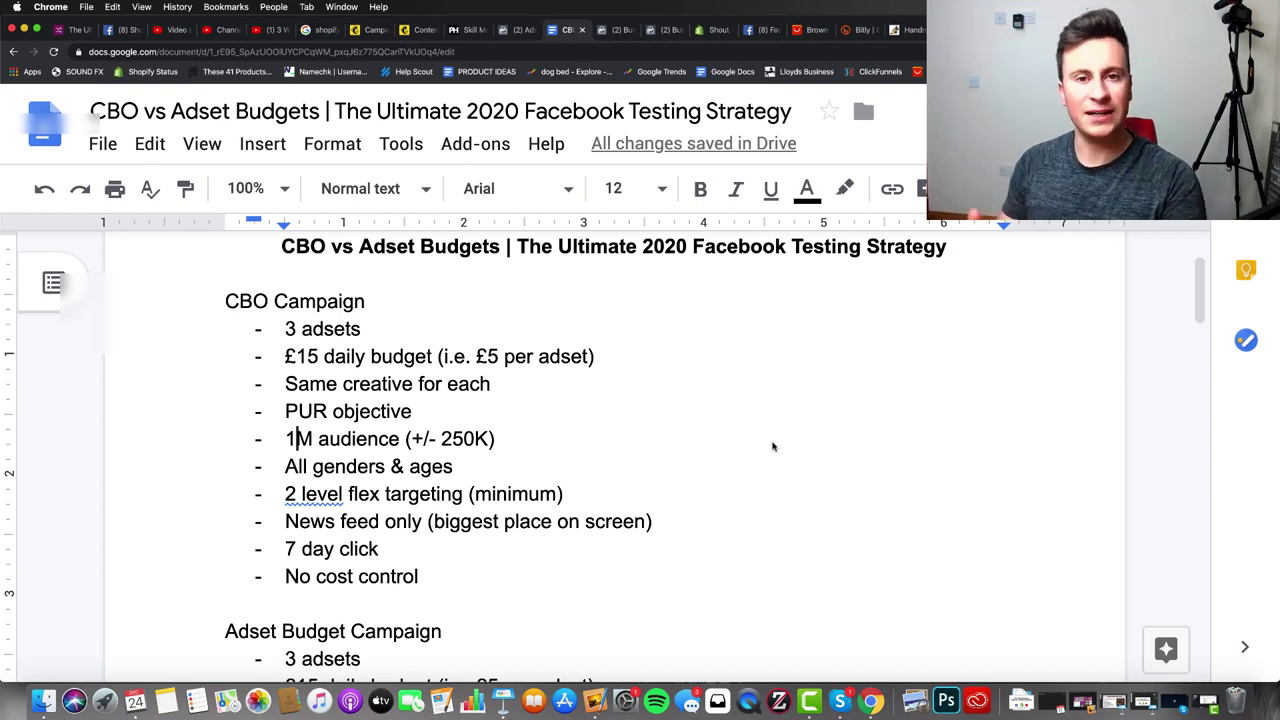
scroll(488, 400, down, 2)
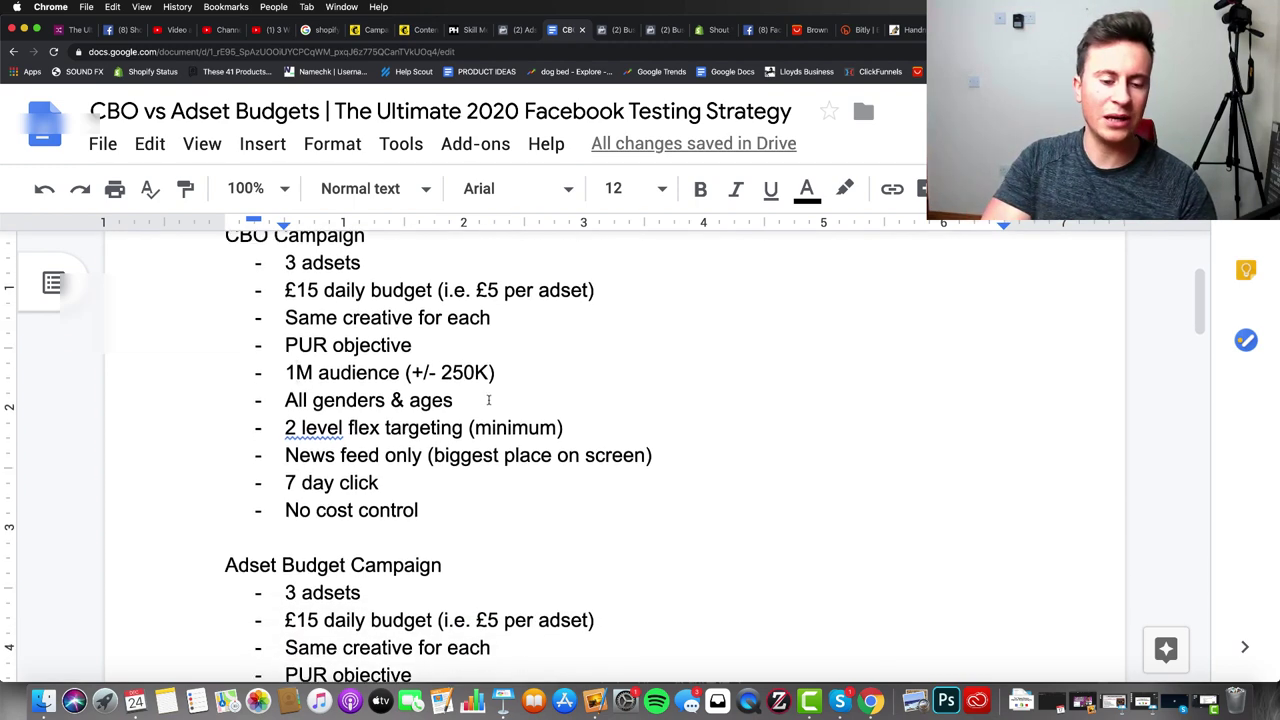
Step: Compare the cost control line under Adset Budget Campaign with the CBO Campaign list in the document
scroll(297, 366, down, 5)
click(286, 617)
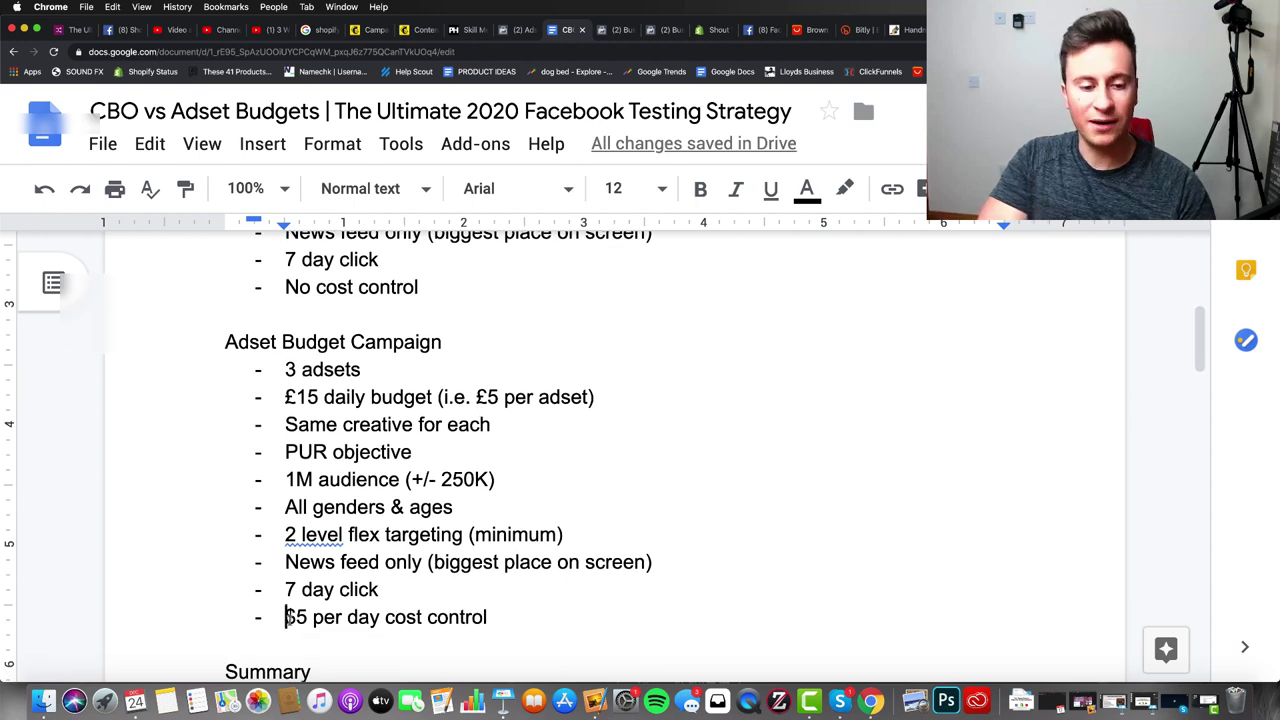
drag(286, 617, 423, 618)
scroll(603, 503, up, 3)
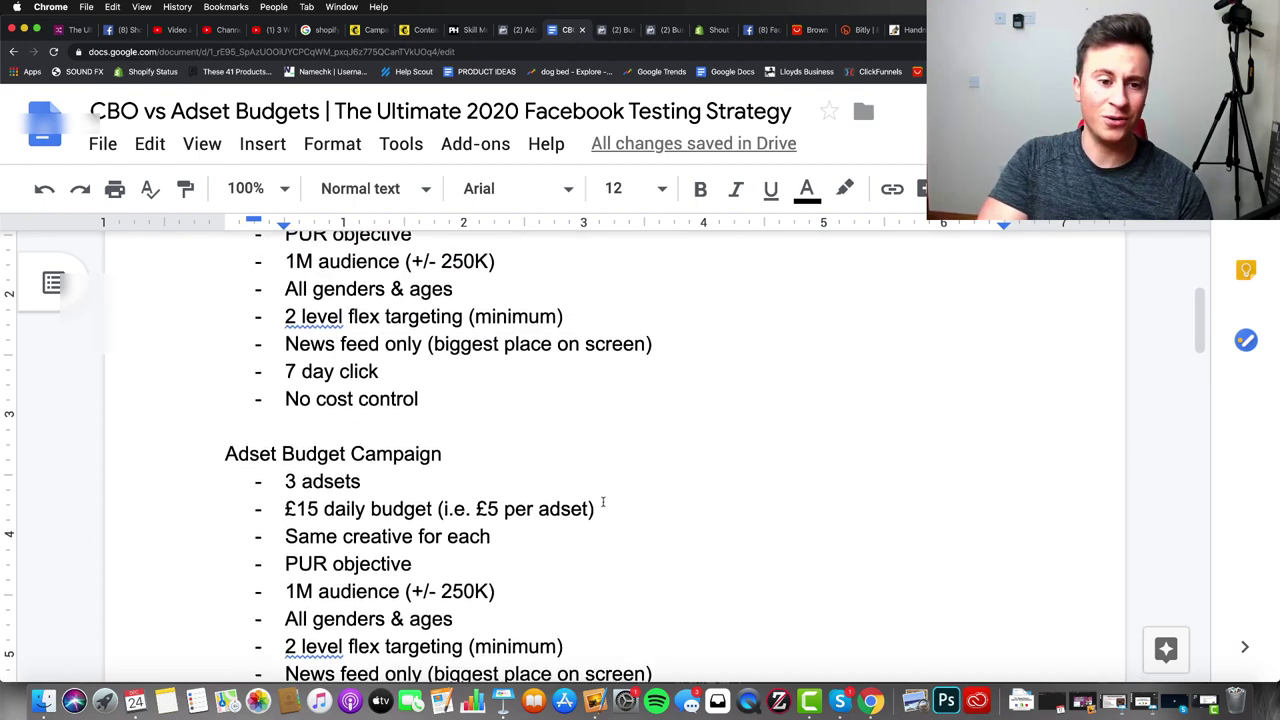
scroll(474, 401, up, 2)
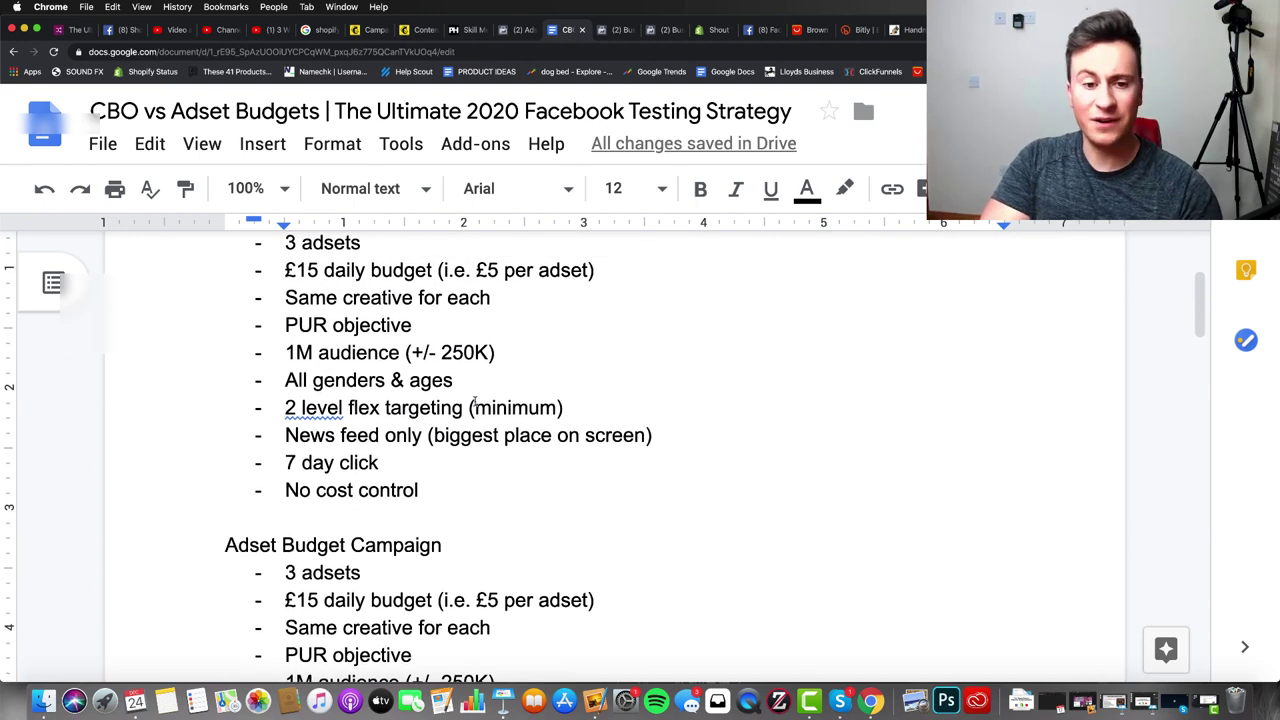
scroll(474, 403, up, 1)
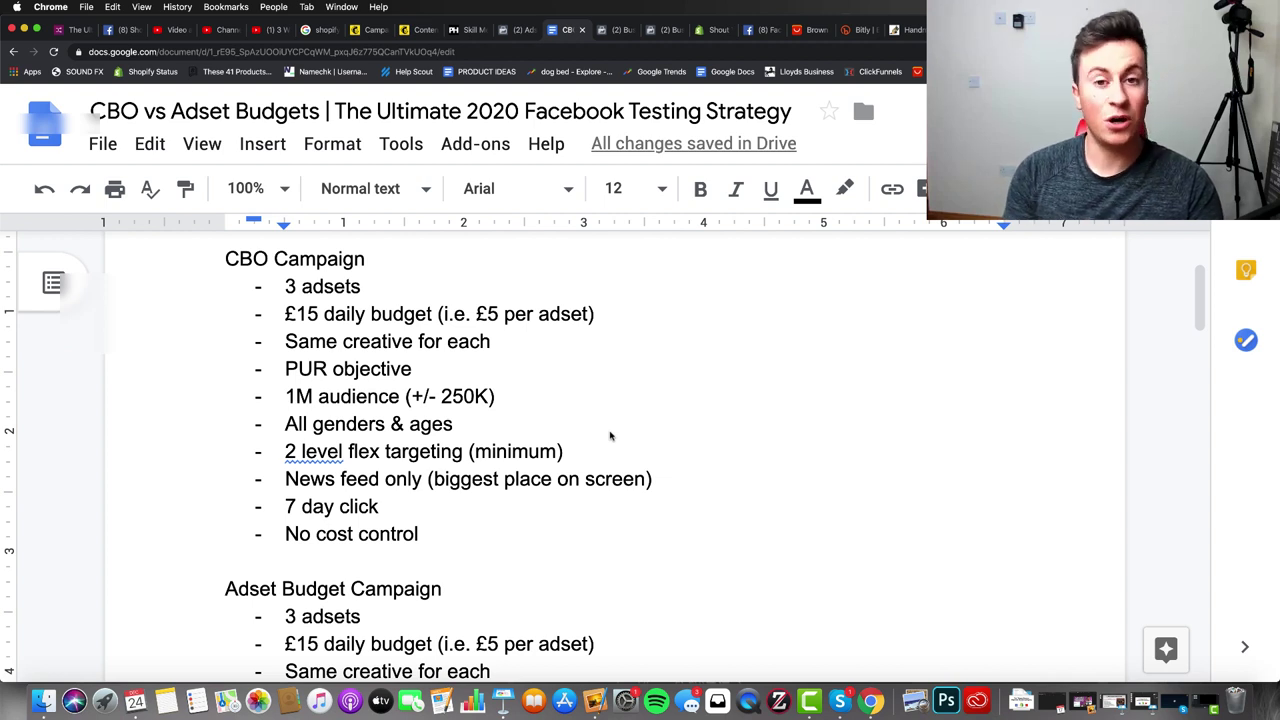
scroll(610, 436, down, 1)
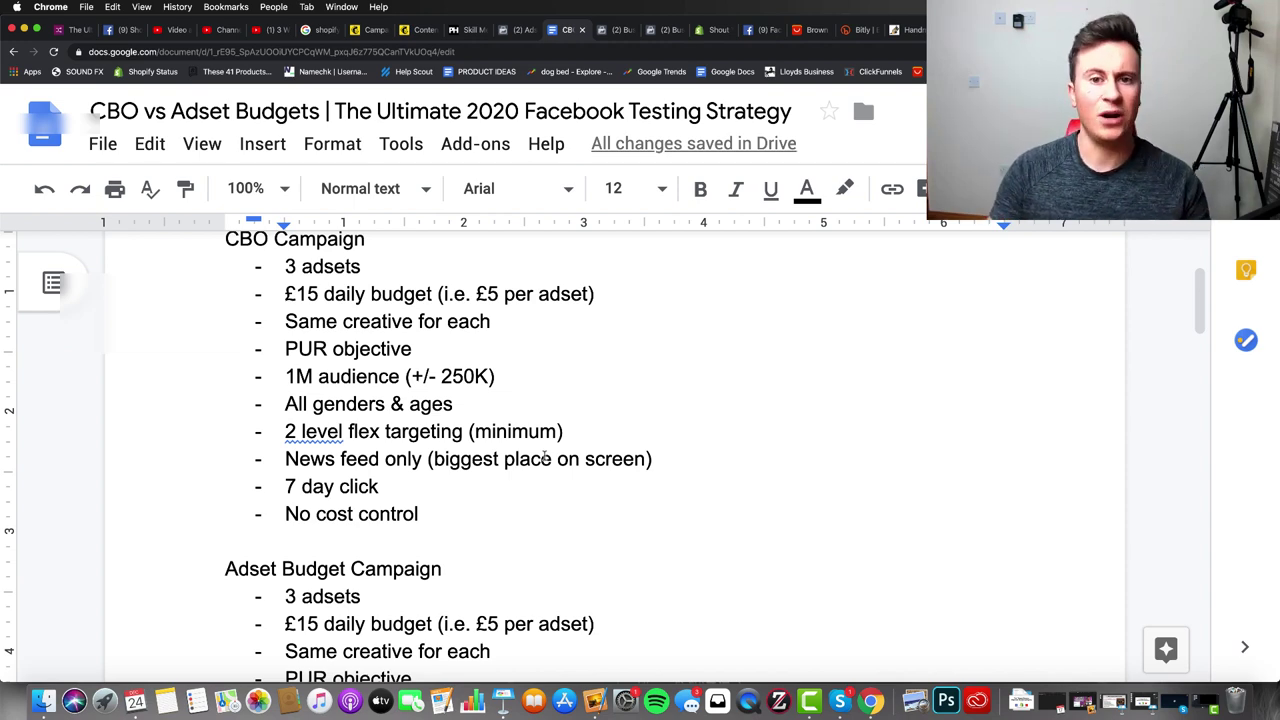
Step: Switch to the Facebook news feed, close the pop-up post, and examine how much space feed posts occupy
click(762, 30)
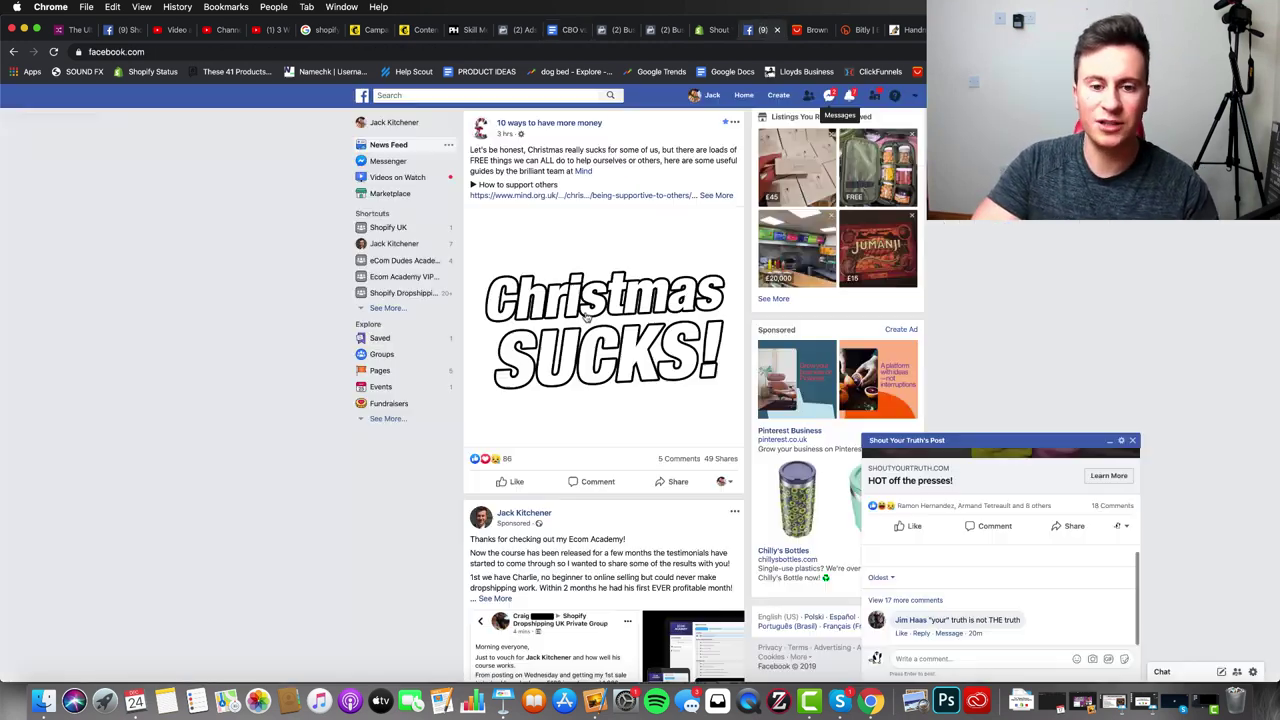
click(1132, 441)
scroll(1062, 367, up, 1)
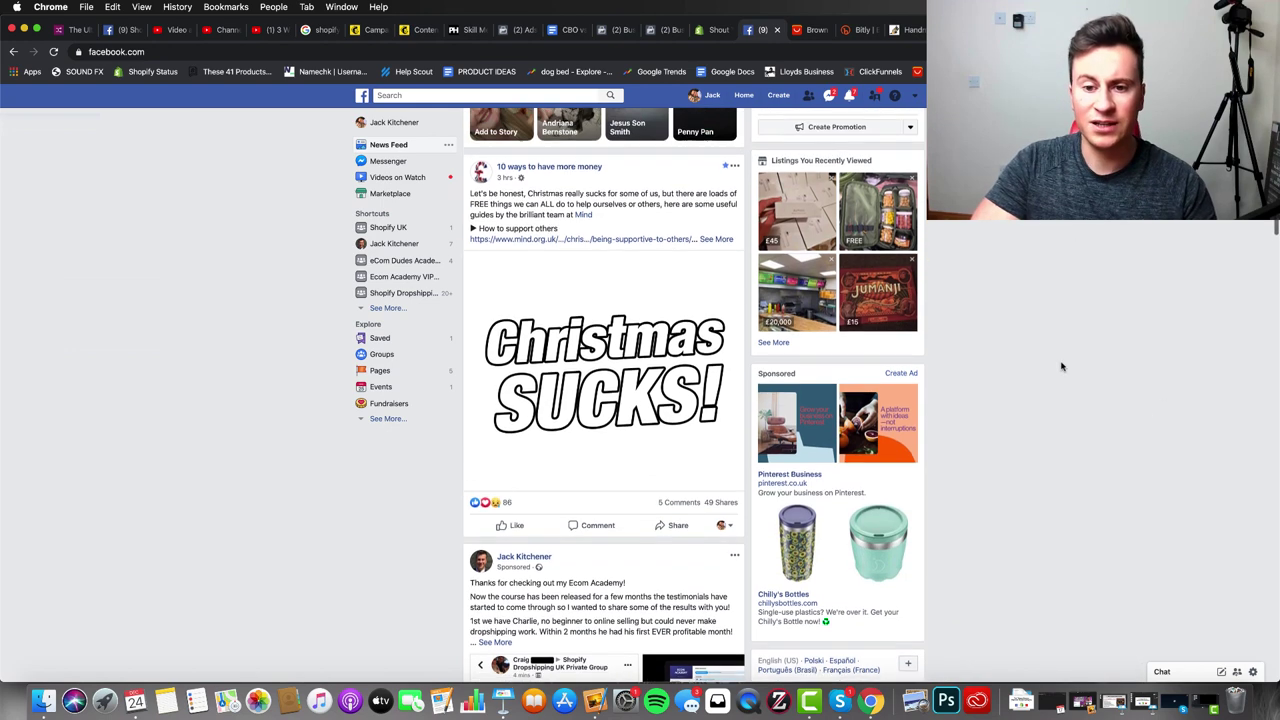
scroll(1062, 367, down, 2)
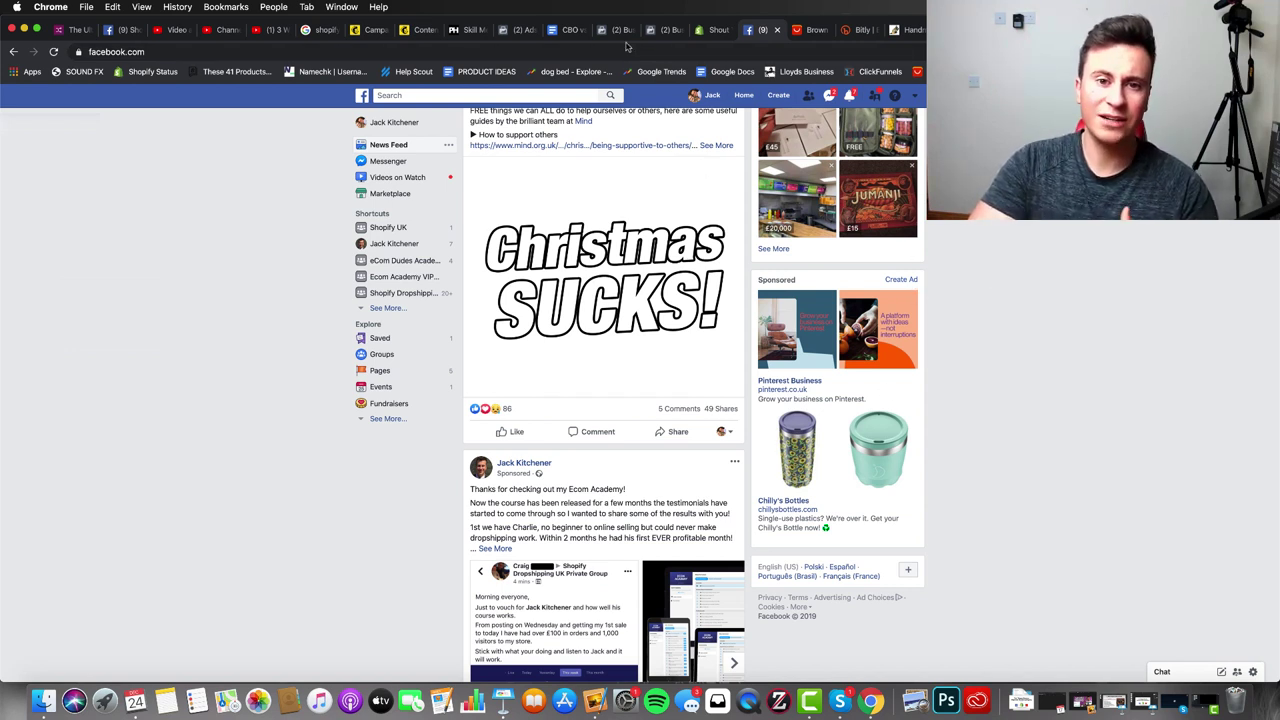
Step: View the campaigns table in Ads Manager and the ad accounts overview in Business Manager
click(524, 32)
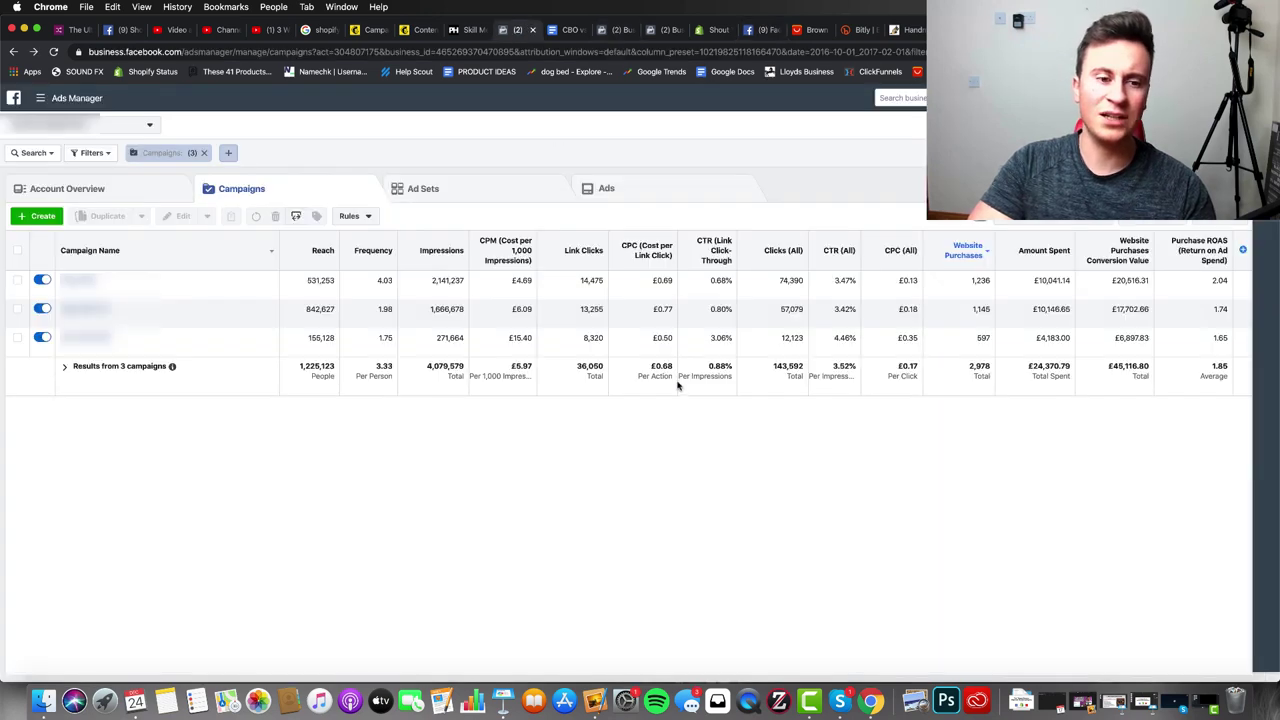
click(655, 33)
click(624, 33)
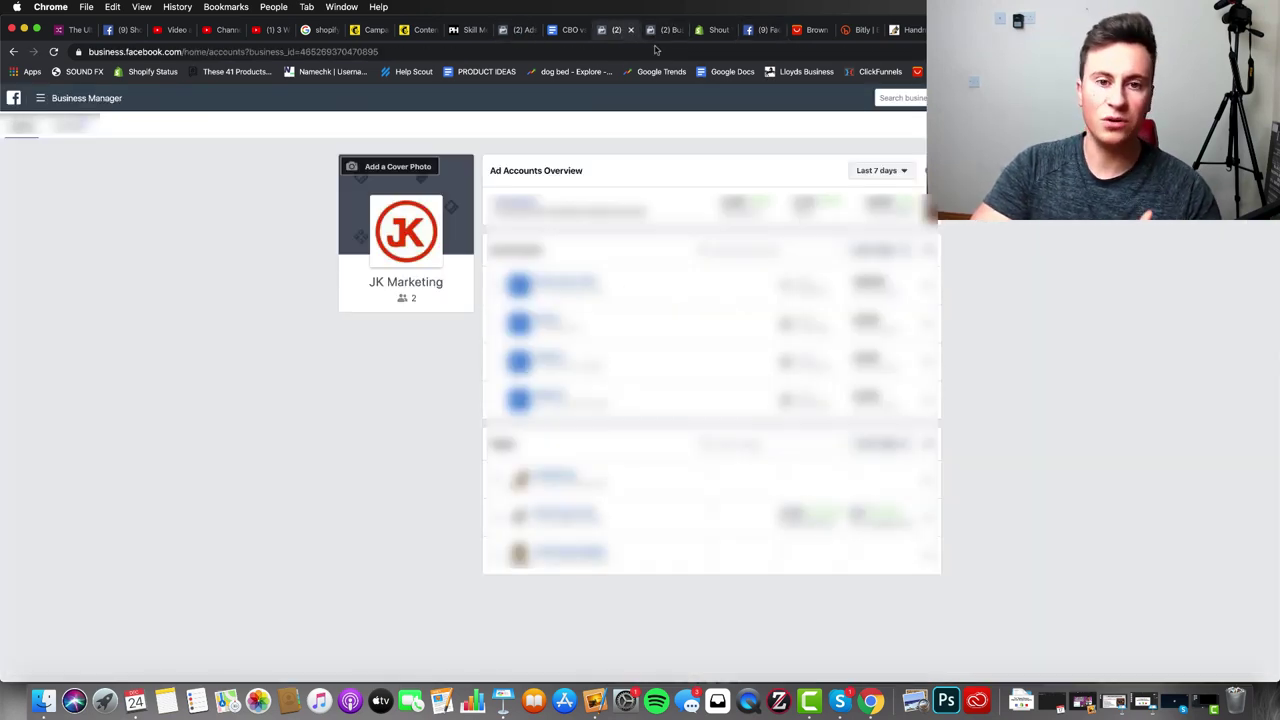
Step: Return to the strategy document and highlight the "$5 per day cost control" line under Adset Budget Campaign
click(567, 33)
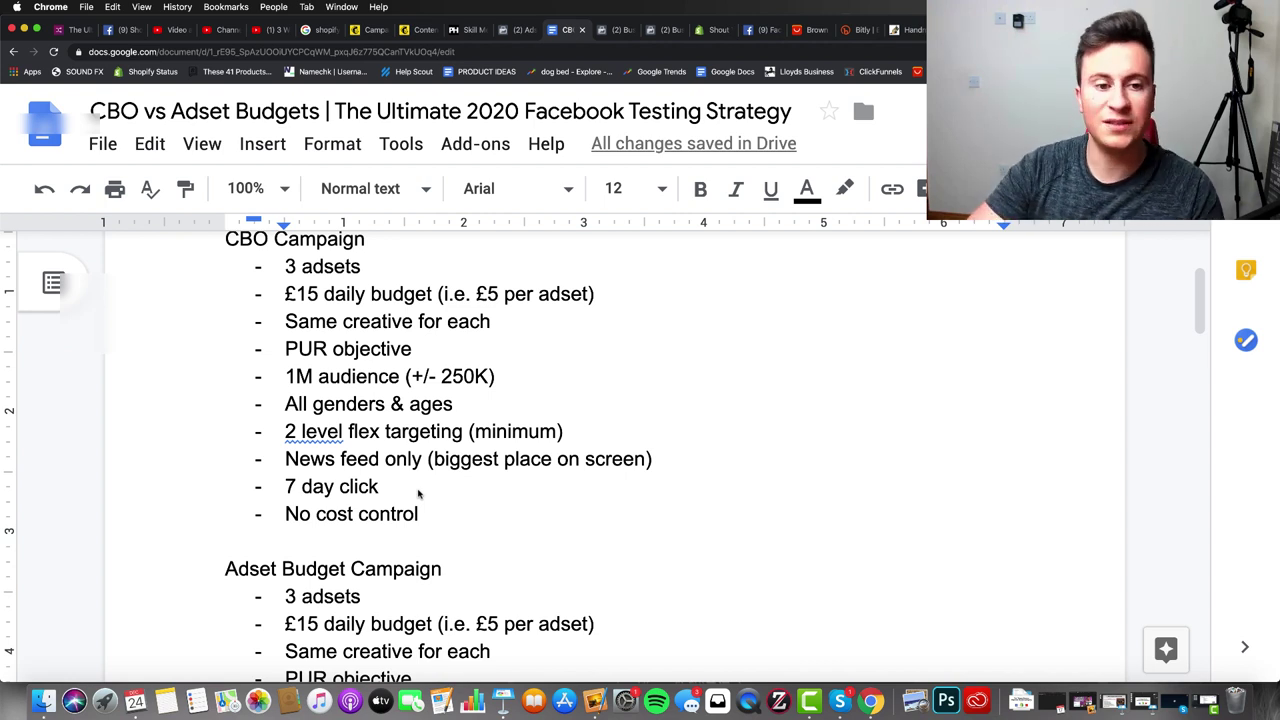
scroll(418, 493, up, 1)
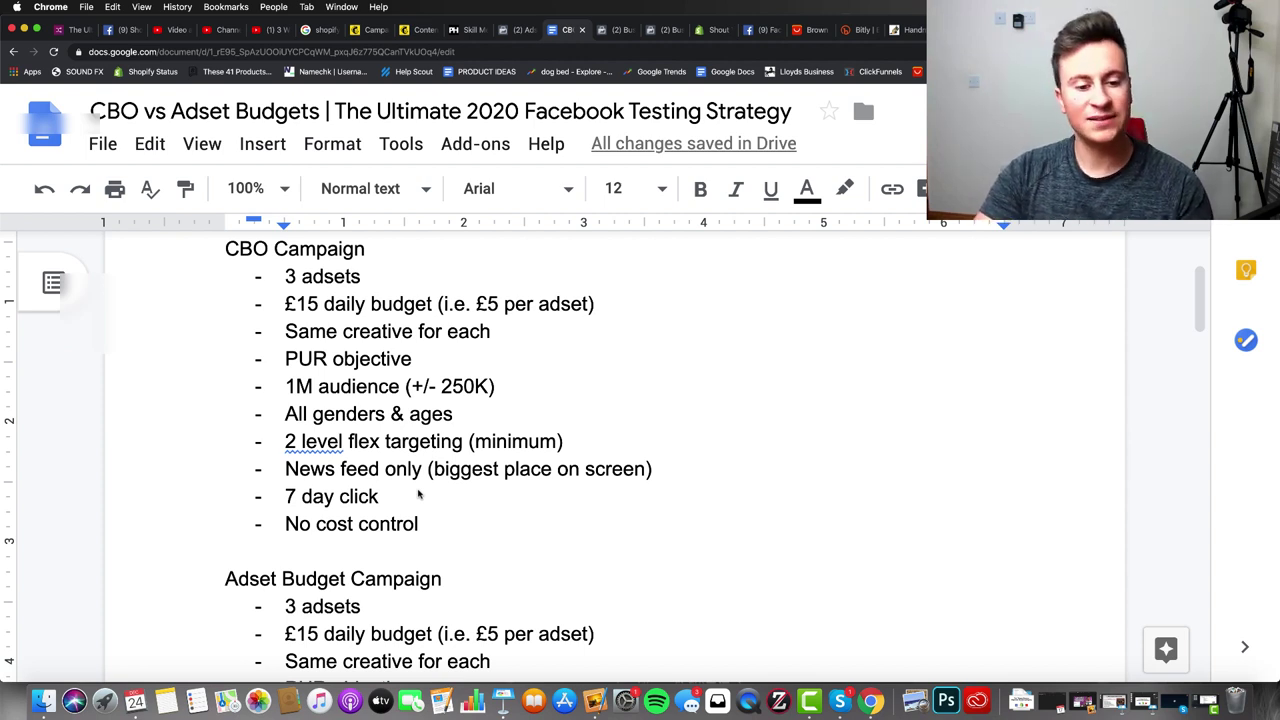
scroll(418, 494, down, 5)
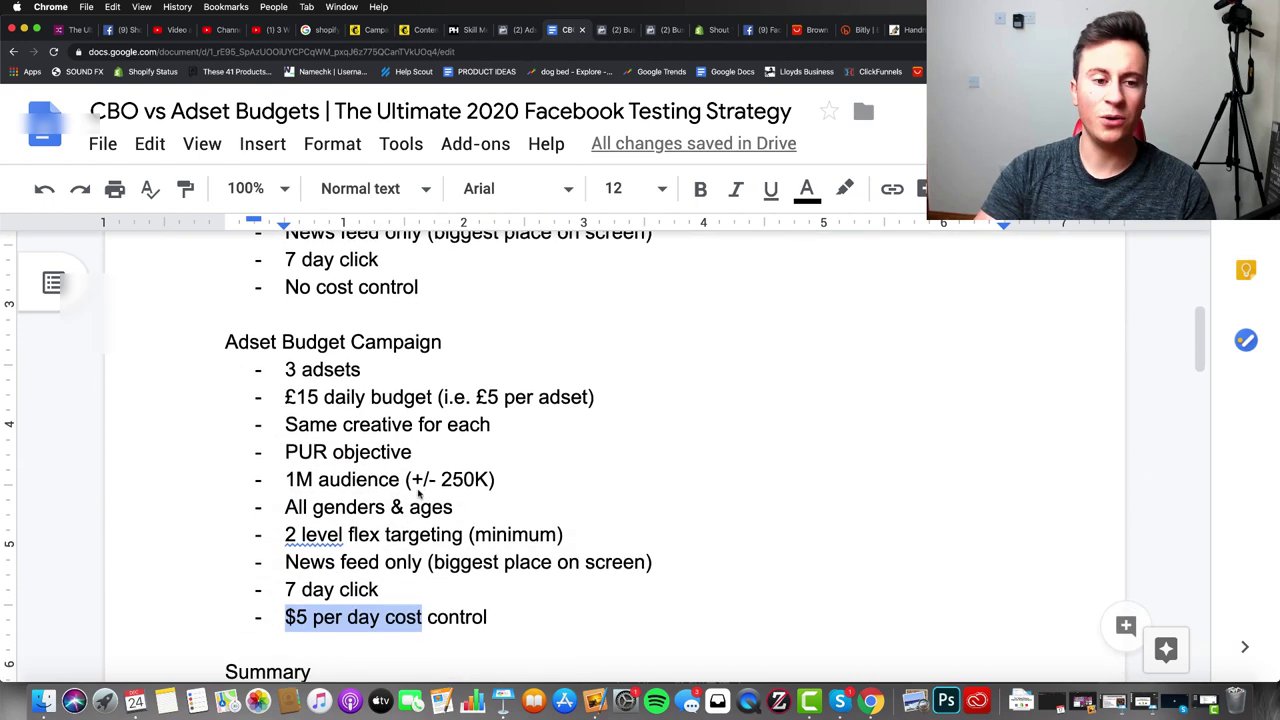
drag(490, 616, 286, 616)
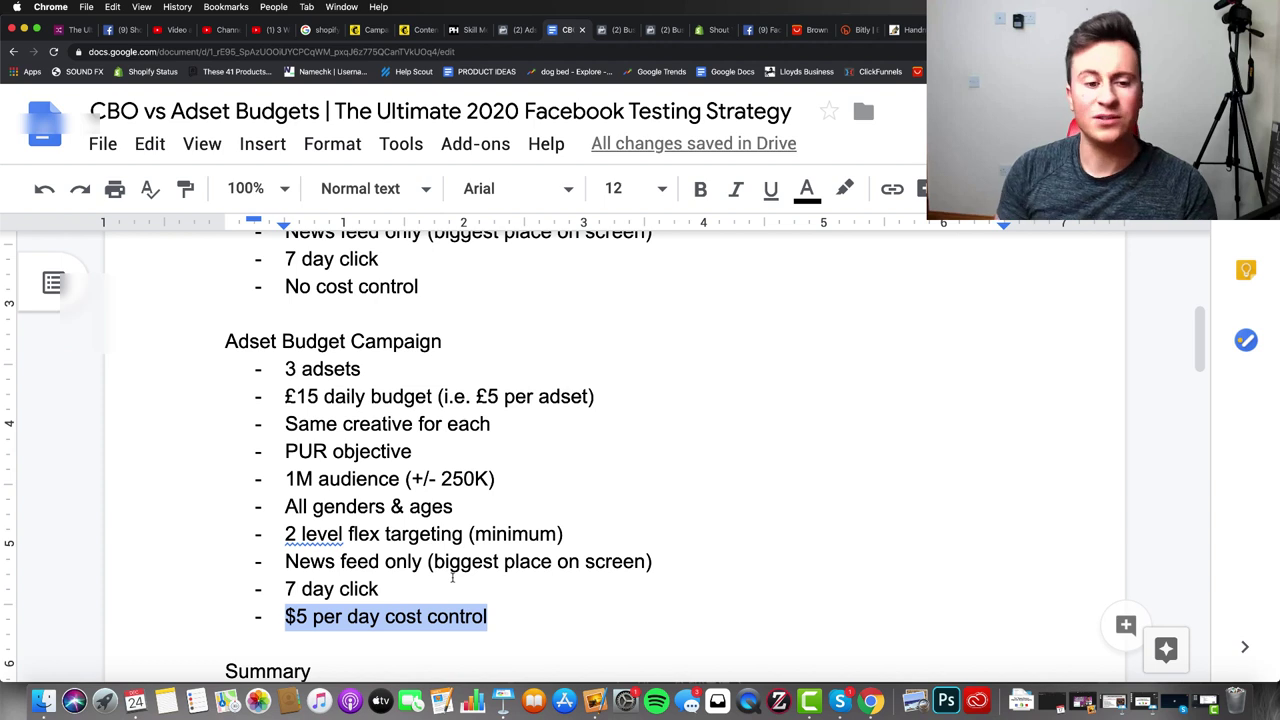
click(590, 603)
Step: Read the document's Summary, Why do this and Next steps sections, and revisit the Adset Budget Campaign list
scroll(590, 600, down, 8)
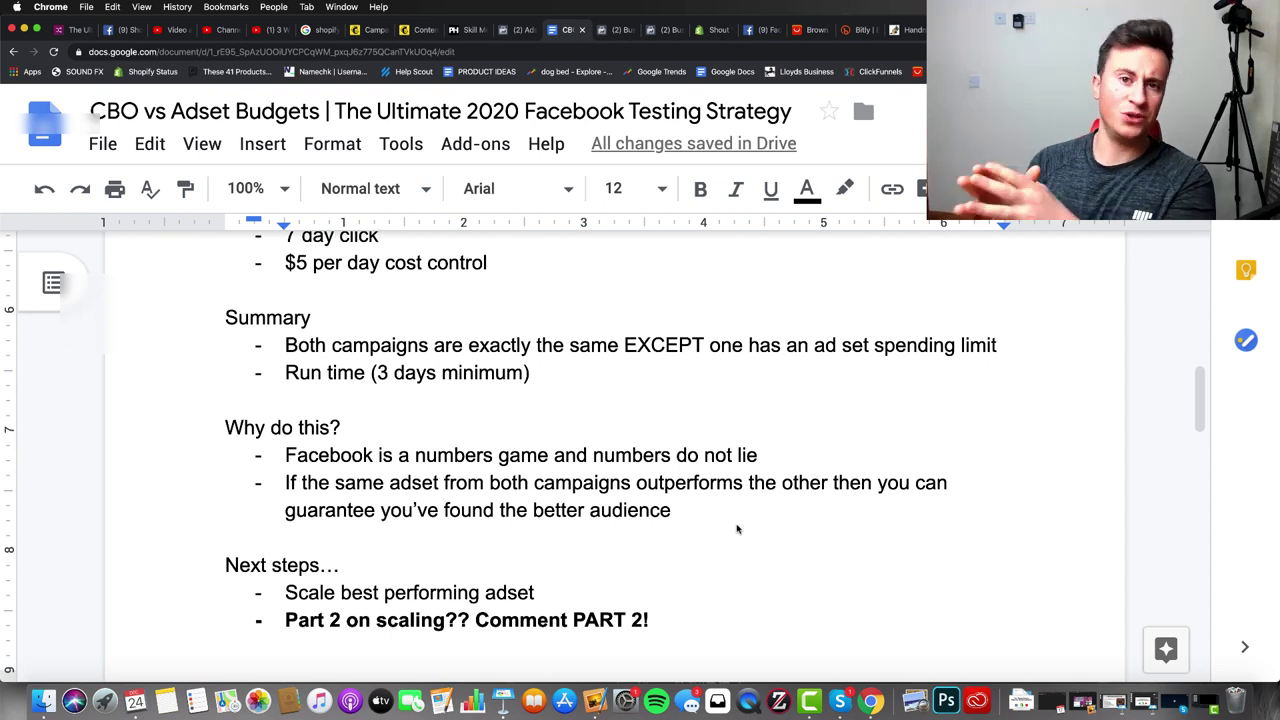
scroll(737, 529, down, 3)
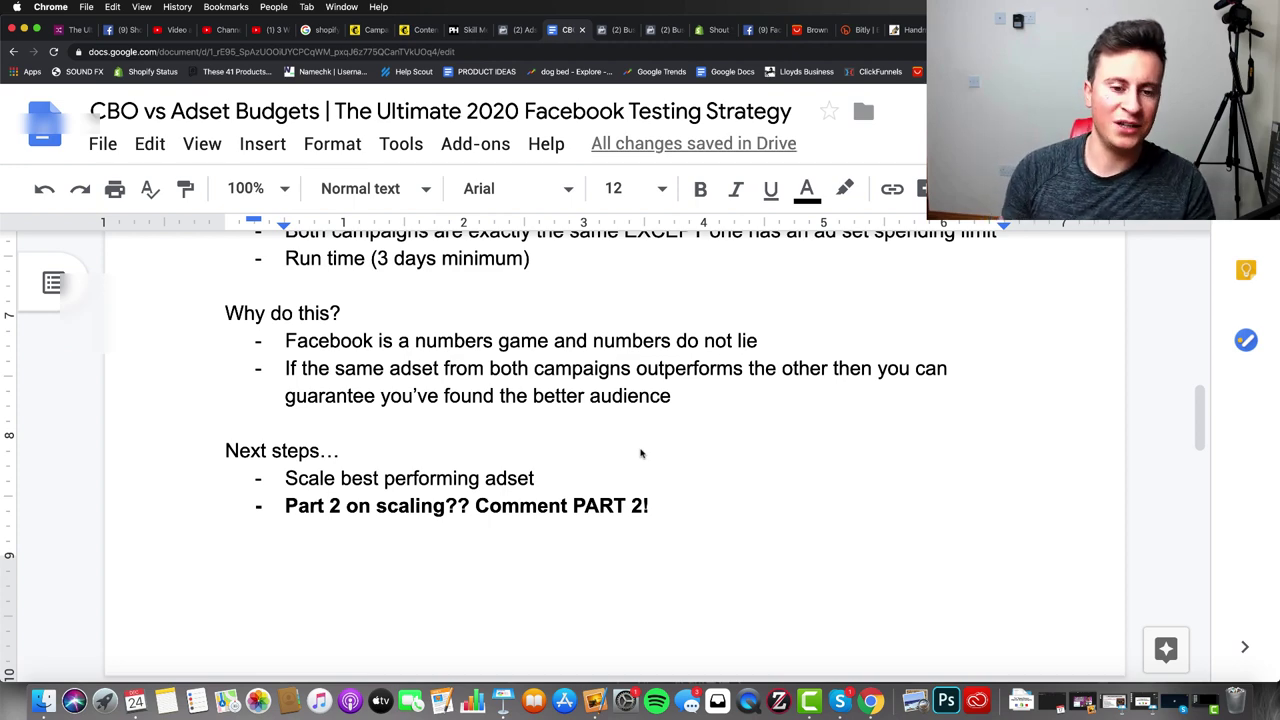
scroll(641, 453, up, 5)
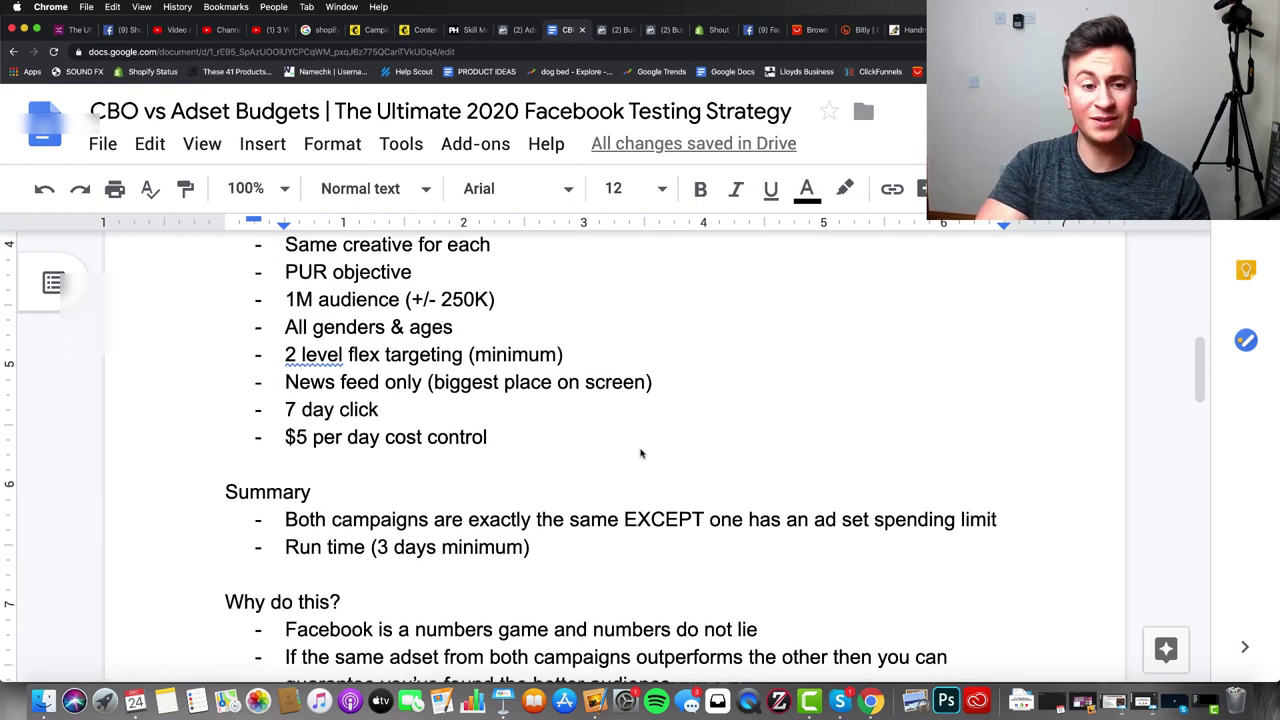
scroll(641, 453, up, 2)
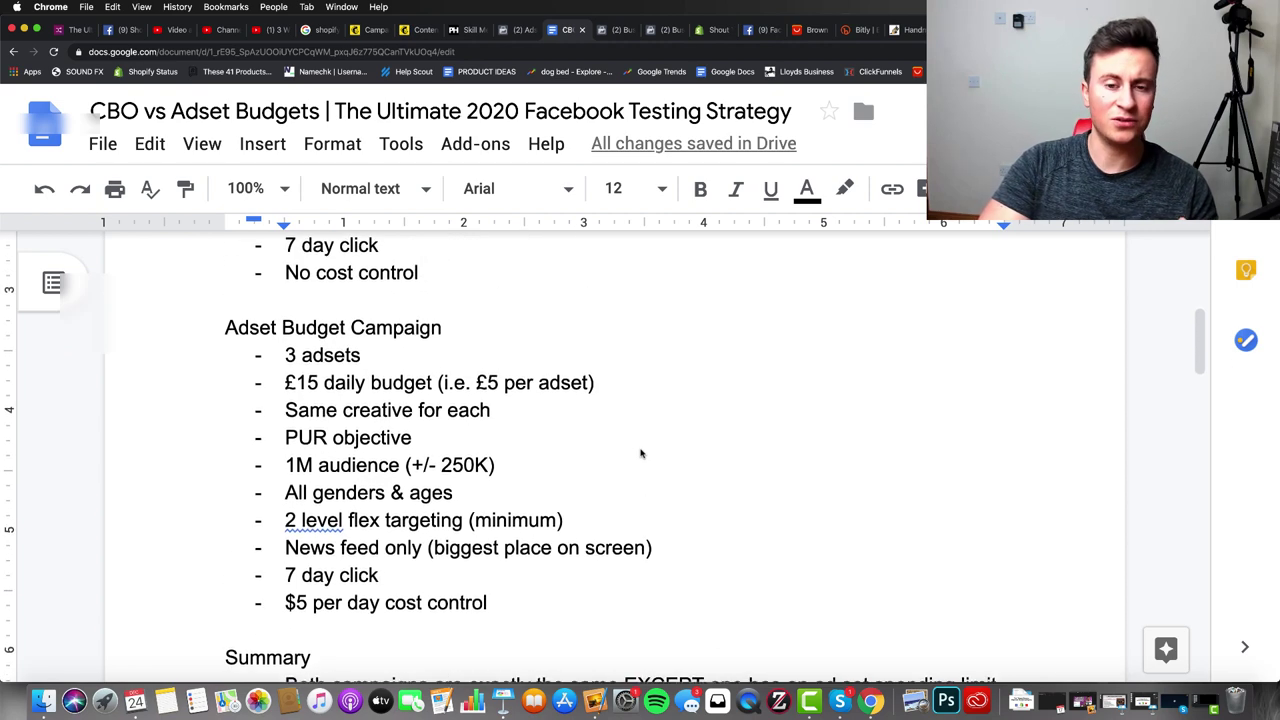
Step: Start a new Ads Manager campaign from scratch, discarding the saved draft, with Conversions as the marketing objective
click(522, 31)
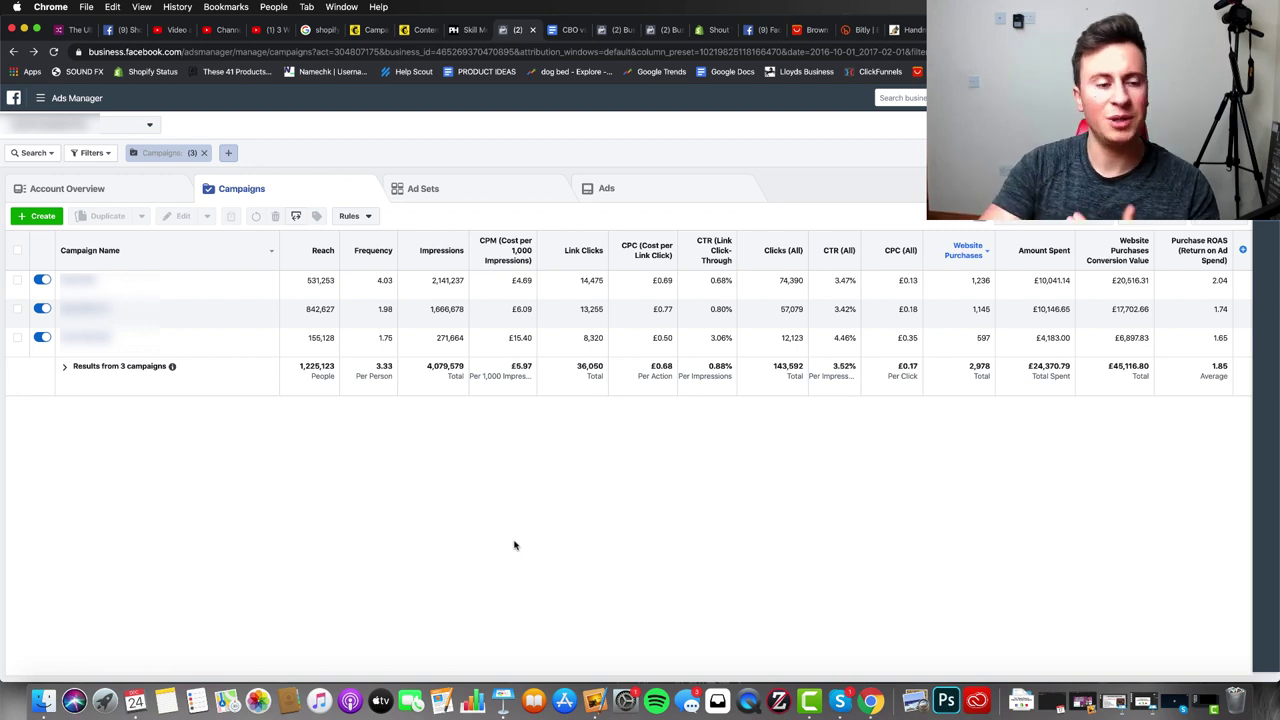
click(38, 214)
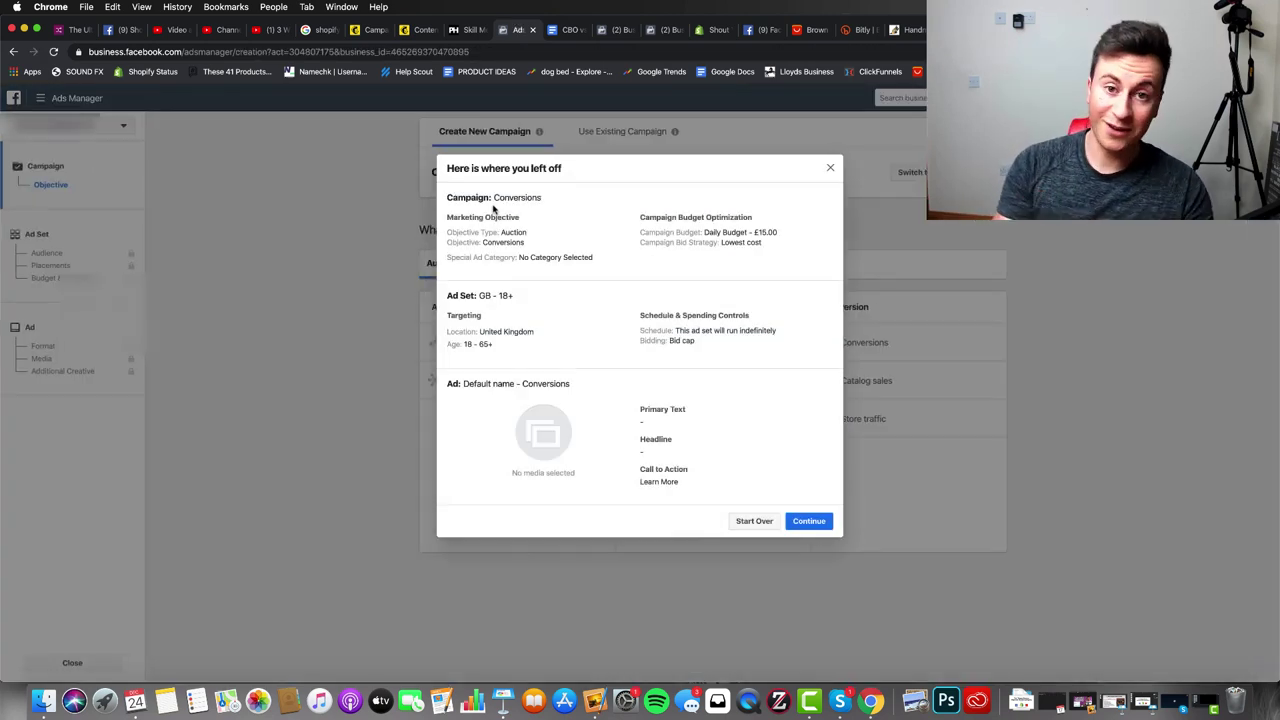
click(754, 521)
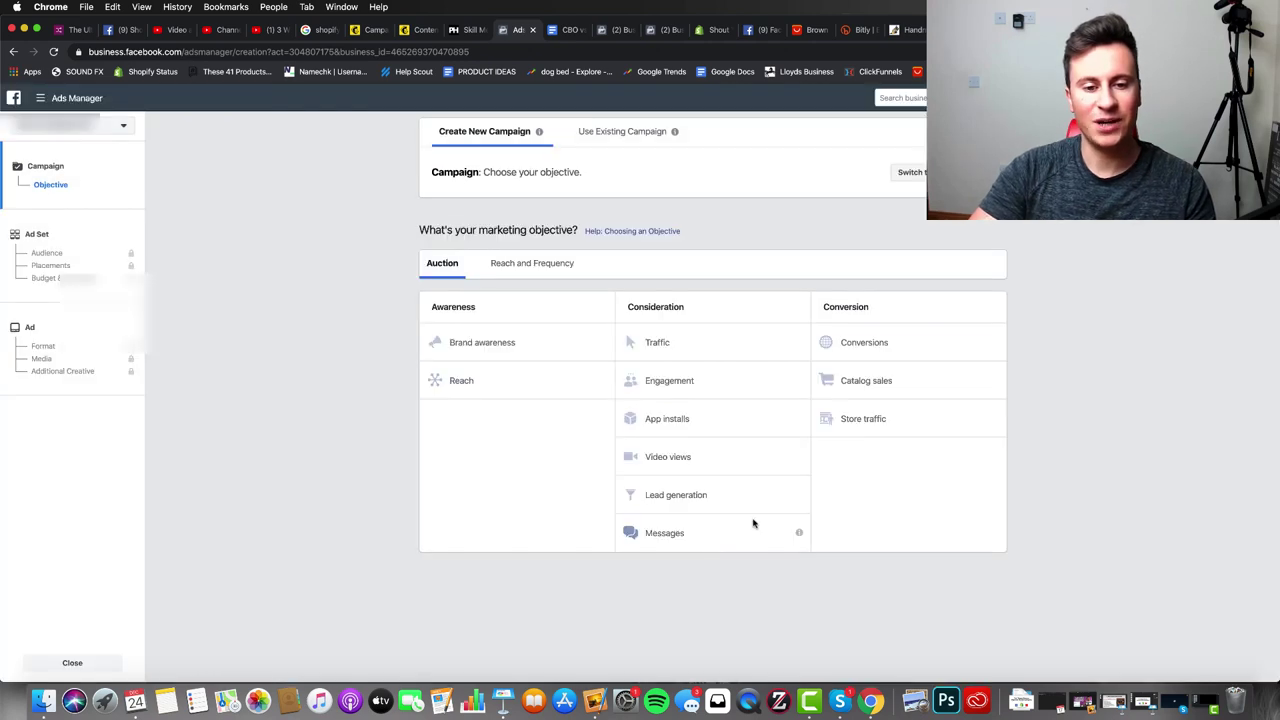
click(864, 341)
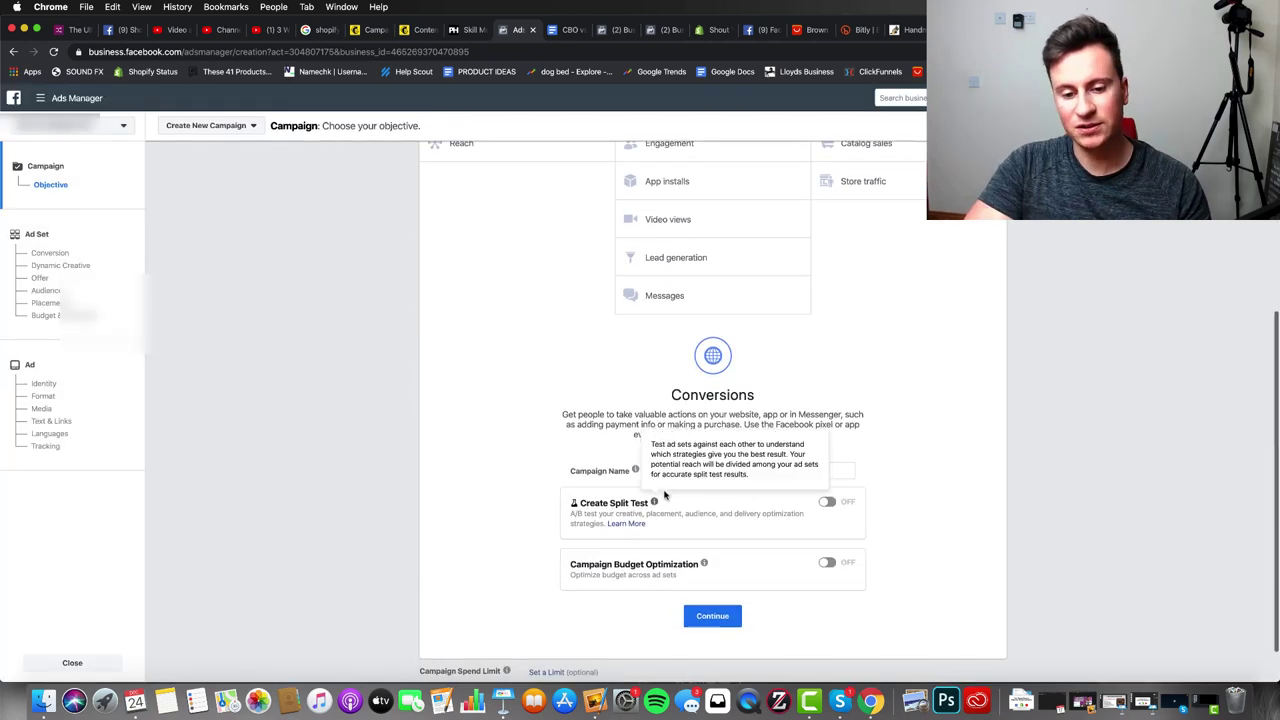
Step: Name the campaign "PUR - Apple Watch Straps"
triple_click(838, 466)
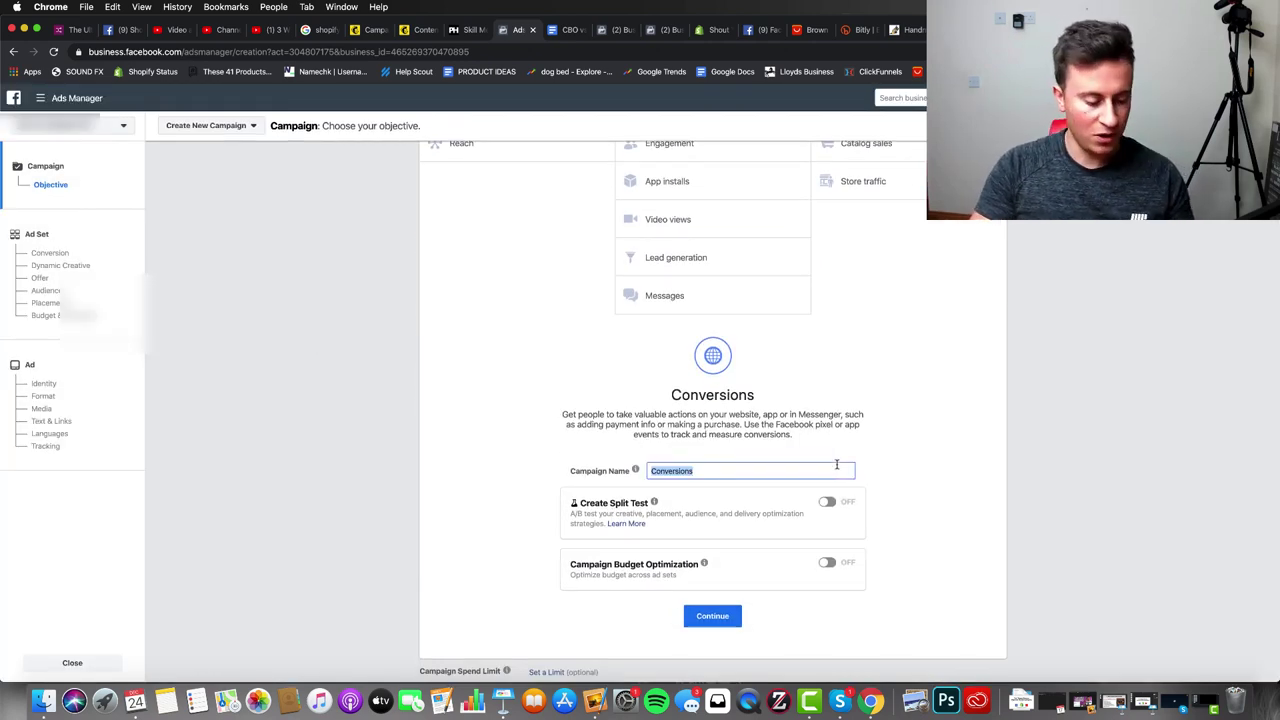
text(PUR)
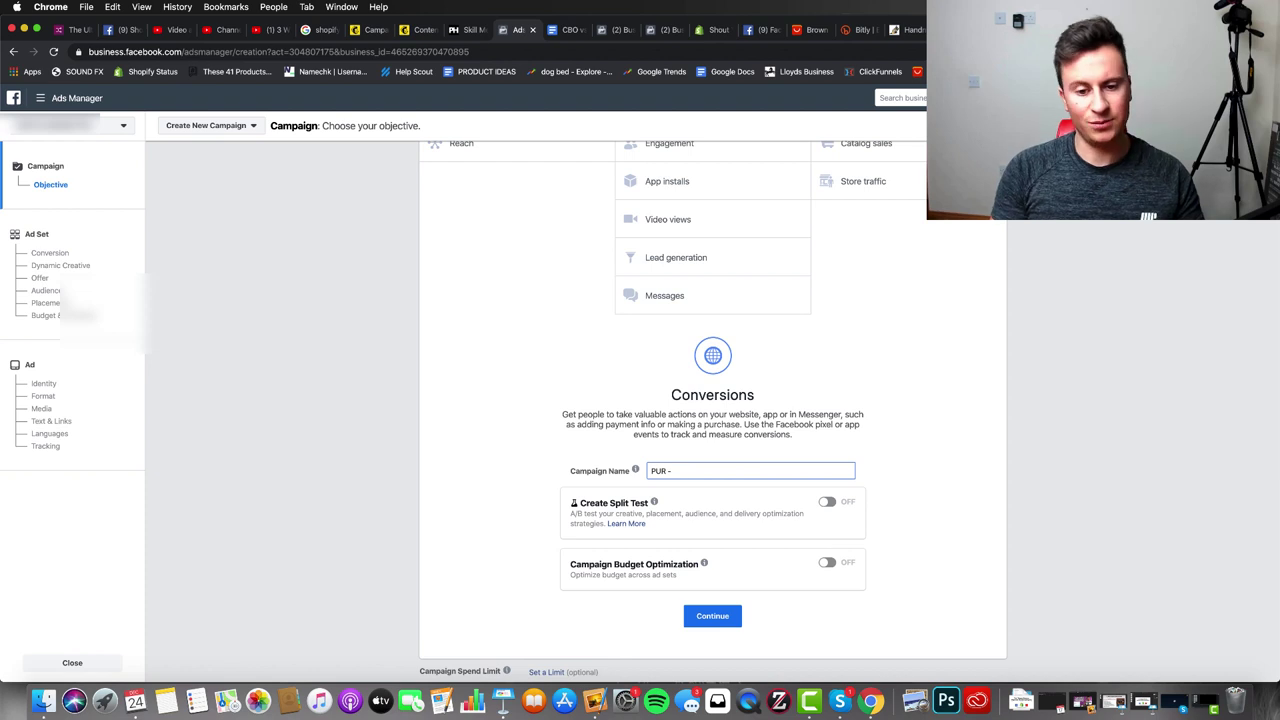
text(- App)
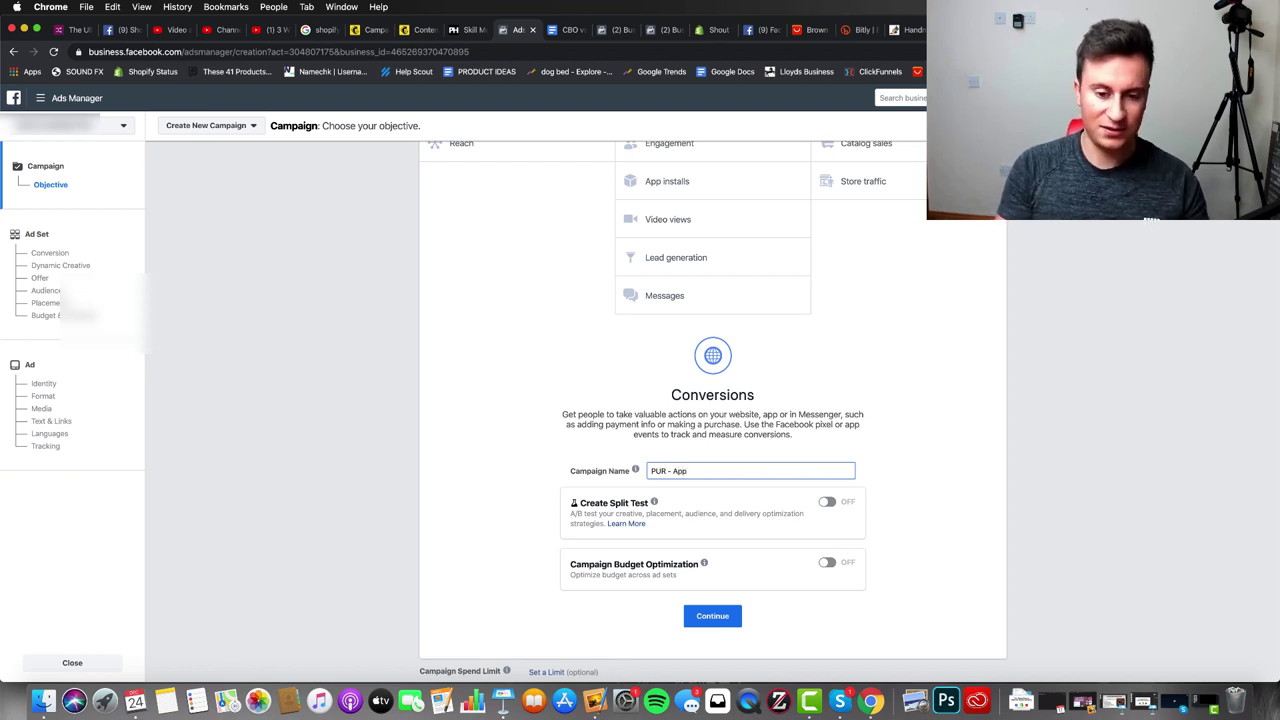
text(le Watch)
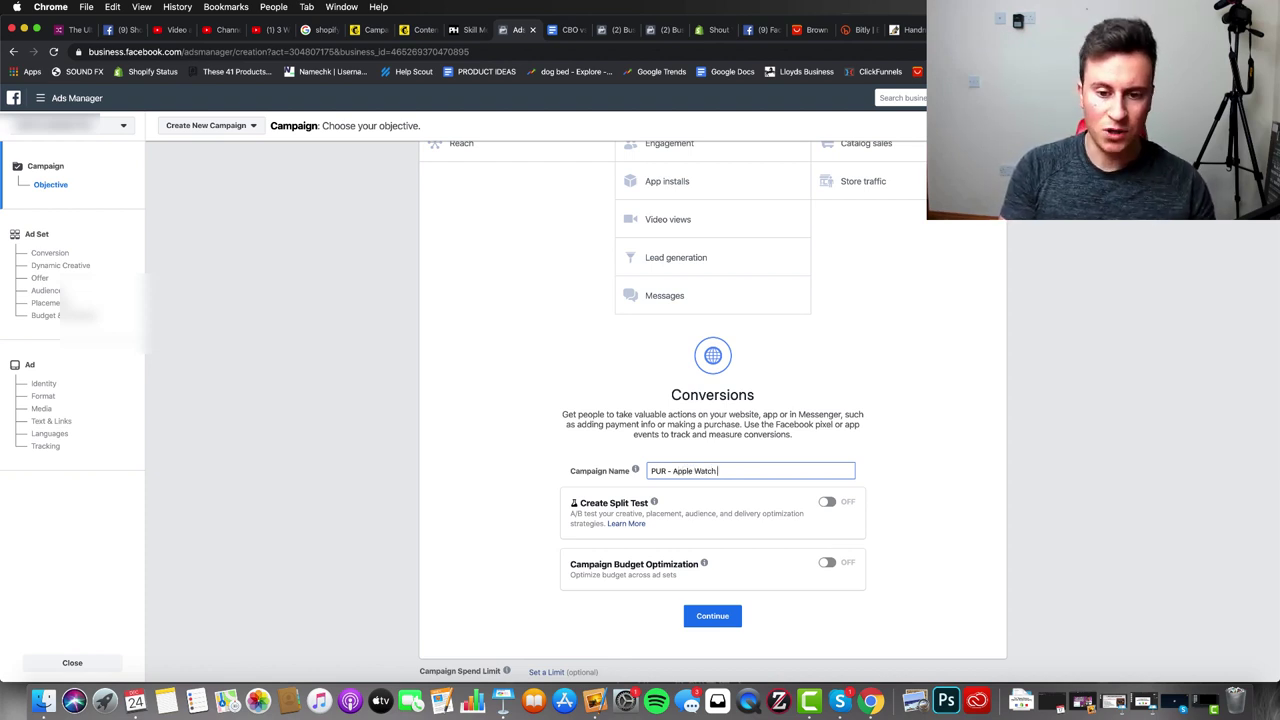
text( Str)
text(raps)
Step: Enable Campaign Budget Optimization with a daily budget of £15.00 and continue to the ad set setup
scroll(826, 517, down, 1)
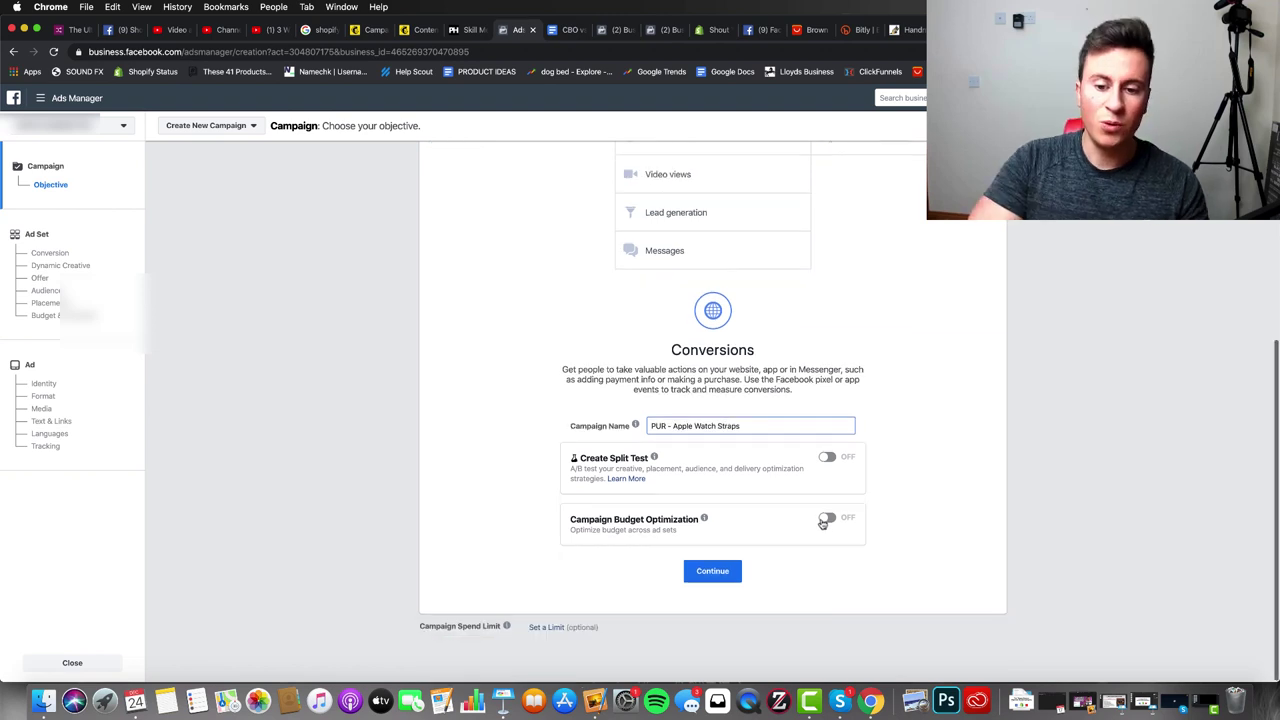
click(826, 517)
scroll(895, 513, down, 2)
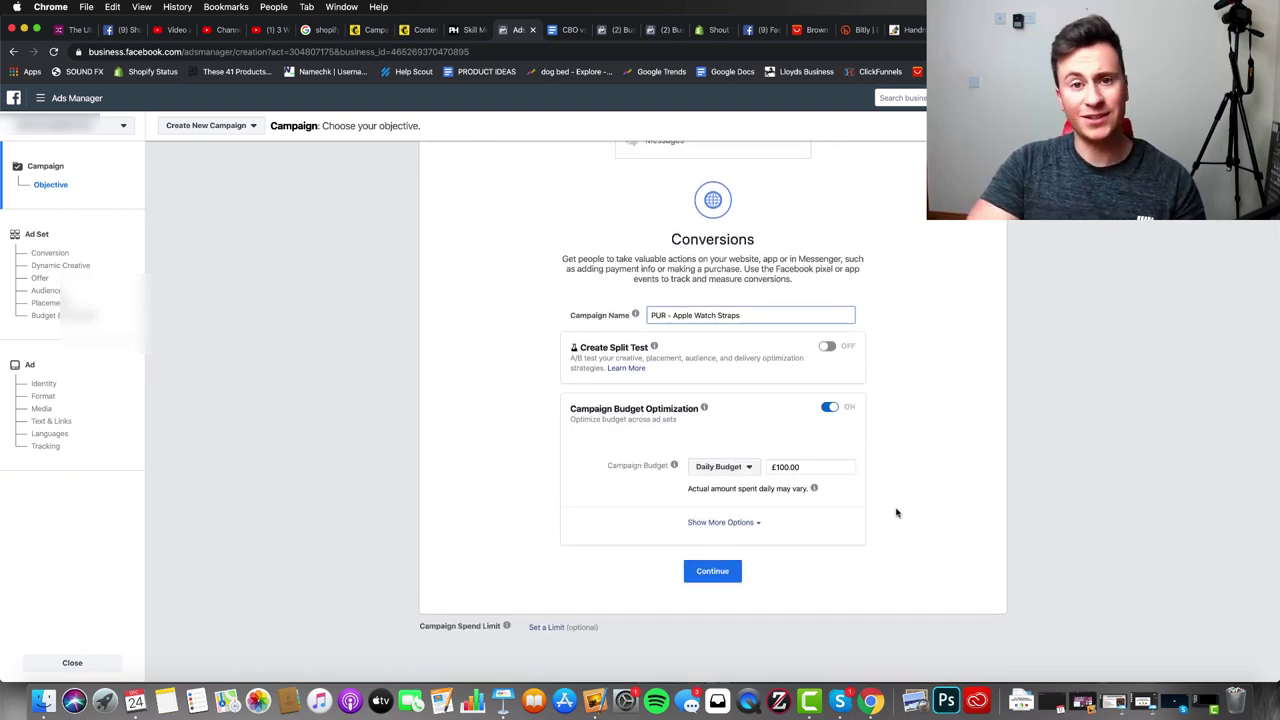
click(806, 467)
text(15)
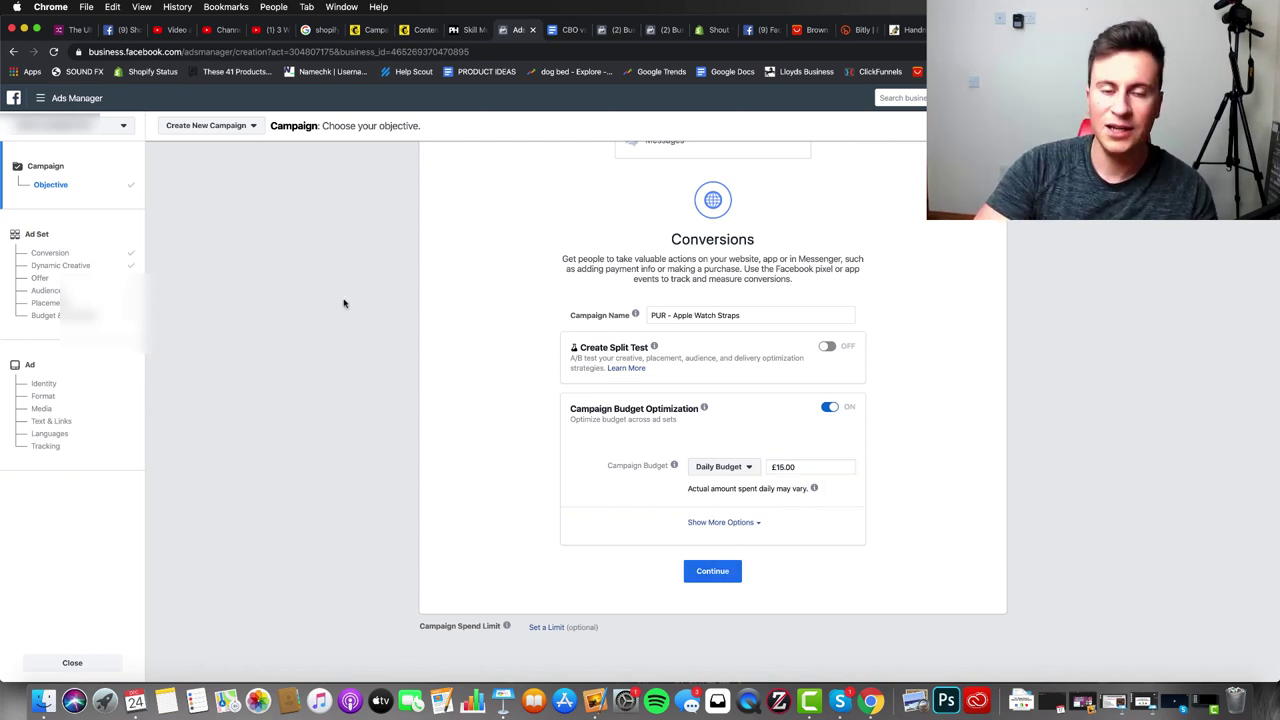
click(716, 572)
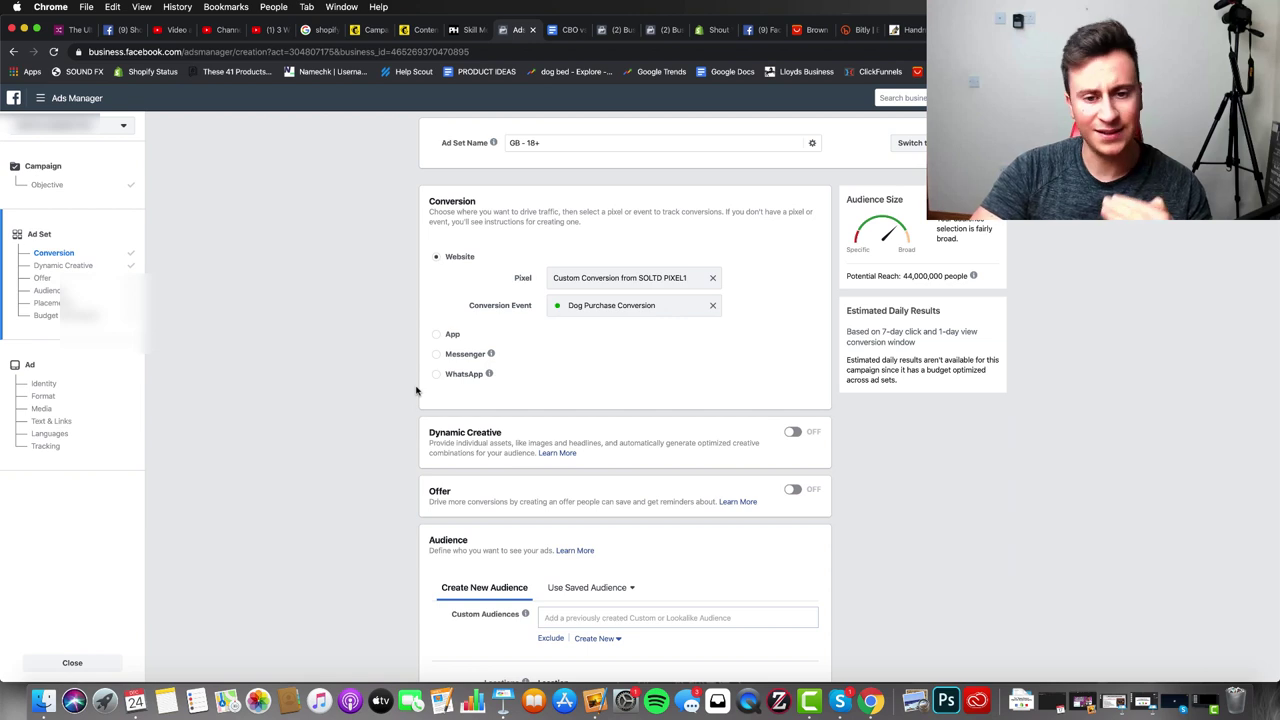
Step: Open the ad set's detailed targeting for editing and turn off detailed targeting expansion
scroll(396, 333, down, 1)
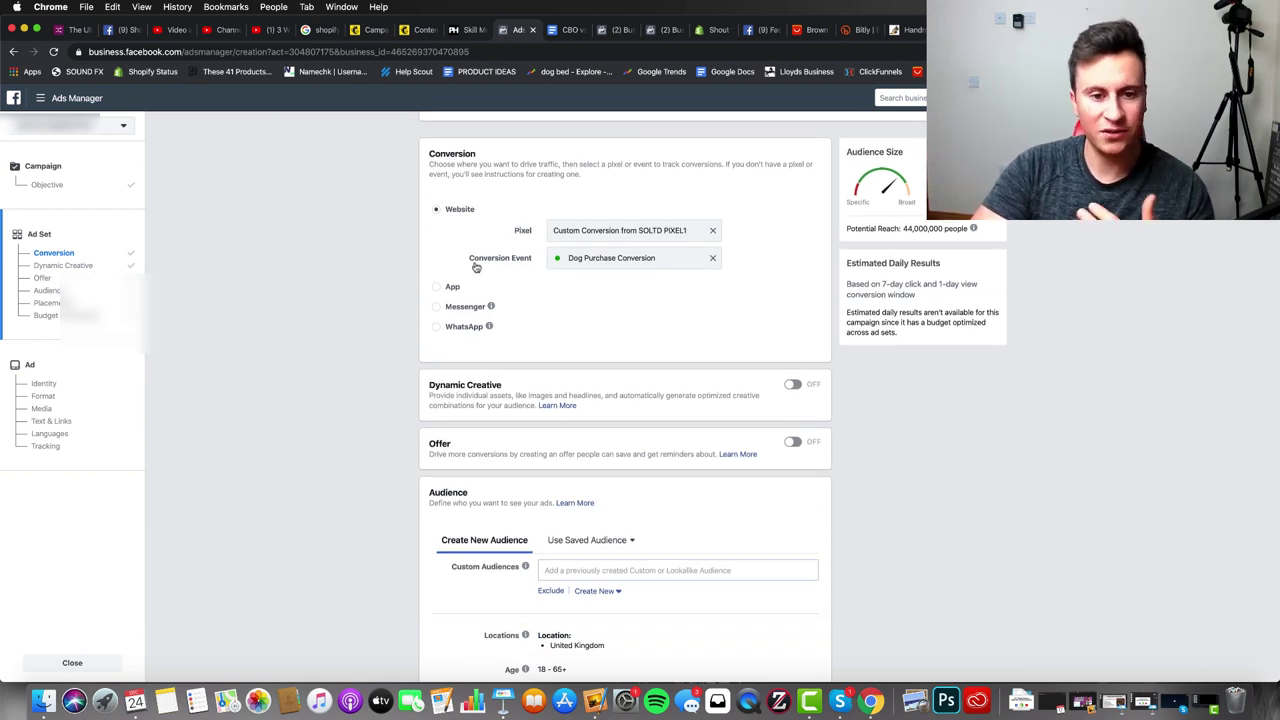
scroll(368, 288, down, 5)
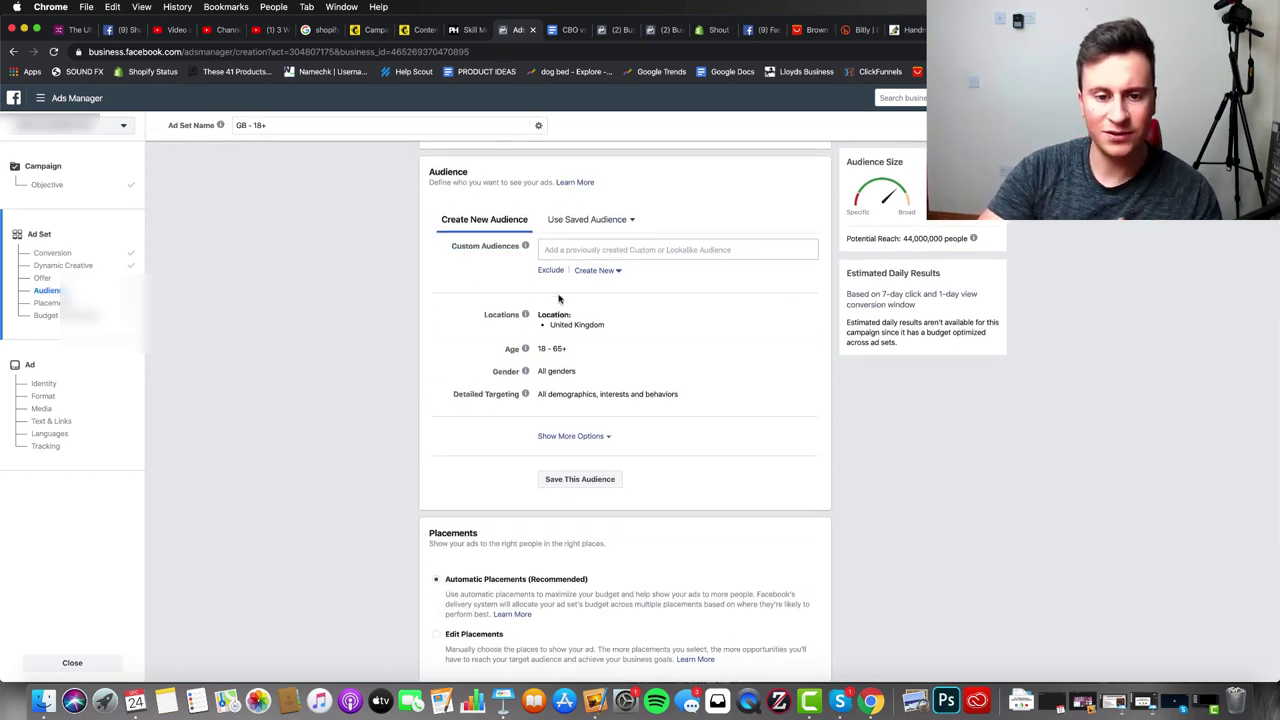
scroll(357, 324, down, 1)
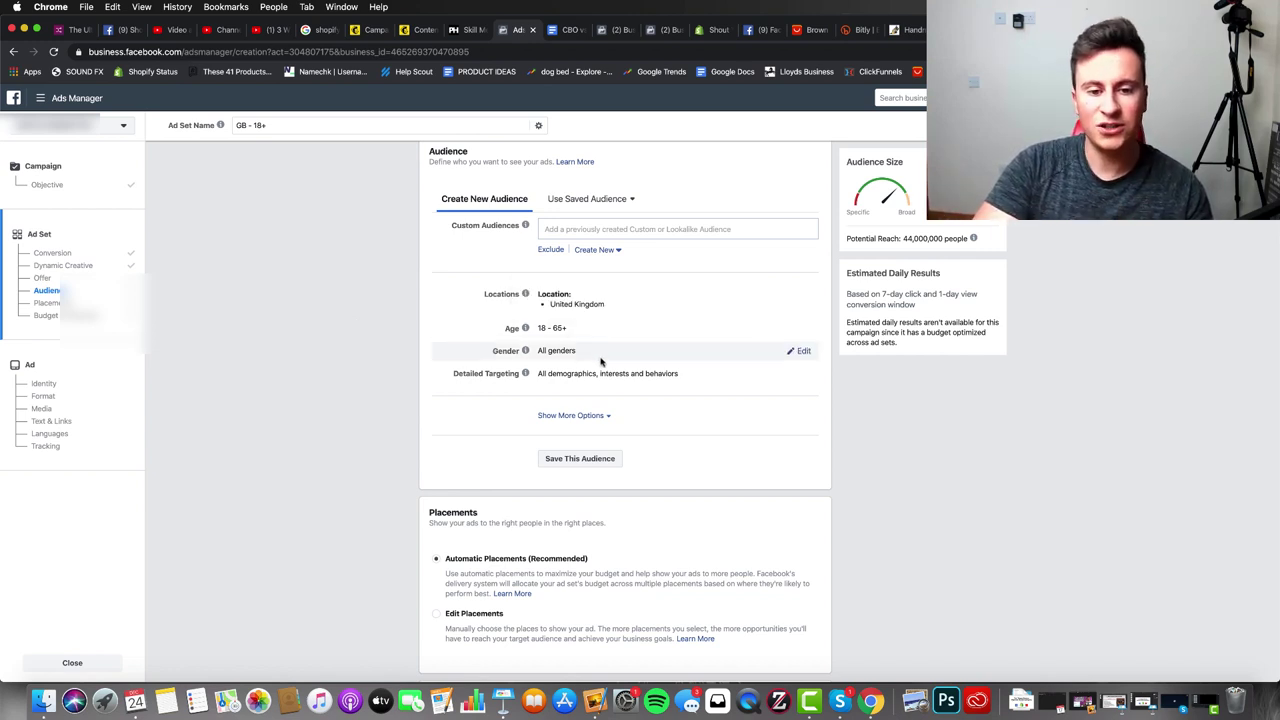
click(800, 375)
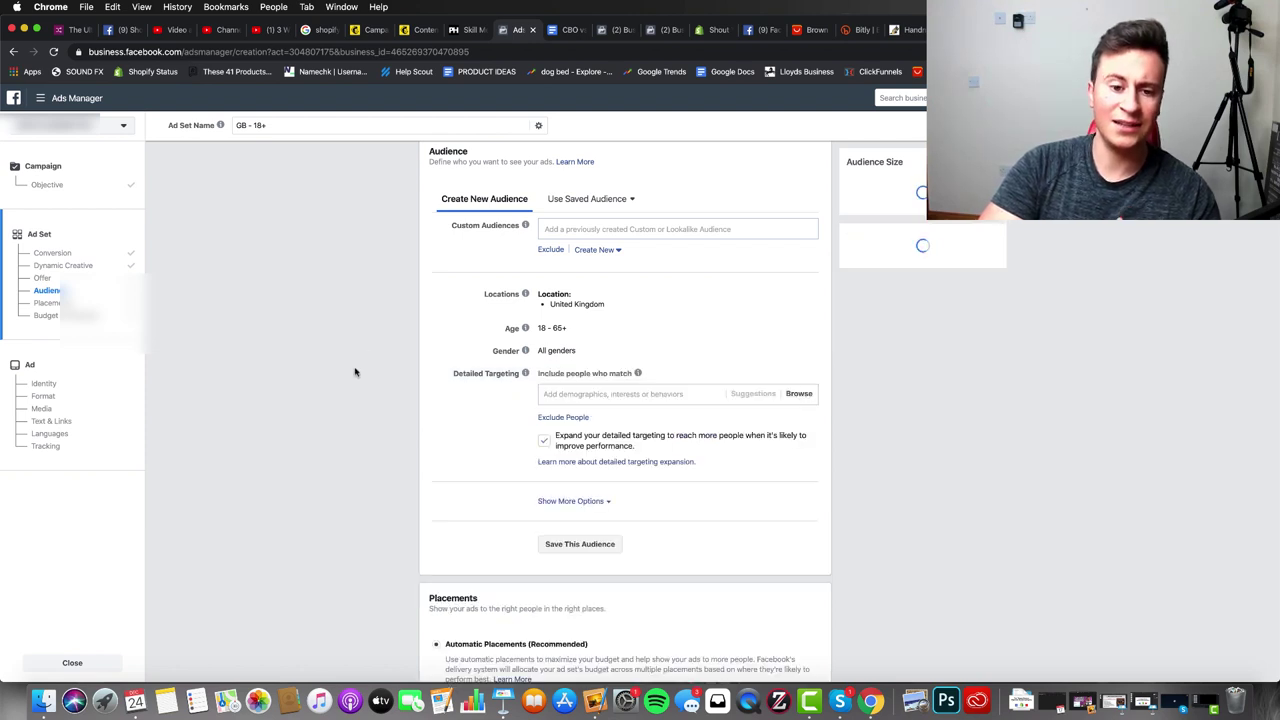
scroll(354, 372, down, 1)
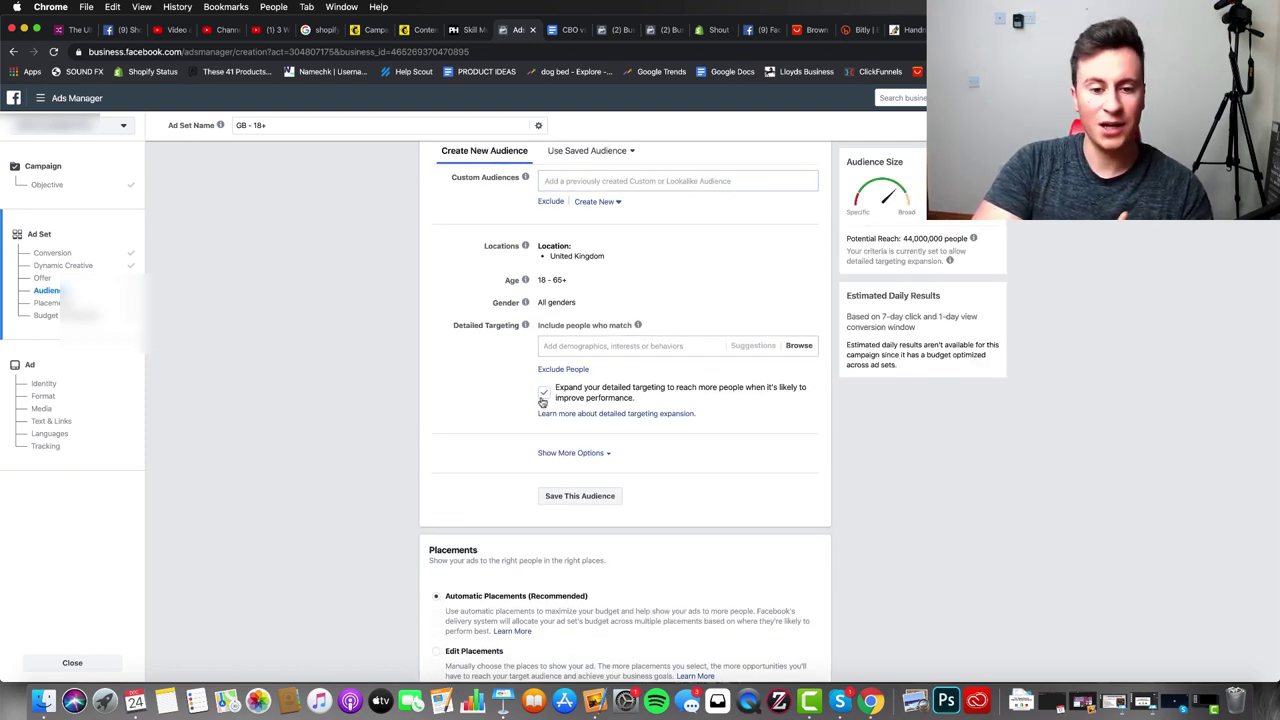
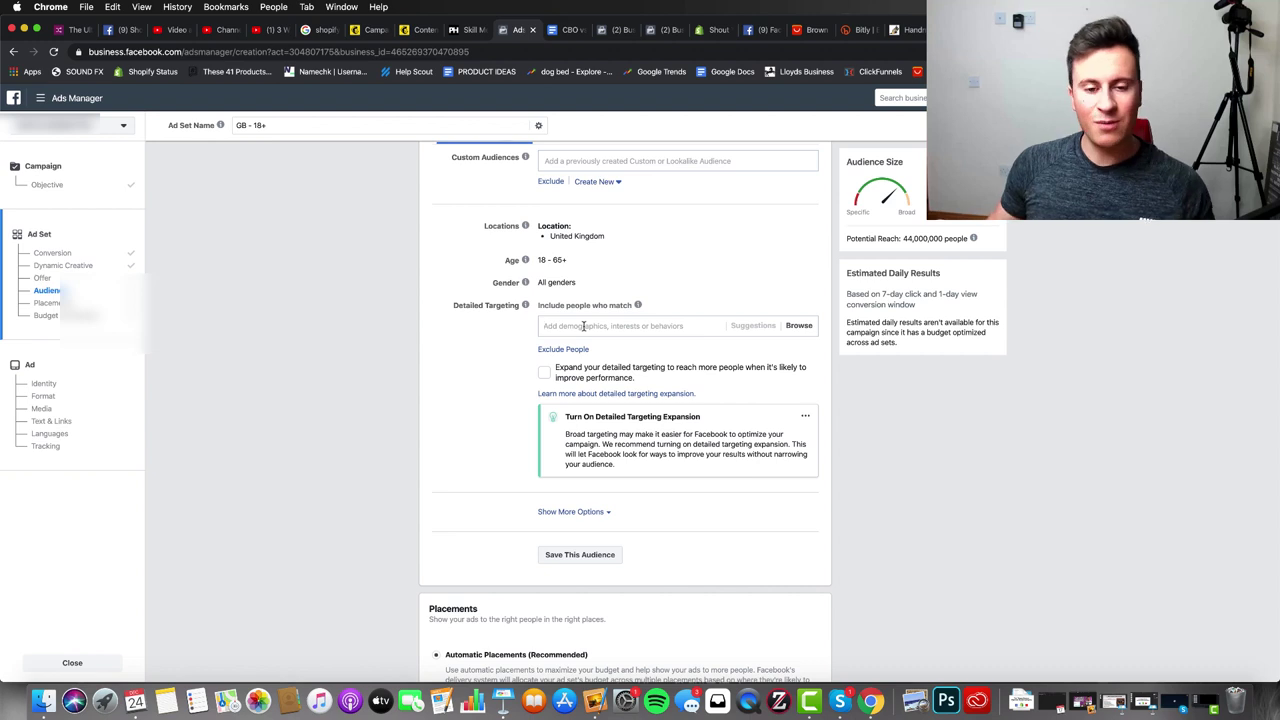
Step: Search detailed targeting for "apple" and include people with the Apple interest
click(584, 326)
text(apple)
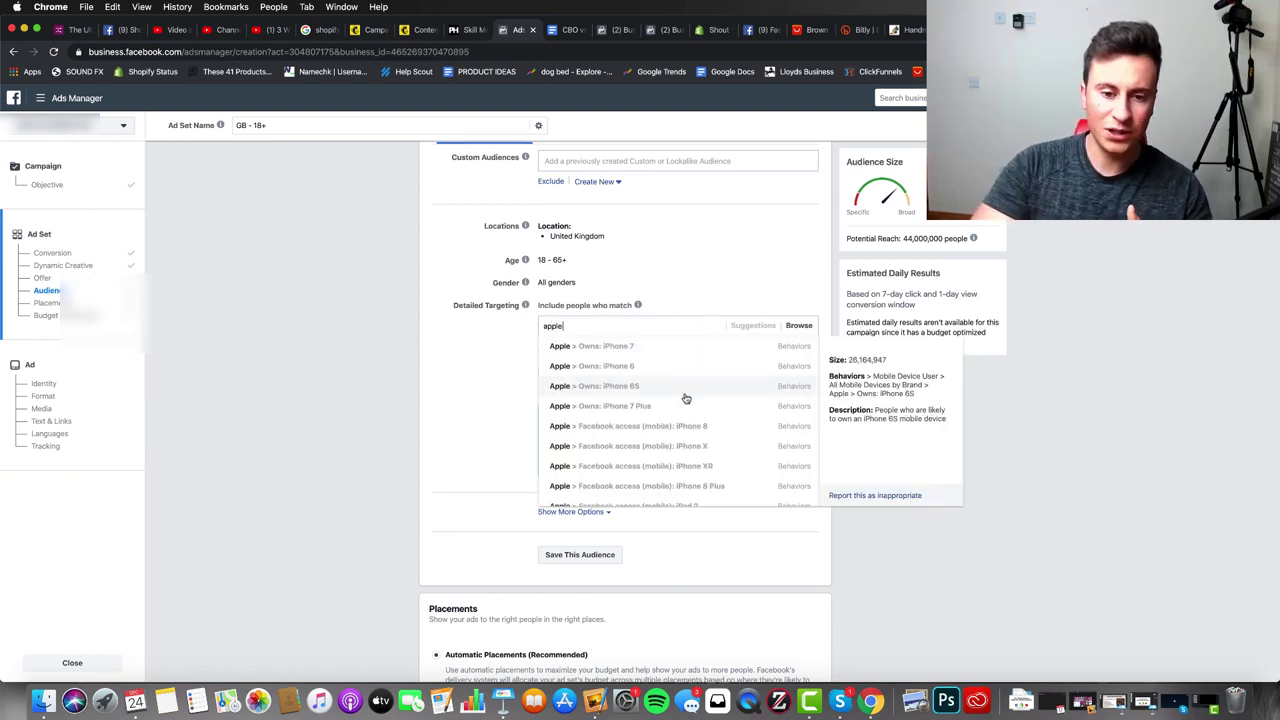
scroll(686, 398, down, 5)
scroll(690, 396, up, 1)
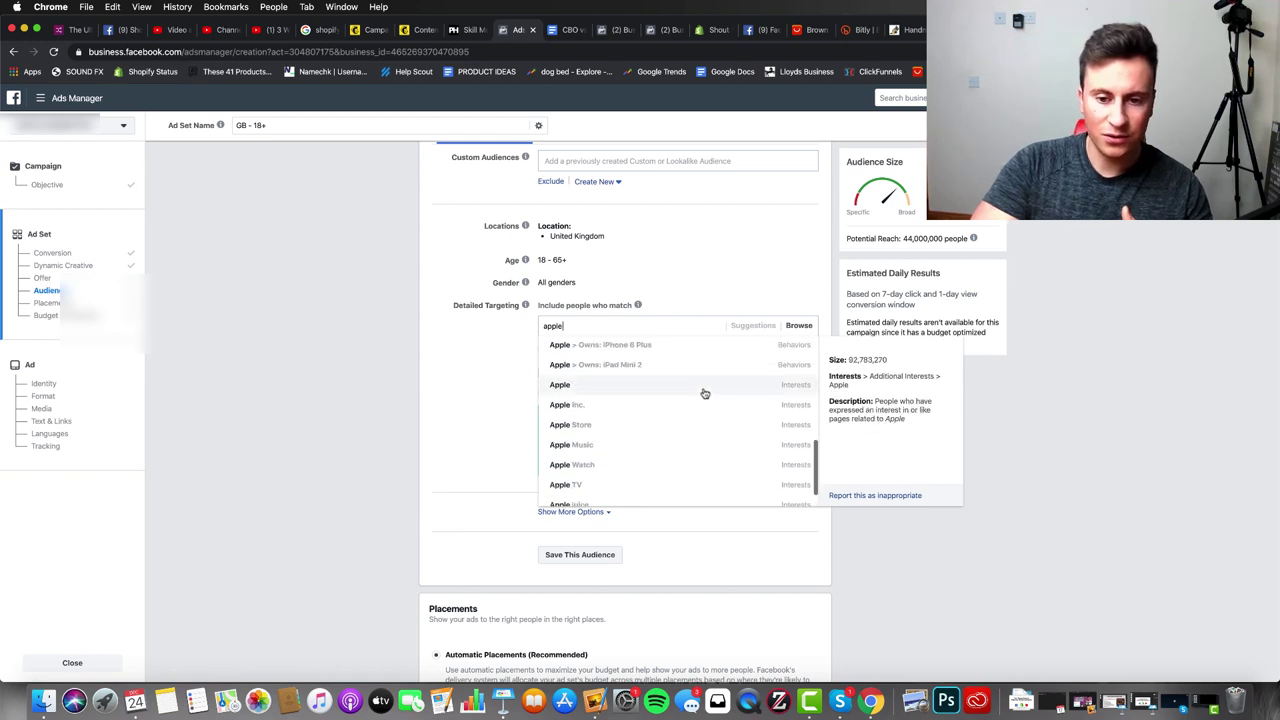
click(710, 391)
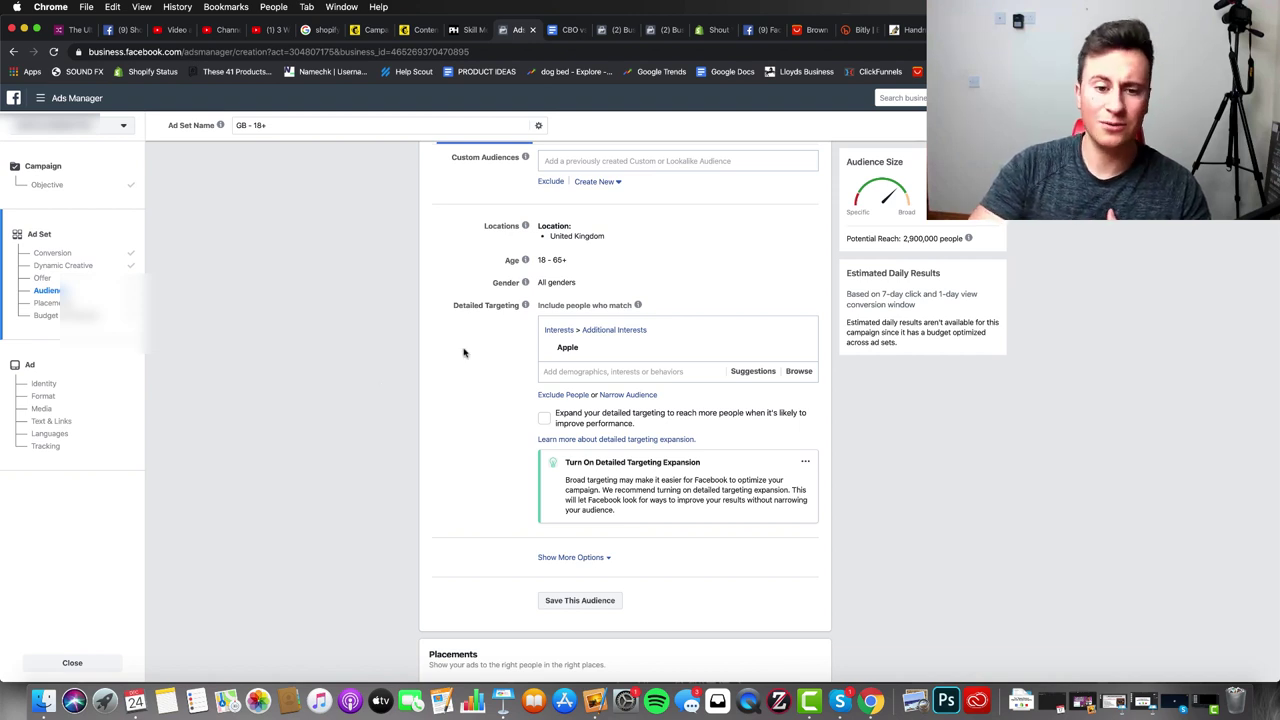
Step: Narrow the audience so that people must also match the Apple Watch interest
click(630, 395)
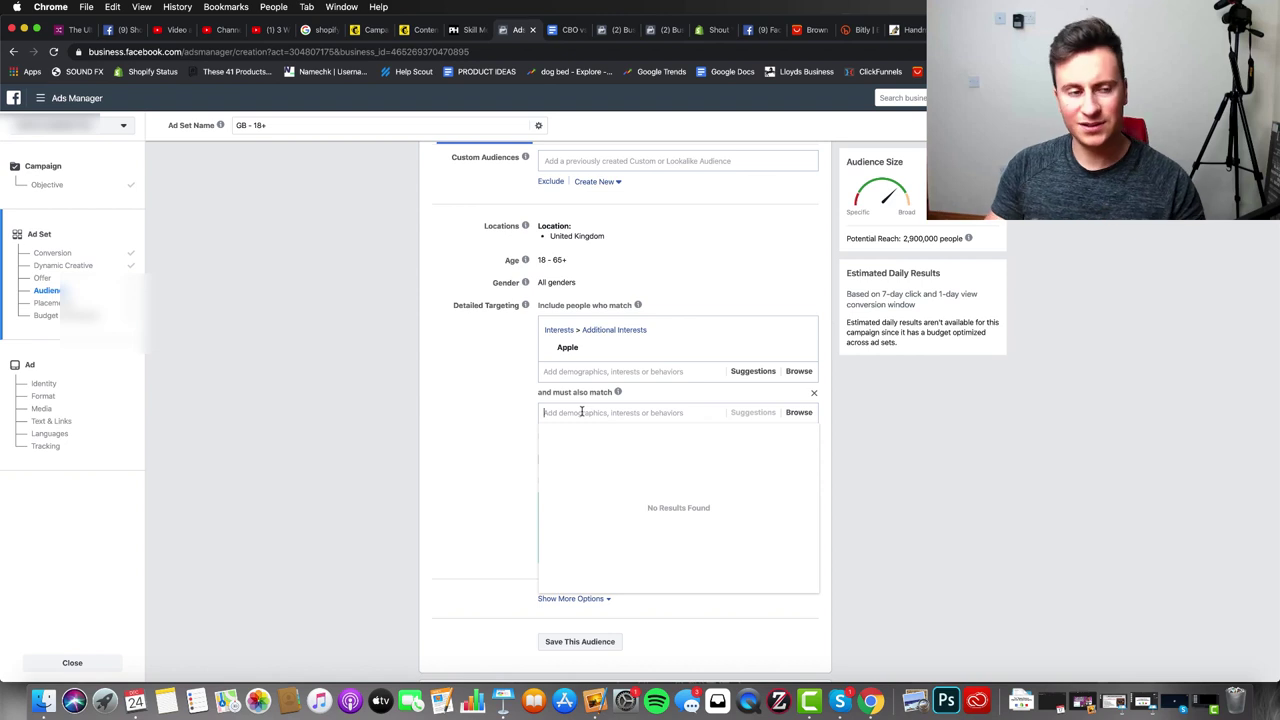
text(iw)
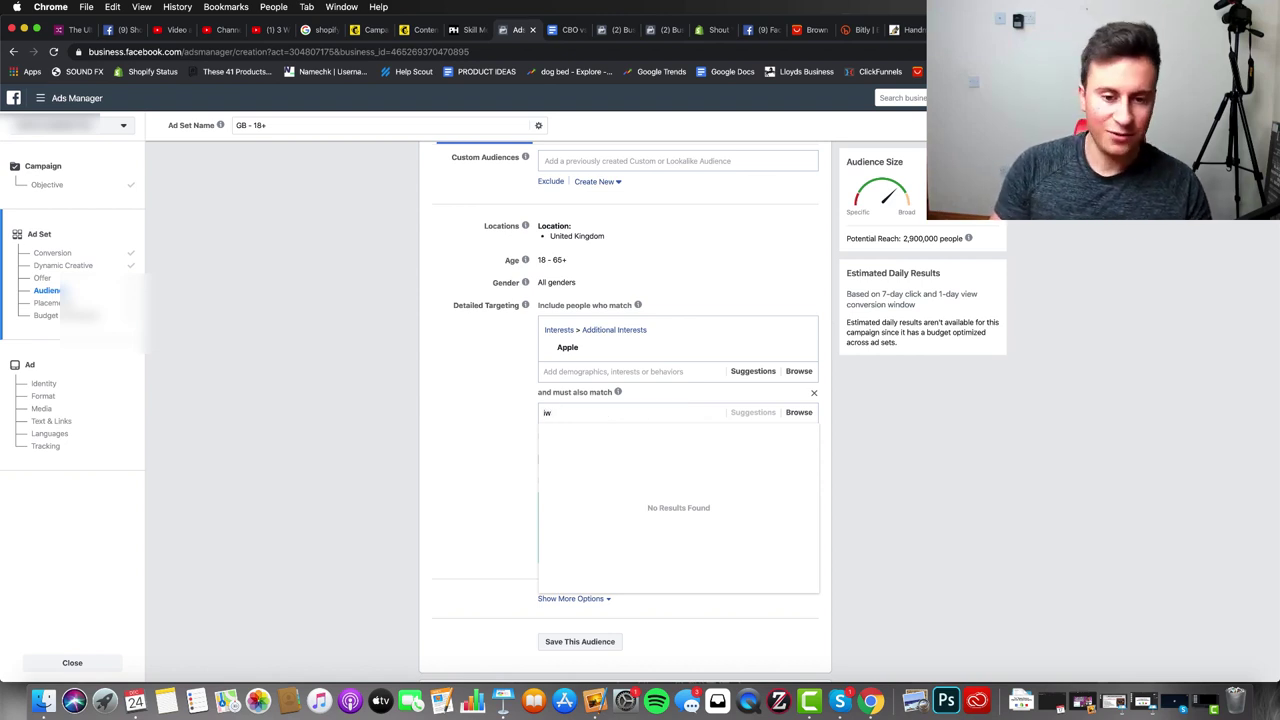
key(BackSpace)
key(BackSpace)
text(apple watch)
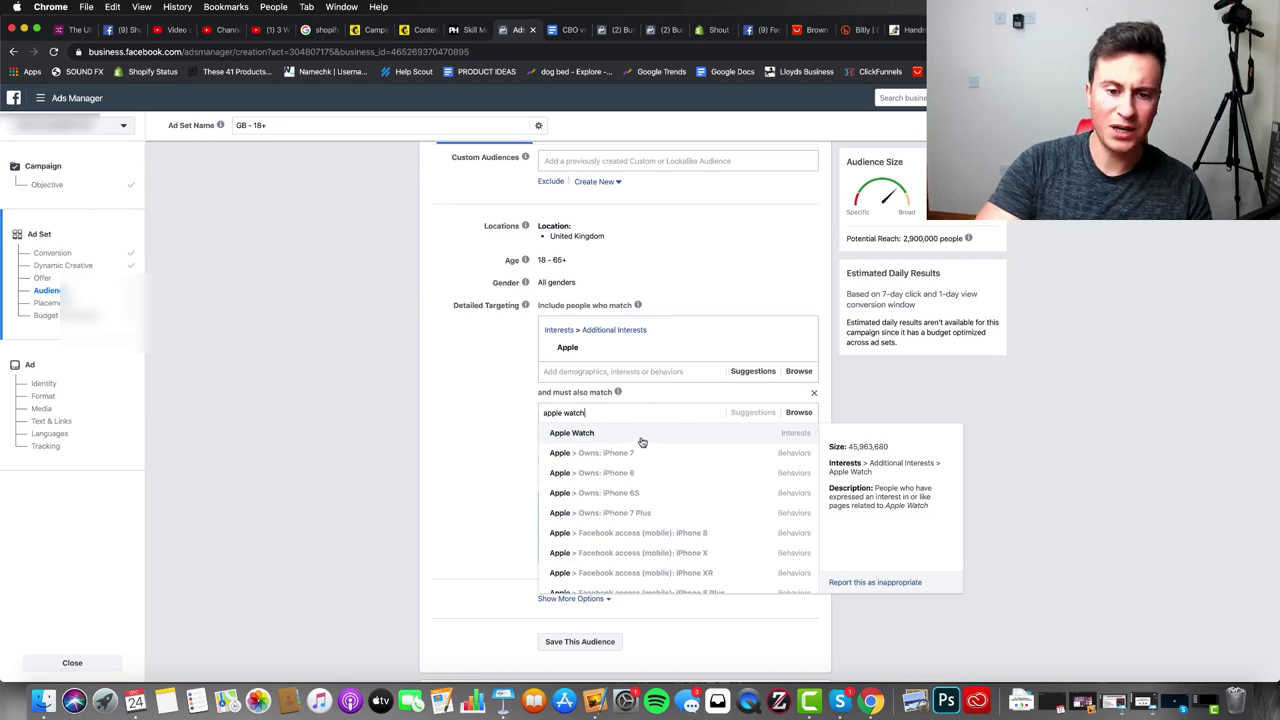
click(642, 440)
Step: Add the suggested Engaged Shoppers behavior to the must-also-match group alongside Apple Watch
scroll(443, 446, down, 1)
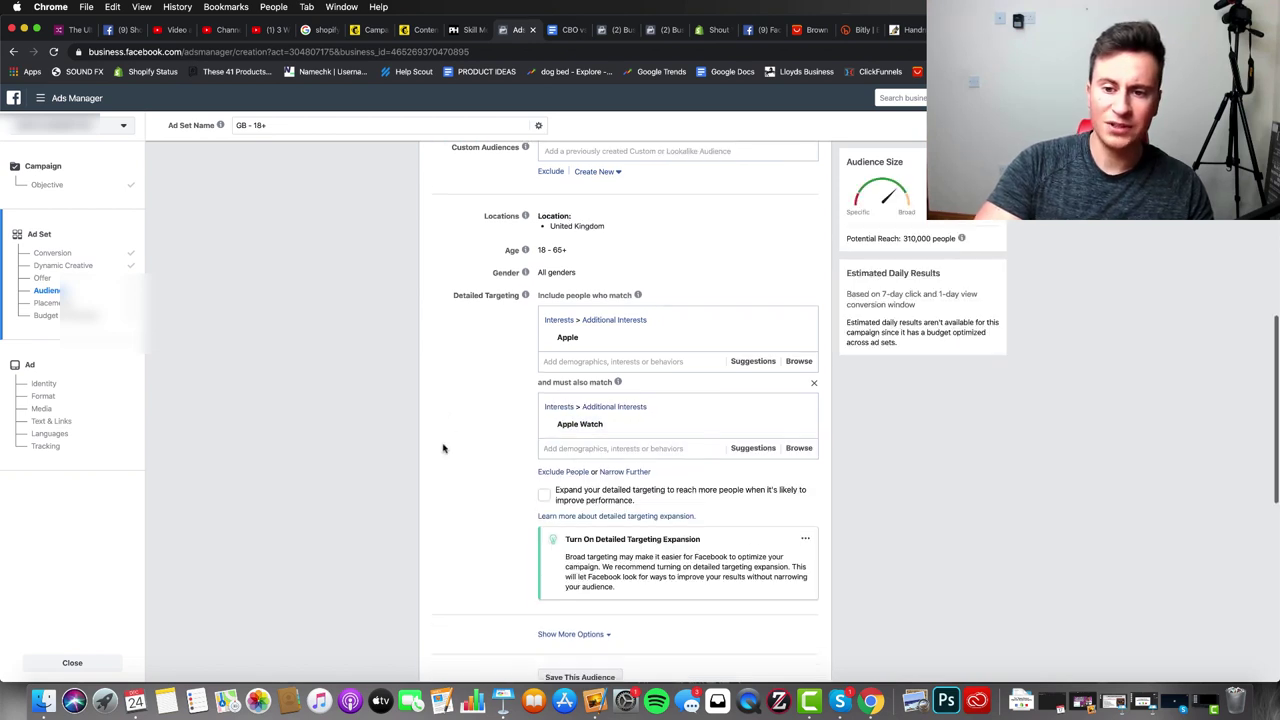
scroll(443, 448, down, 1)
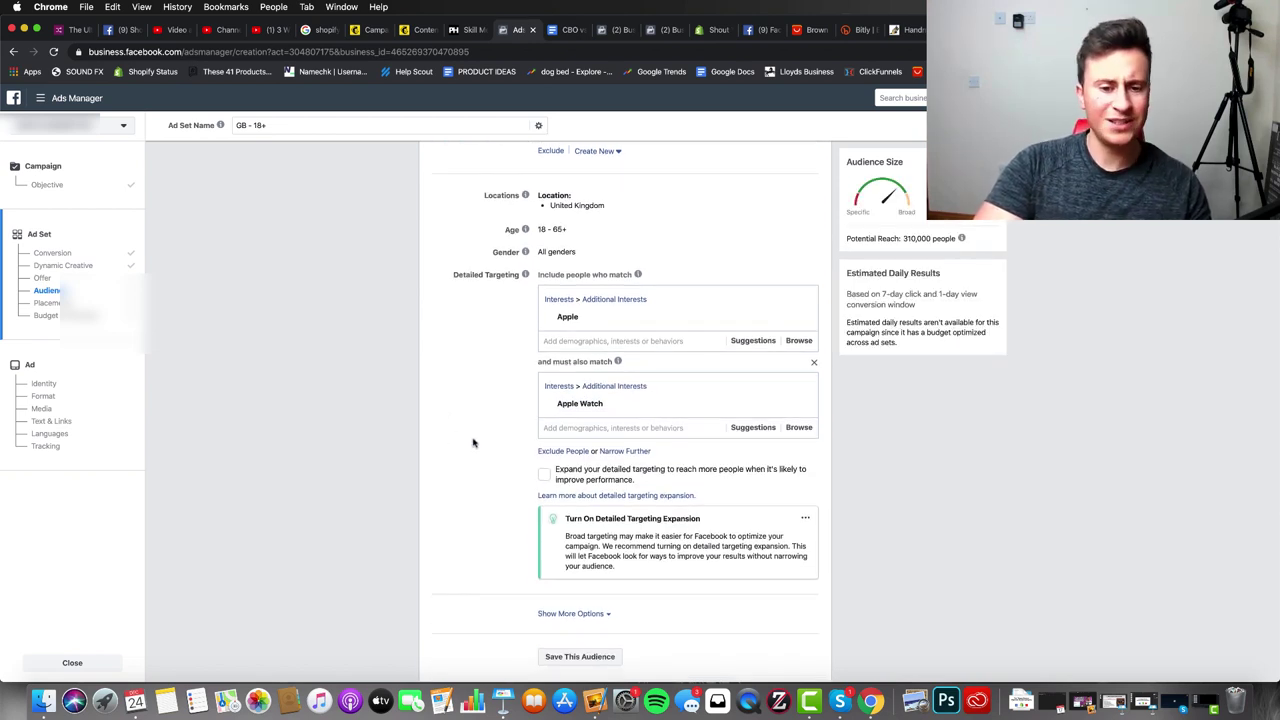
scroll(474, 443, down, 1)
click(587, 403)
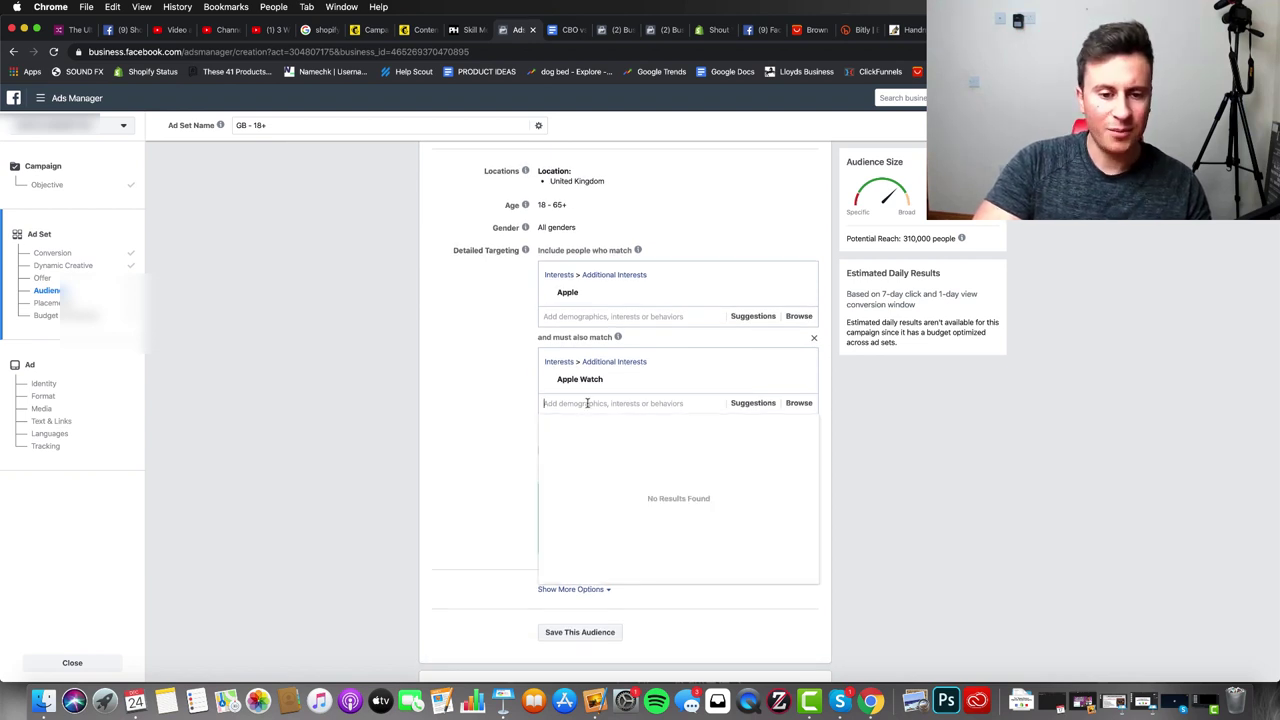
scroll(450, 398, down, 1)
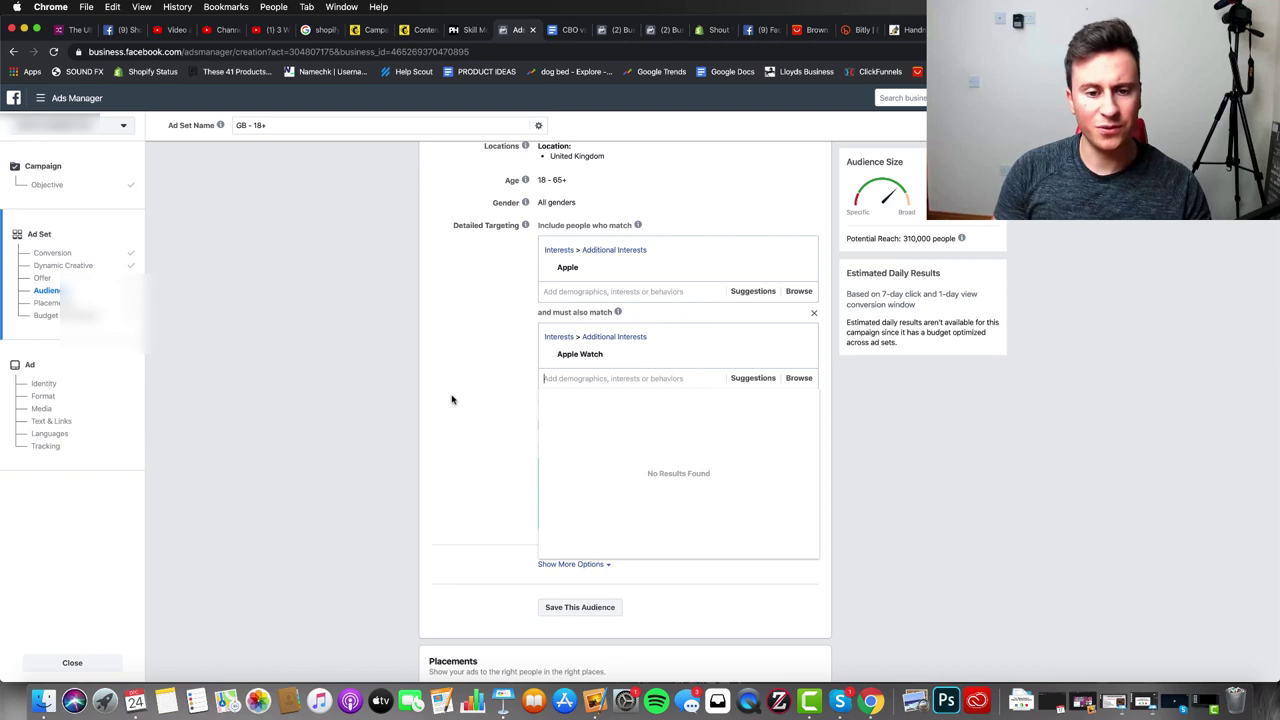
click(750, 379)
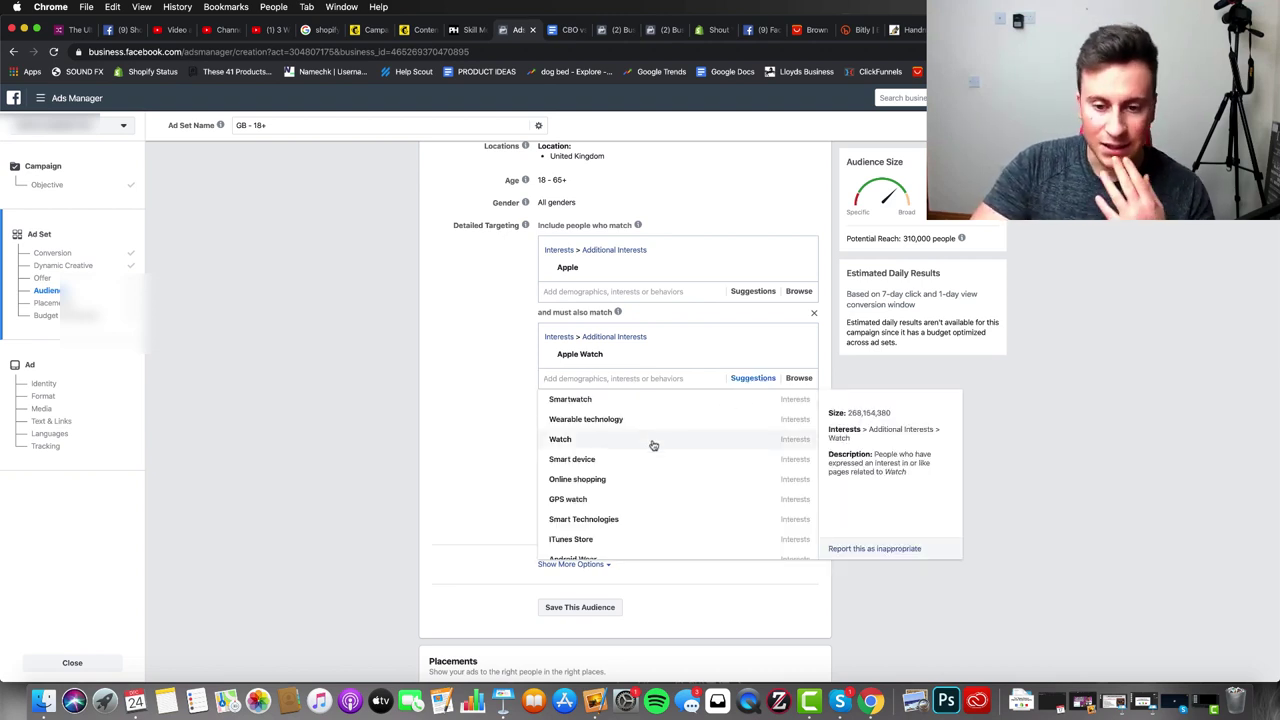
scroll(651, 443, down, 2)
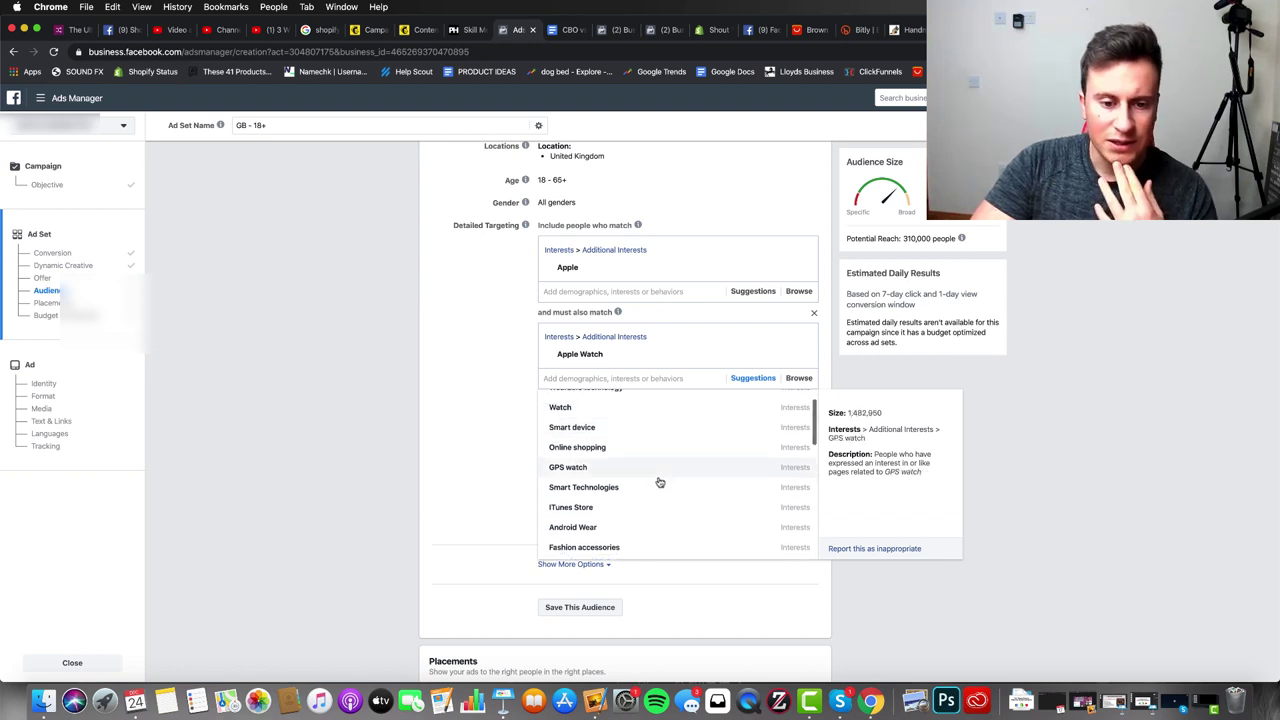
scroll(658, 481, down, 4)
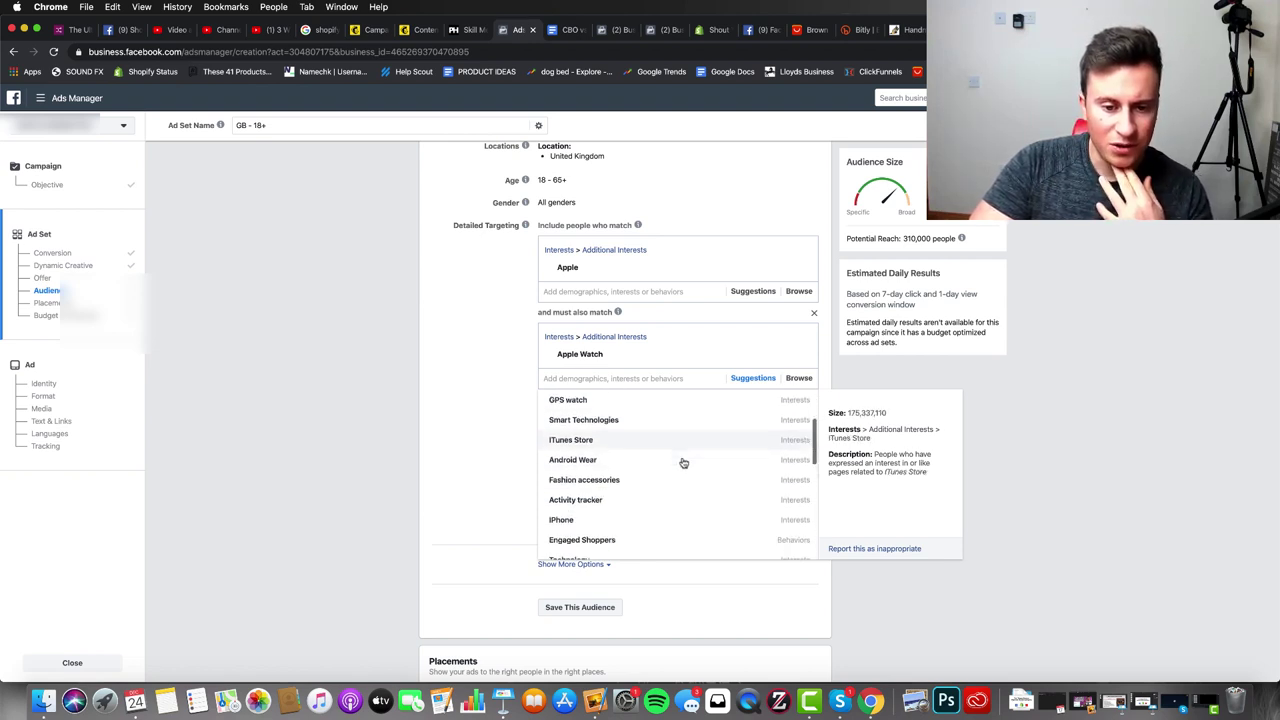
scroll(683, 463, down, 4)
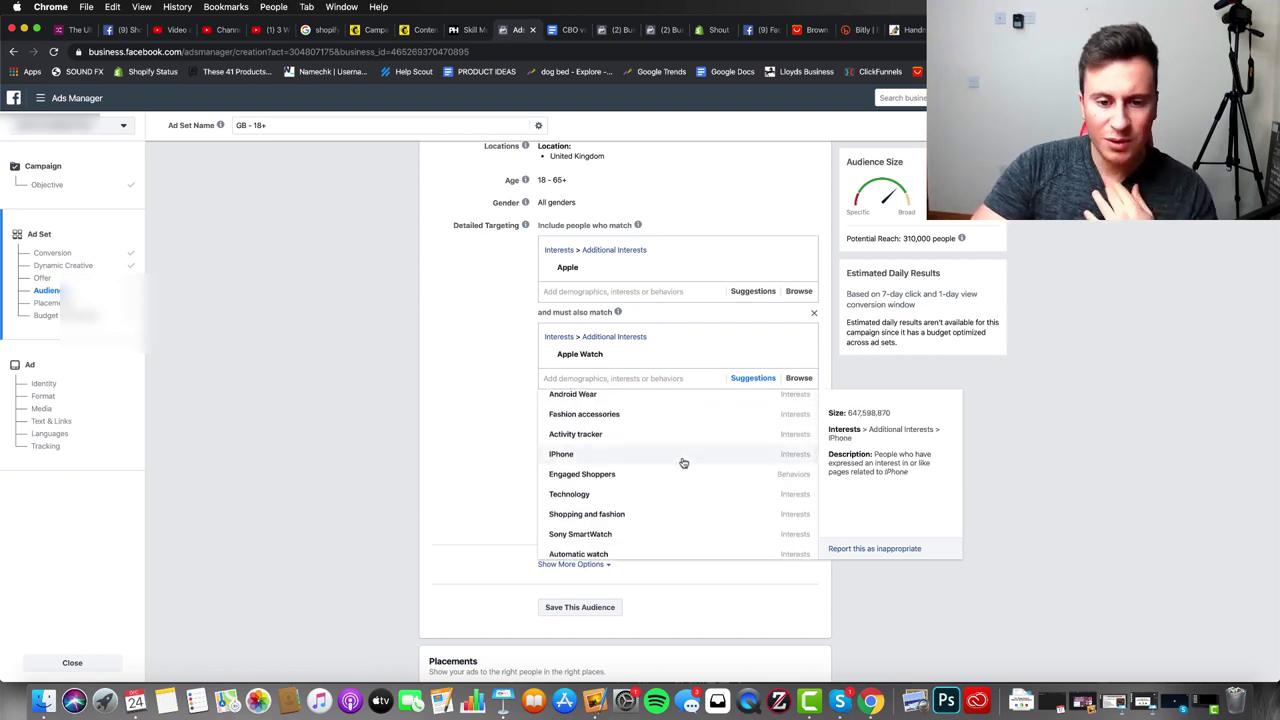
scroll(683, 463, down, 1)
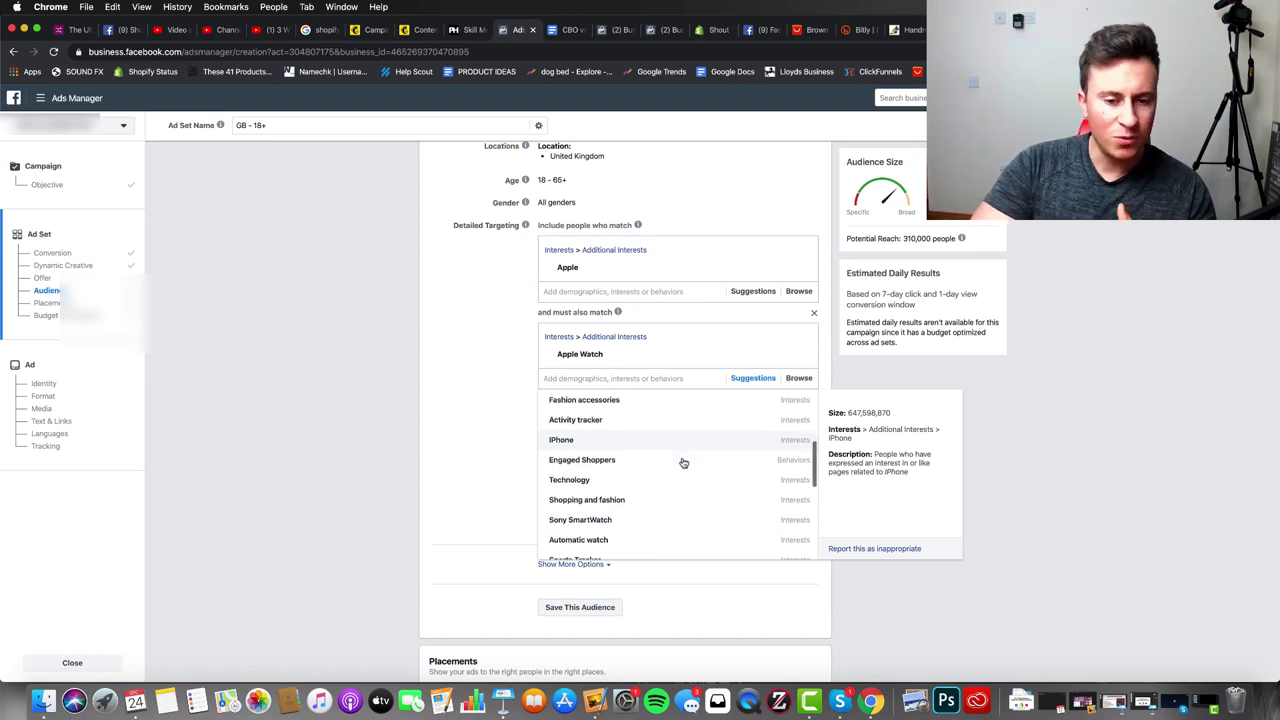
click(683, 462)
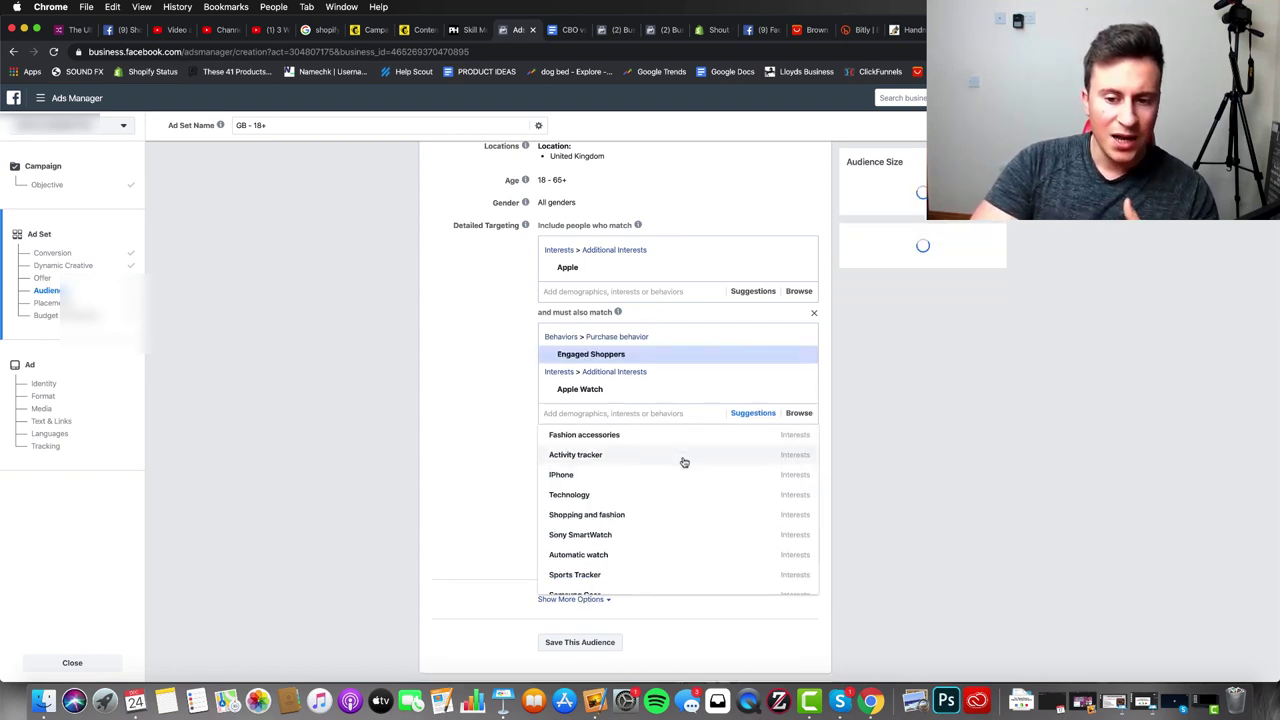
click(443, 366)
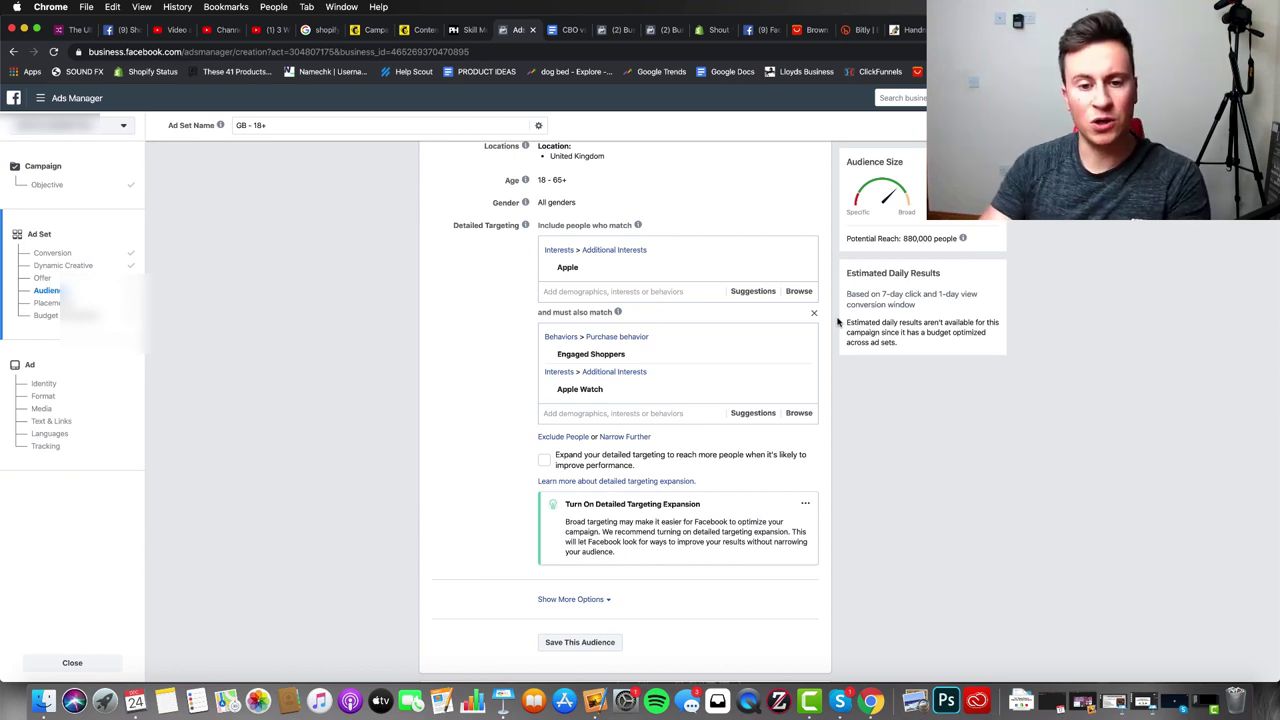
Step: Switch the ad set to Edit Placements and exclude the Audience Network and Messenger platforms
mouse_move(680, 358)
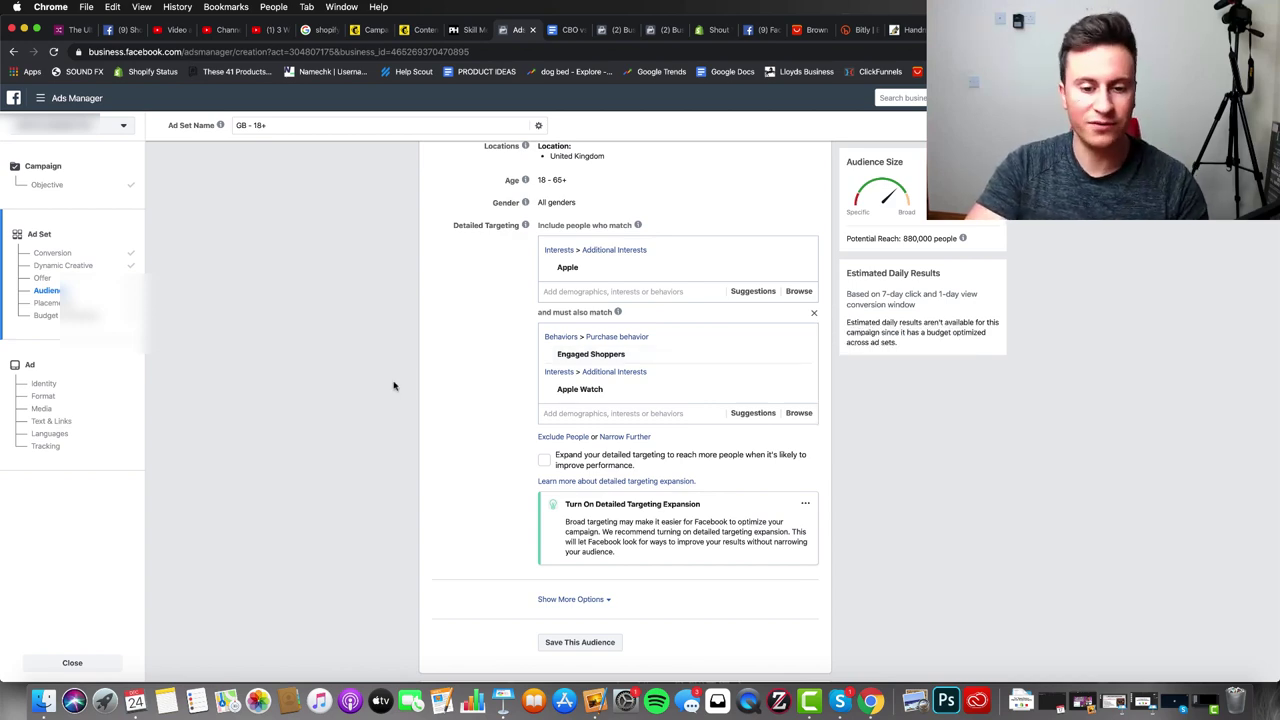
scroll(393, 386, down, 10)
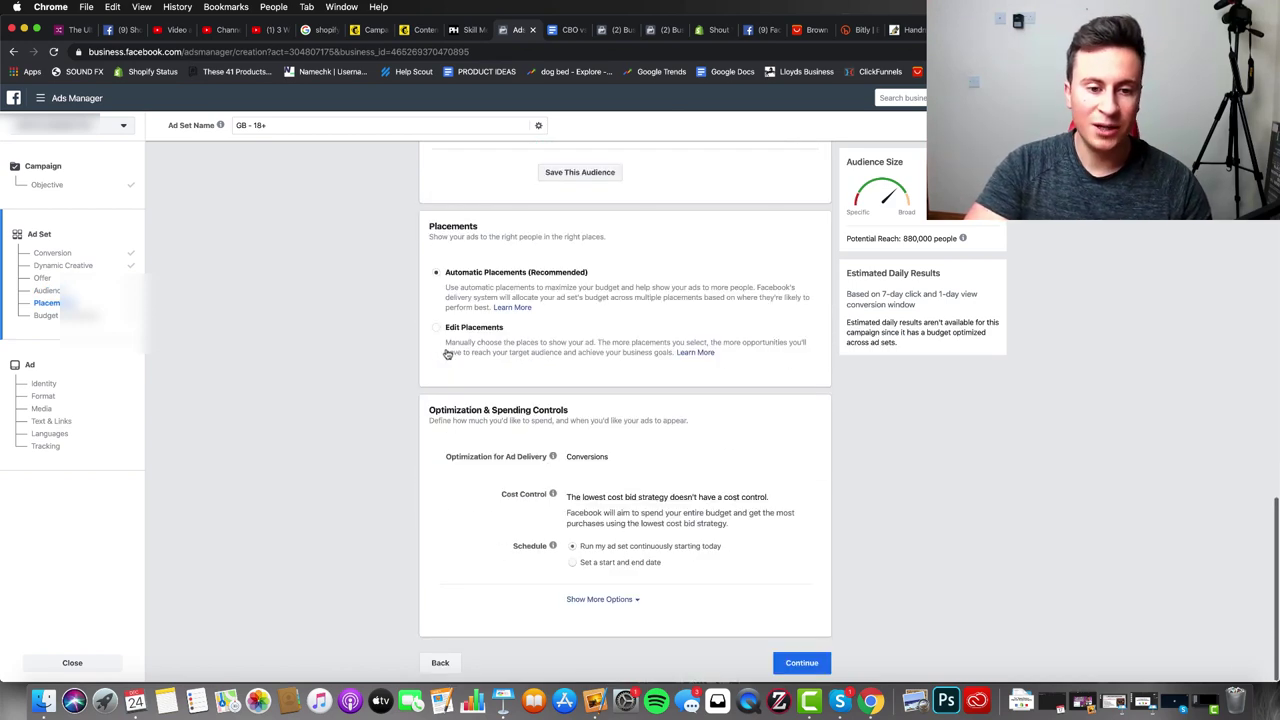
click(435, 327)
scroll(273, 420, down, 5)
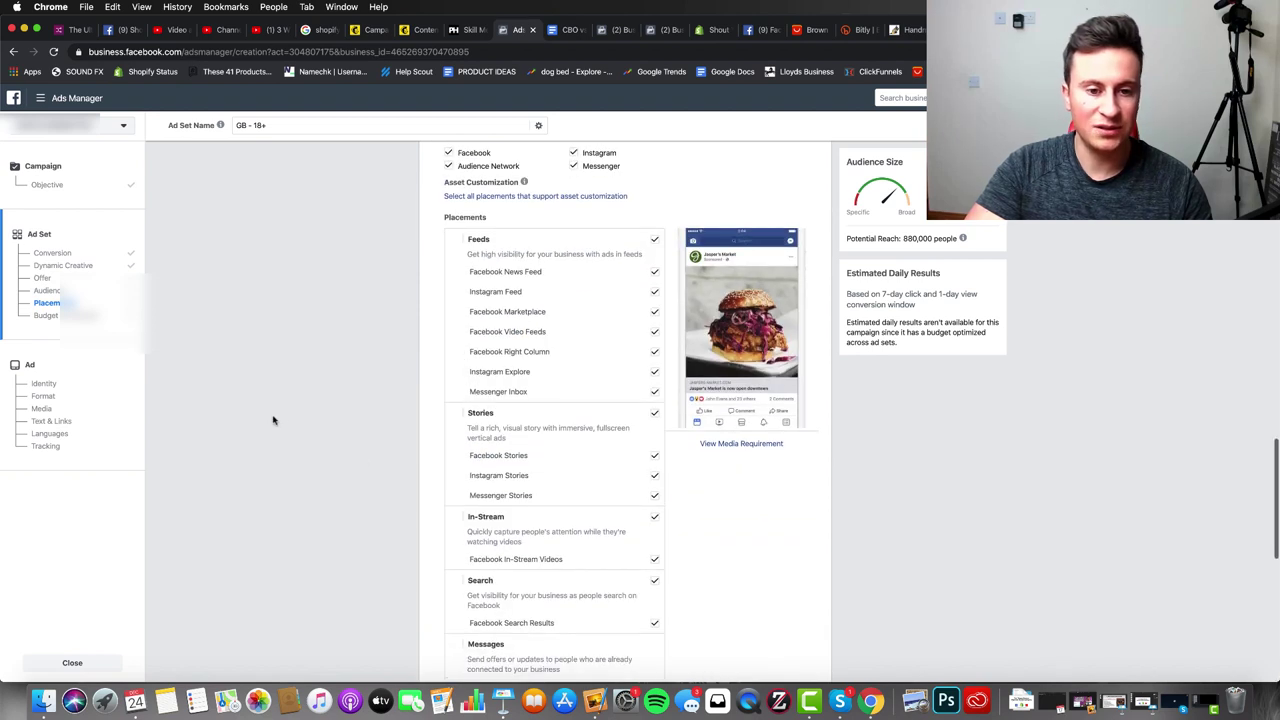
scroll(397, 251, up, 2)
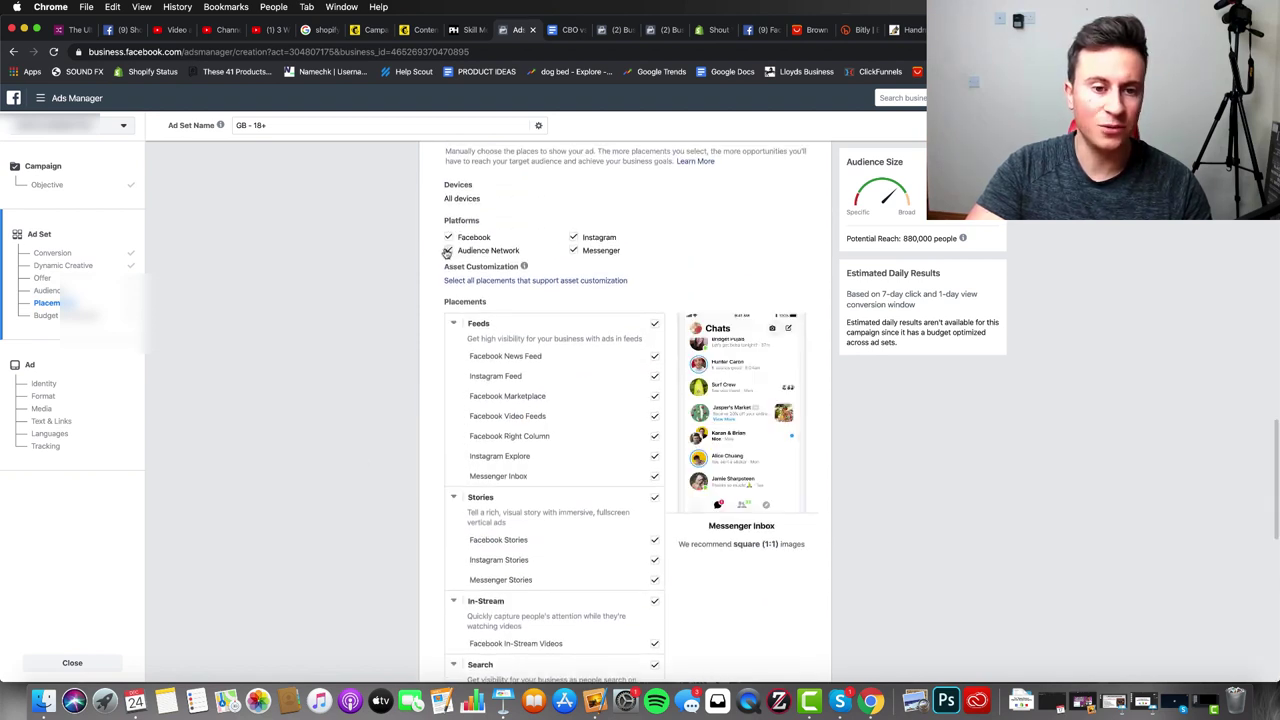
click(447, 251)
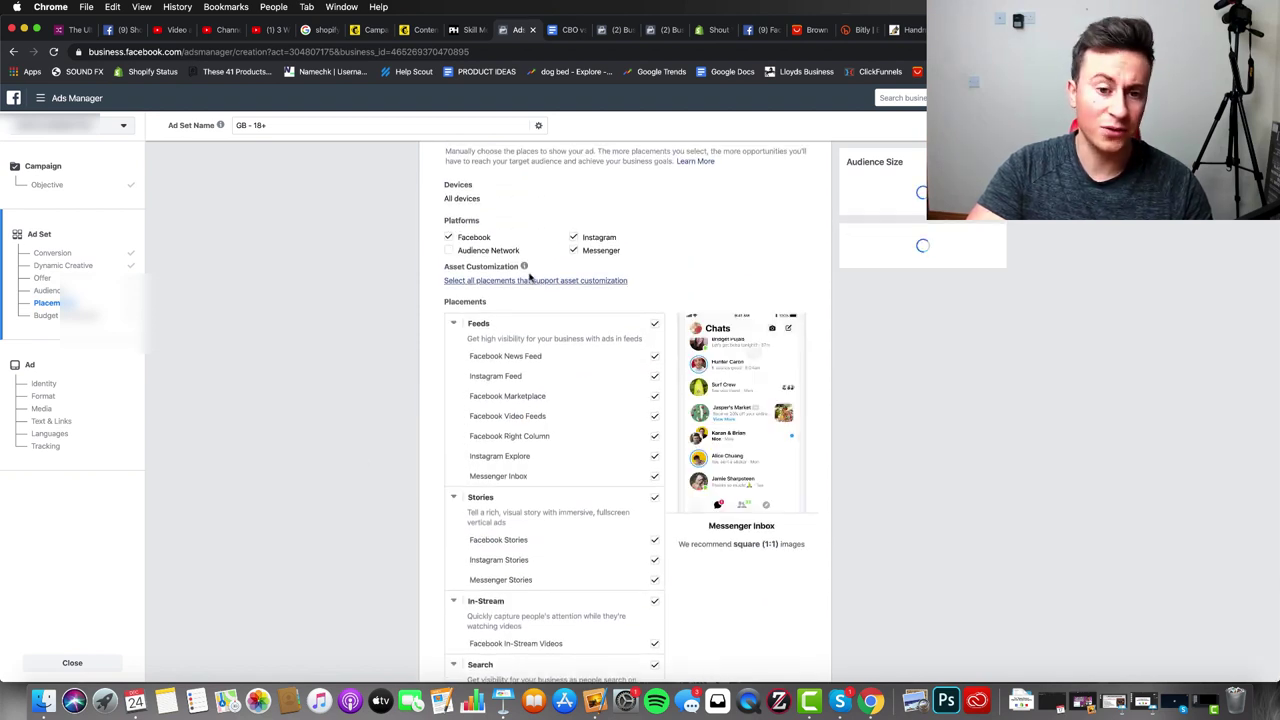
click(575, 252)
Step: Deselect the Facebook Marketplace, Facebook Video Feeds, Facebook Right Column and Instagram Explore placements under Feeds
scroll(171, 509, down, 2)
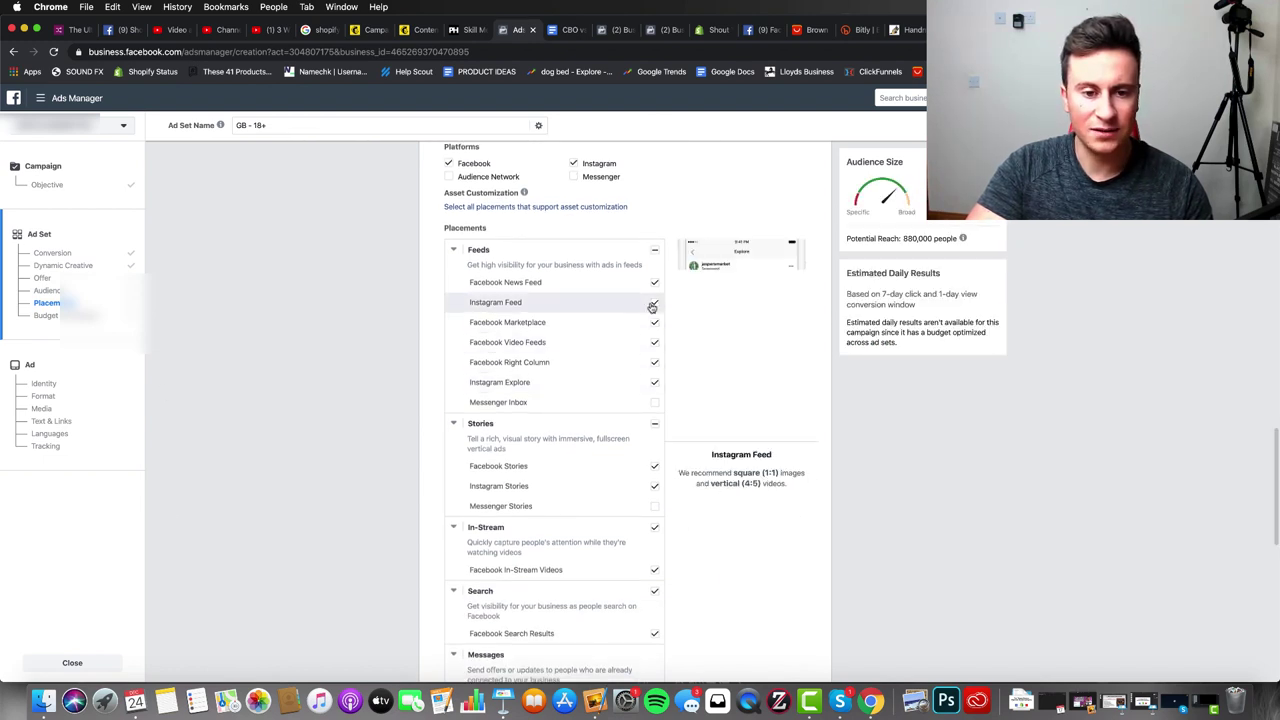
click(654, 323)
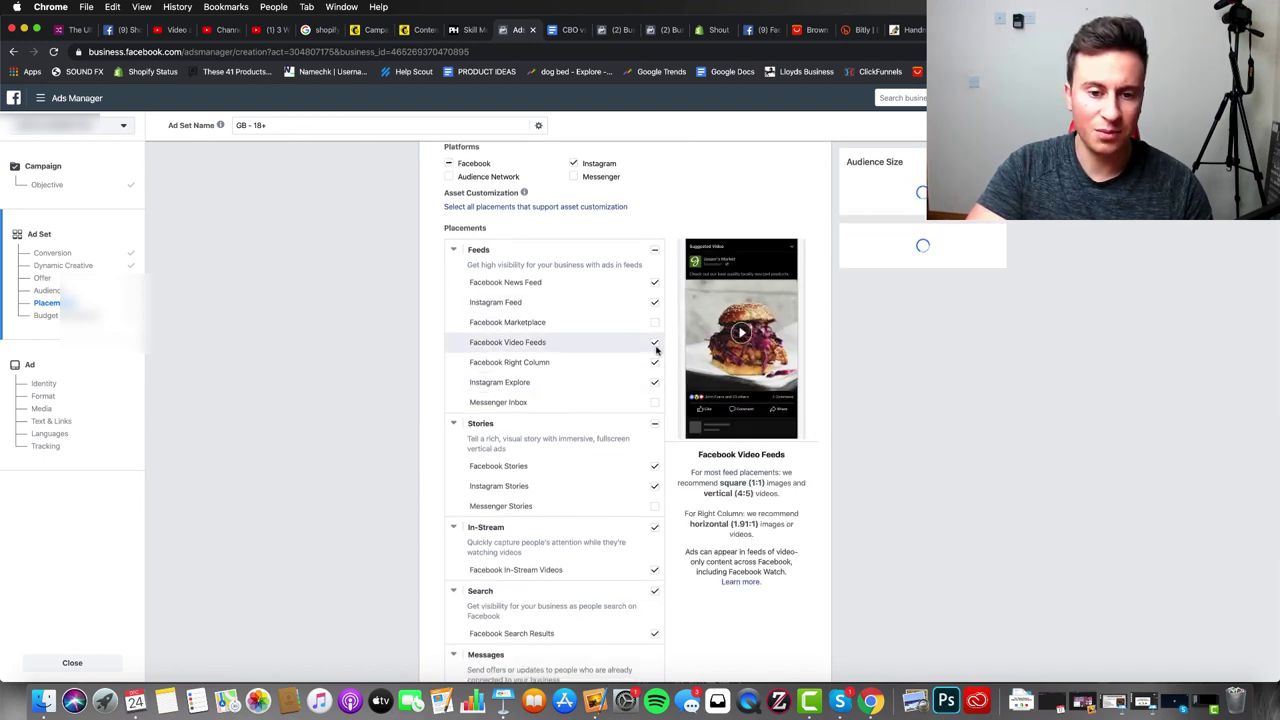
click(654, 343)
click(654, 363)
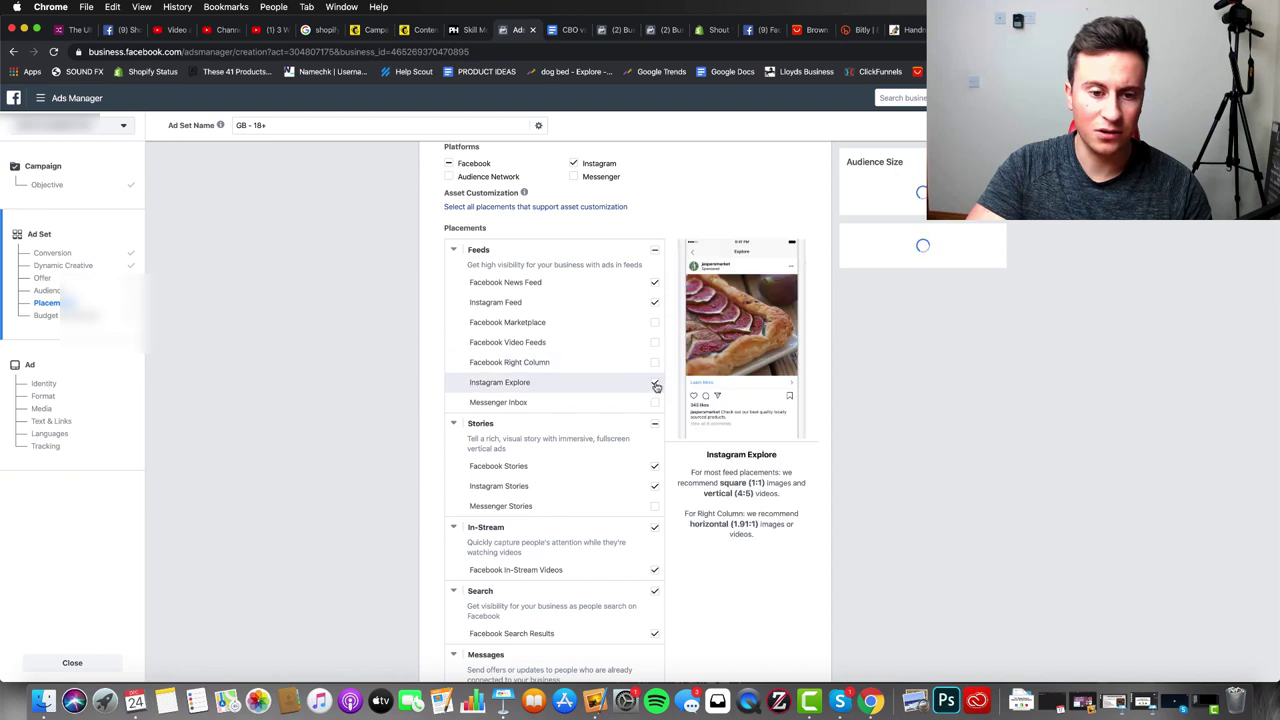
click(655, 384)
Step: Deselect all In-Stream and Stories placements for the ad set
scroll(655, 385, down, 1)
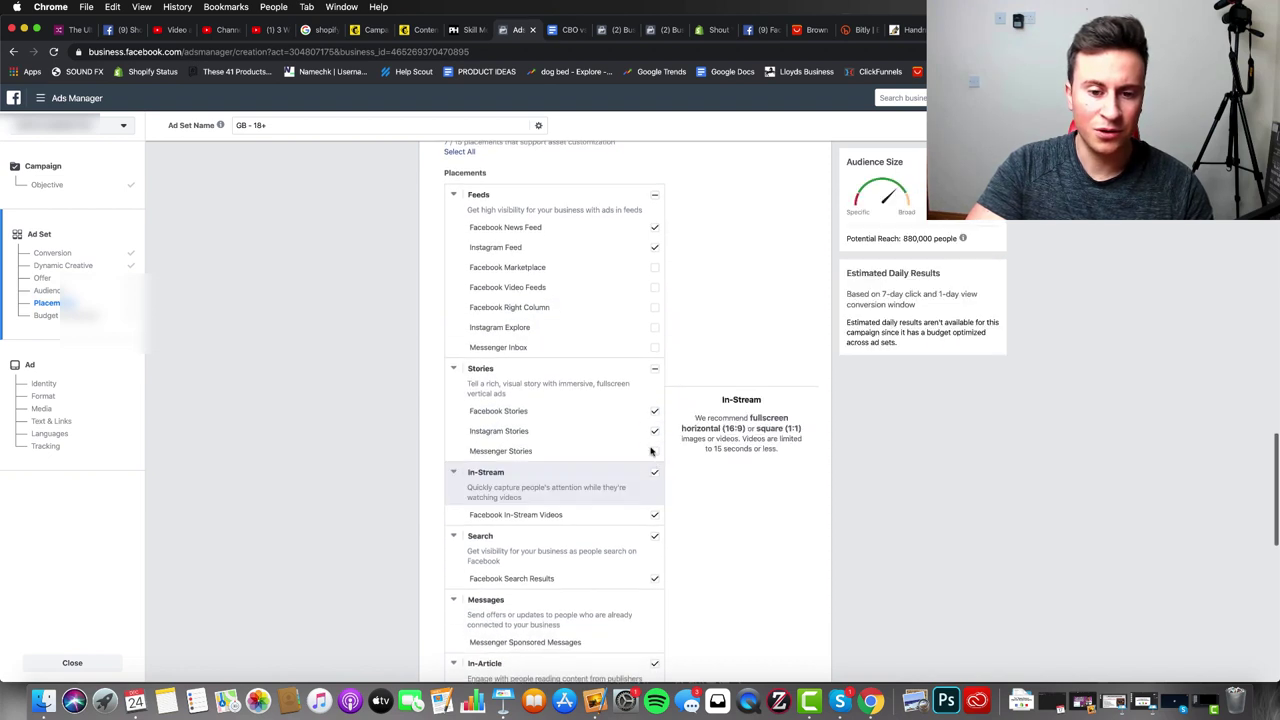
click(656, 374)
scroll(655, 390, down, 2)
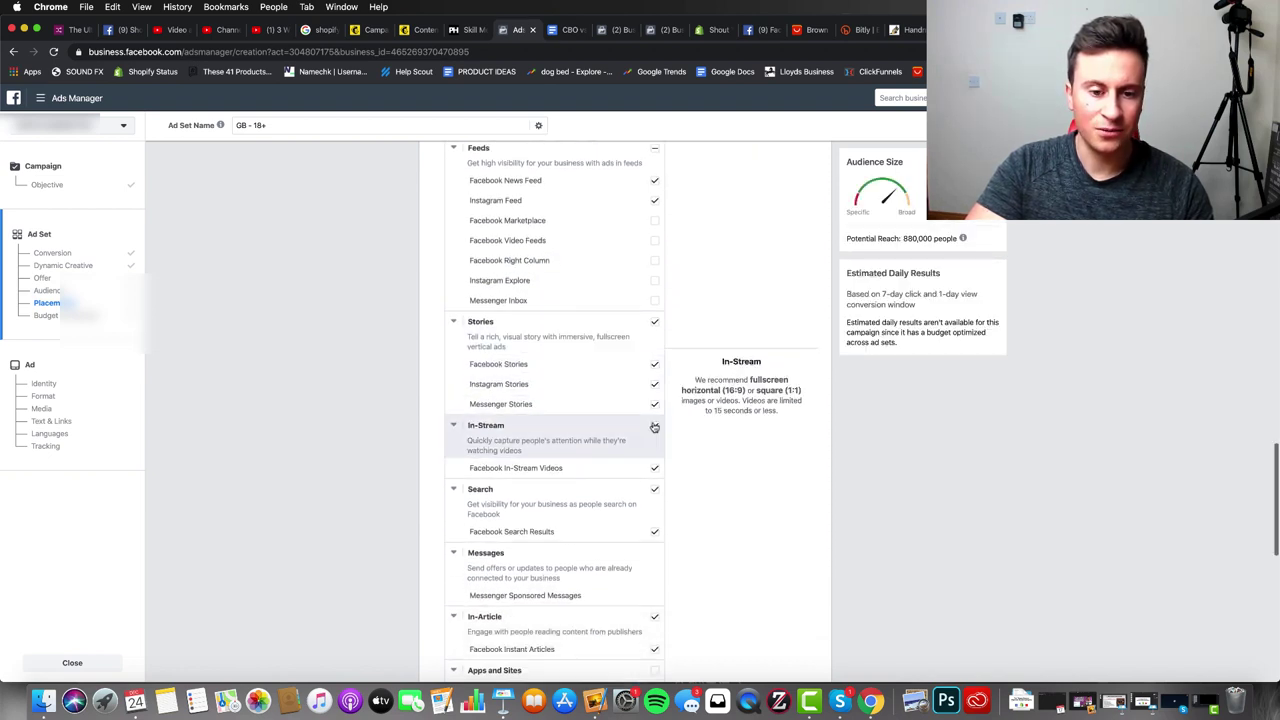
click(653, 426)
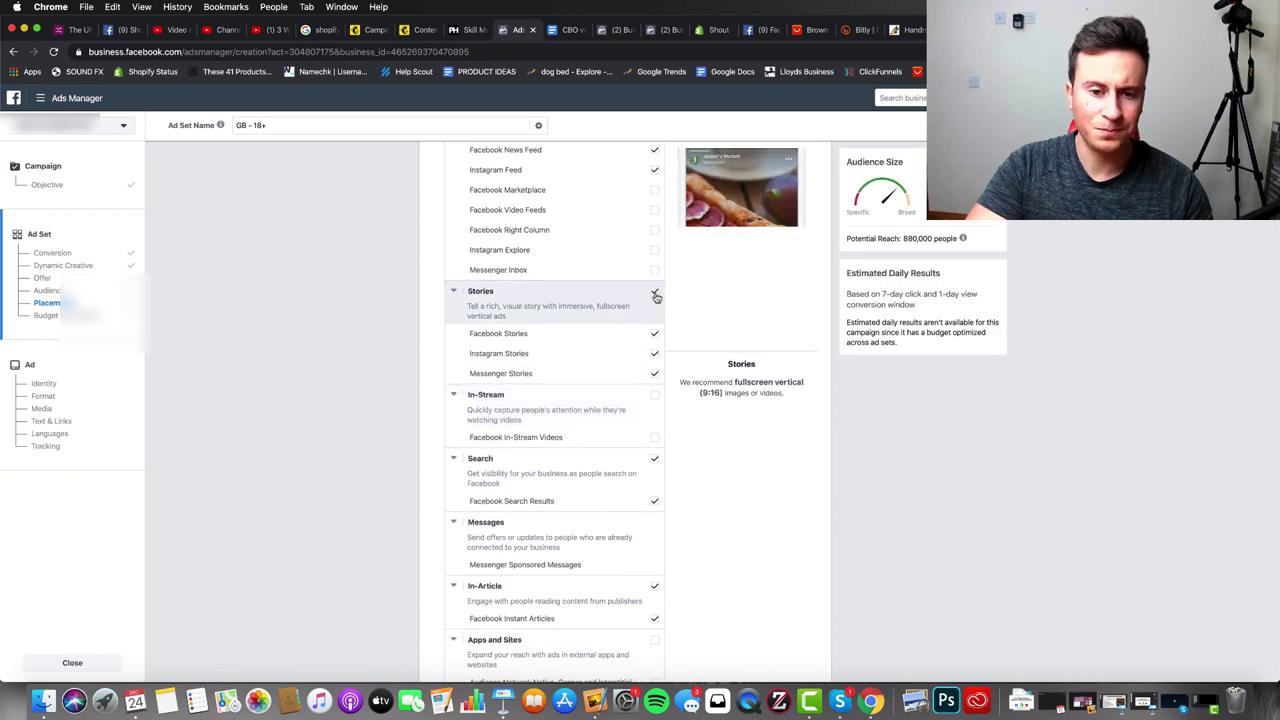
click(654, 291)
scroll(654, 294, down, 2)
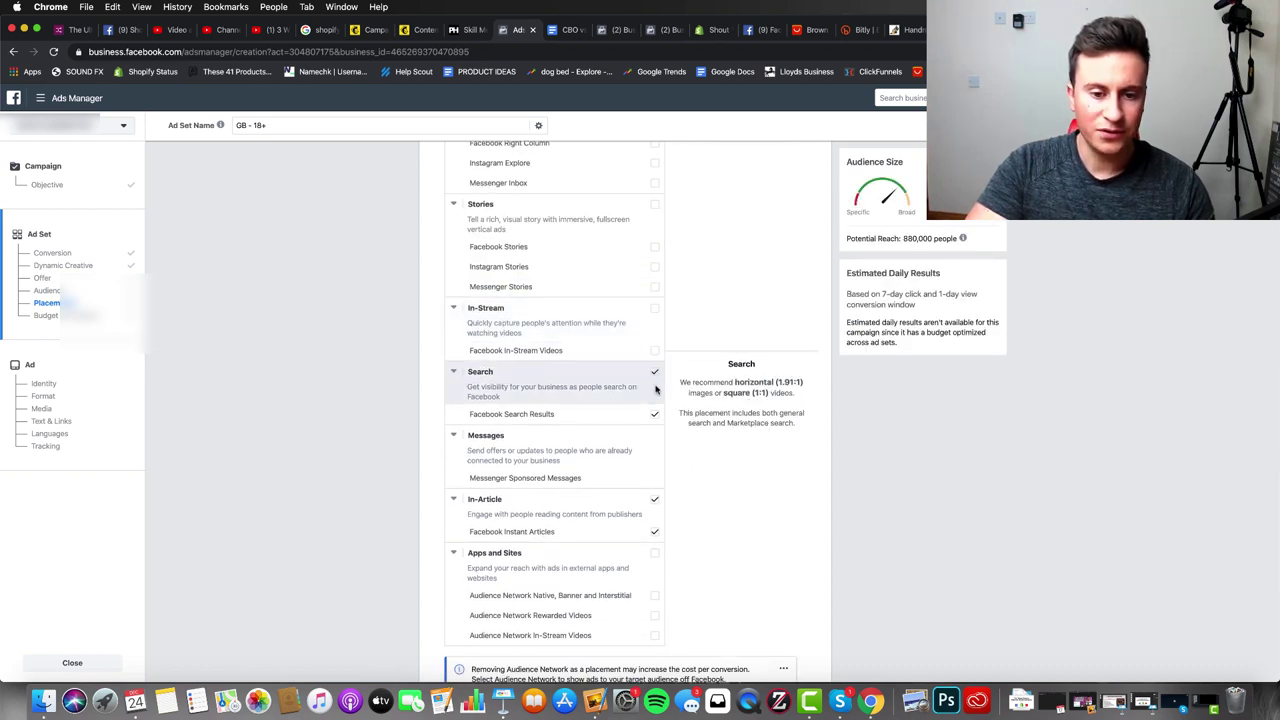
Step: Deselect the Search and In-Article placements, leaving only Facebook News Feed and Instagram Feed, and continue to the ad setup
click(655, 373)
click(657, 500)
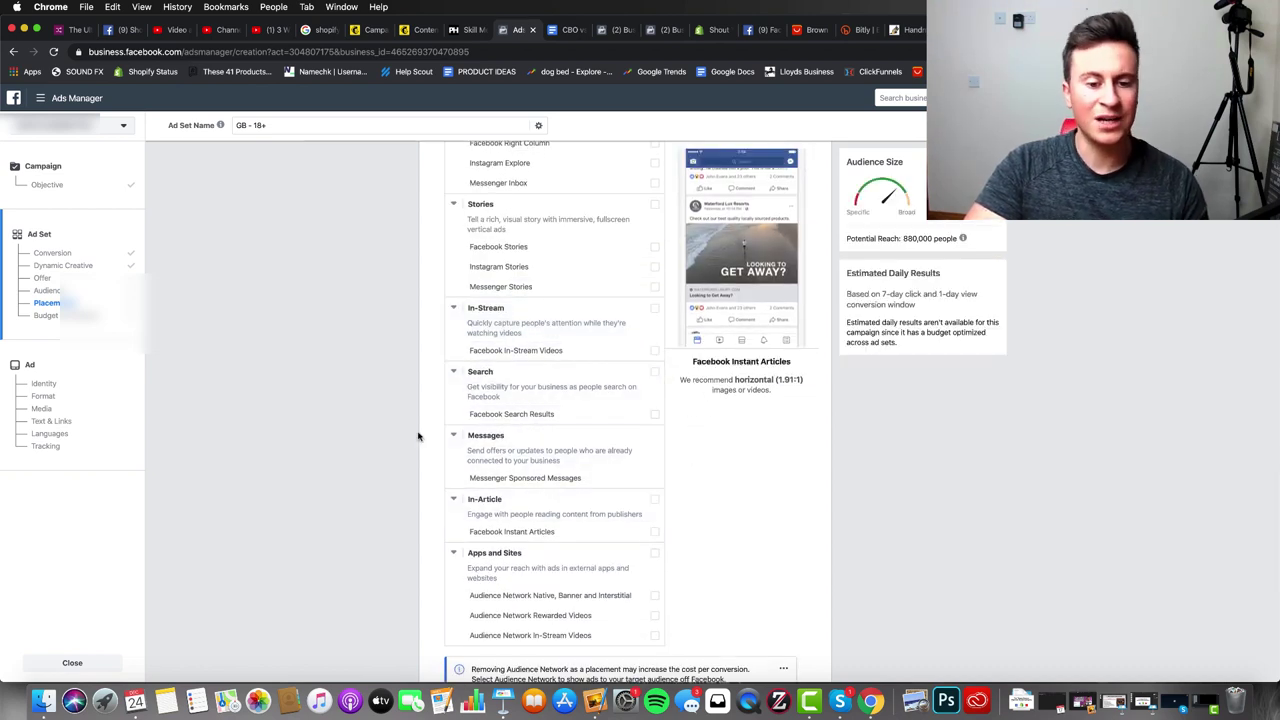
scroll(371, 323, down, 1)
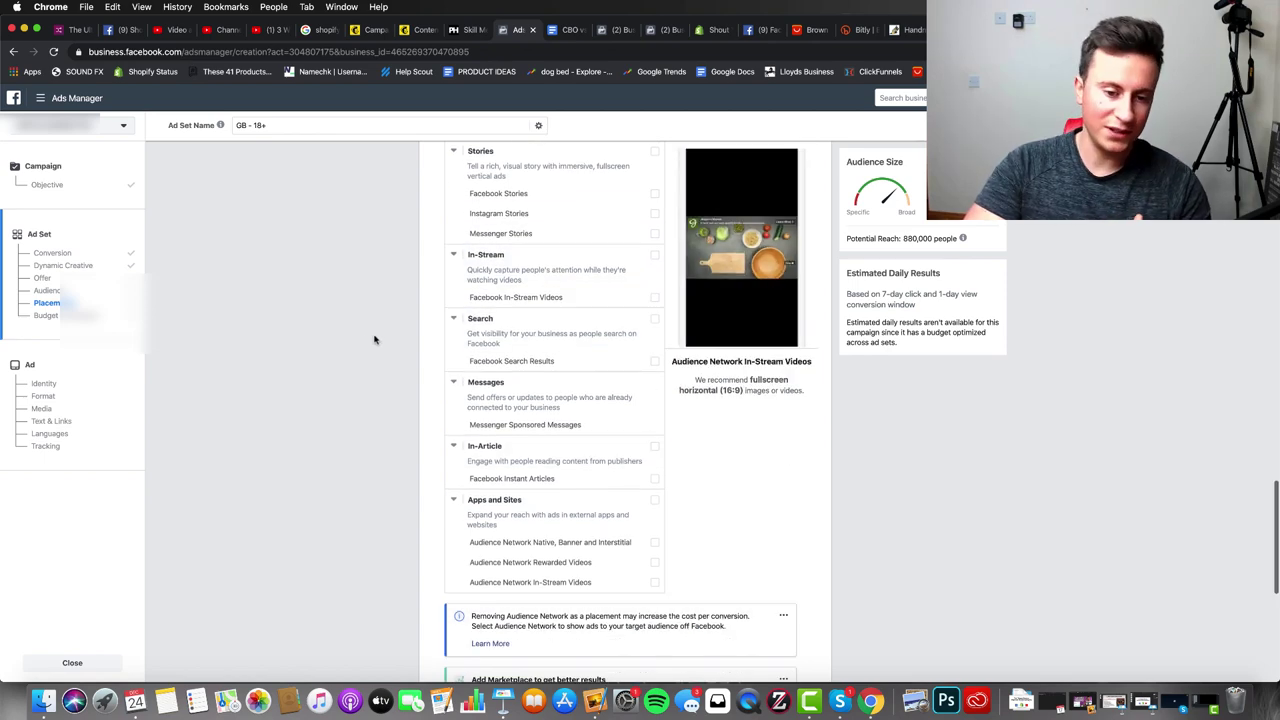
scroll(371, 360, up, 4)
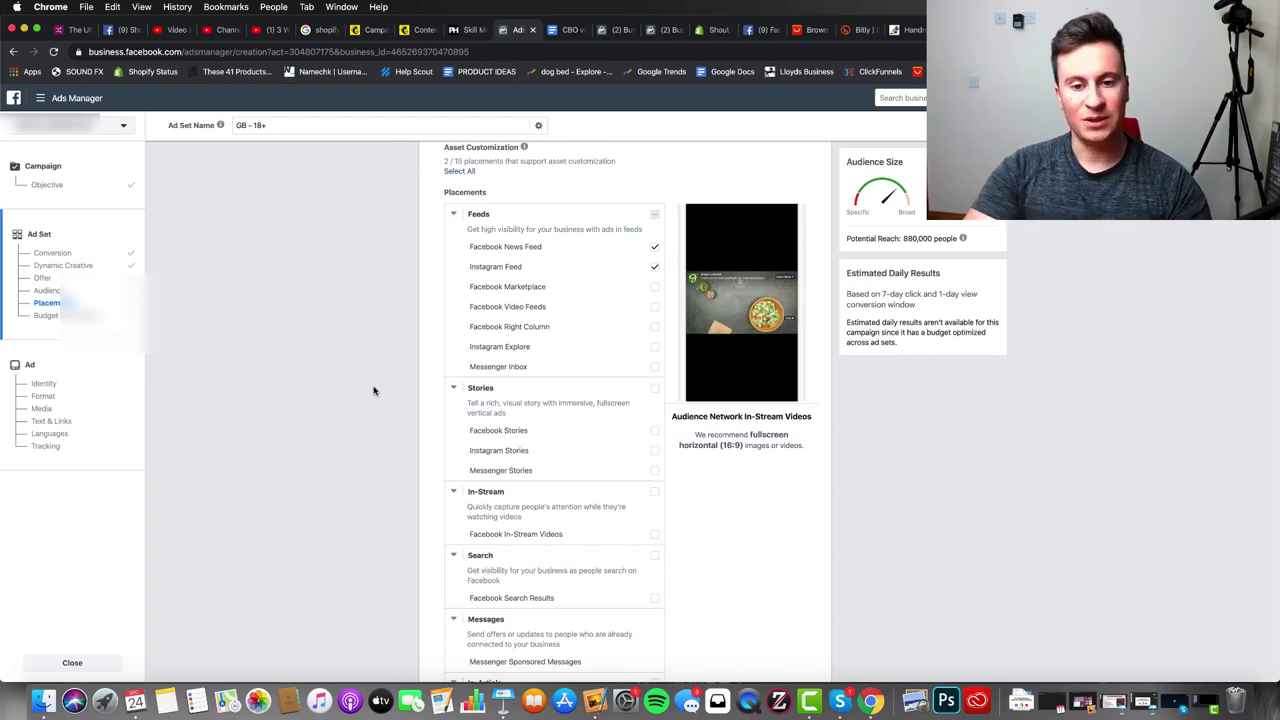
scroll(374, 390, down, 10)
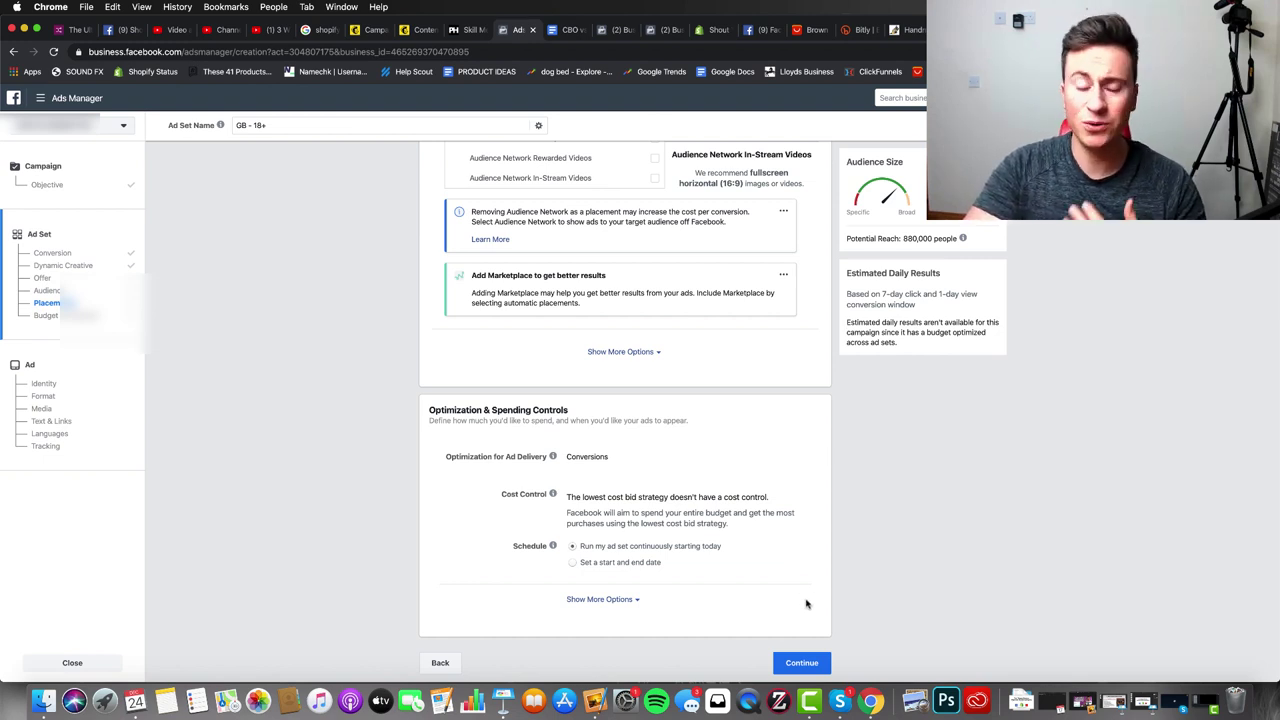
click(808, 653)
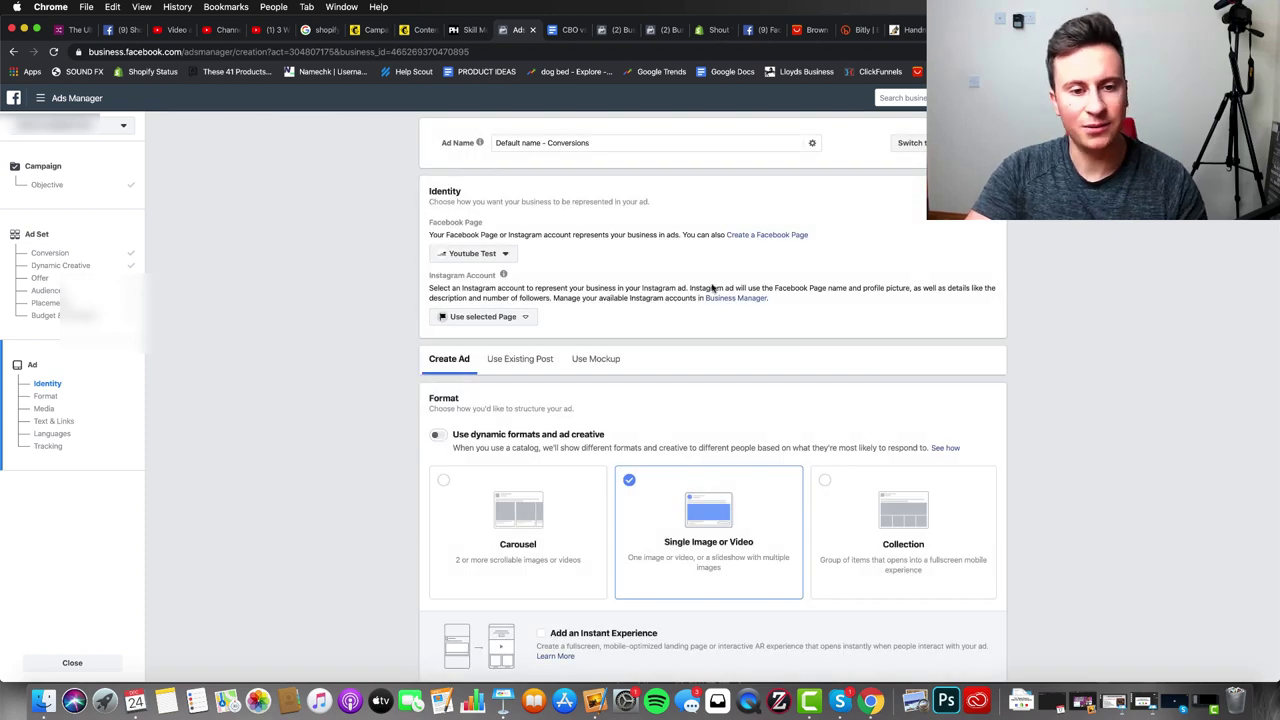
Step: Use the existing Facebook Page post "Photos from Youtube Test's po..." promoting Genuine Leather Apple Watch Straps as the ad creative
scroll(411, 236, down, 2)
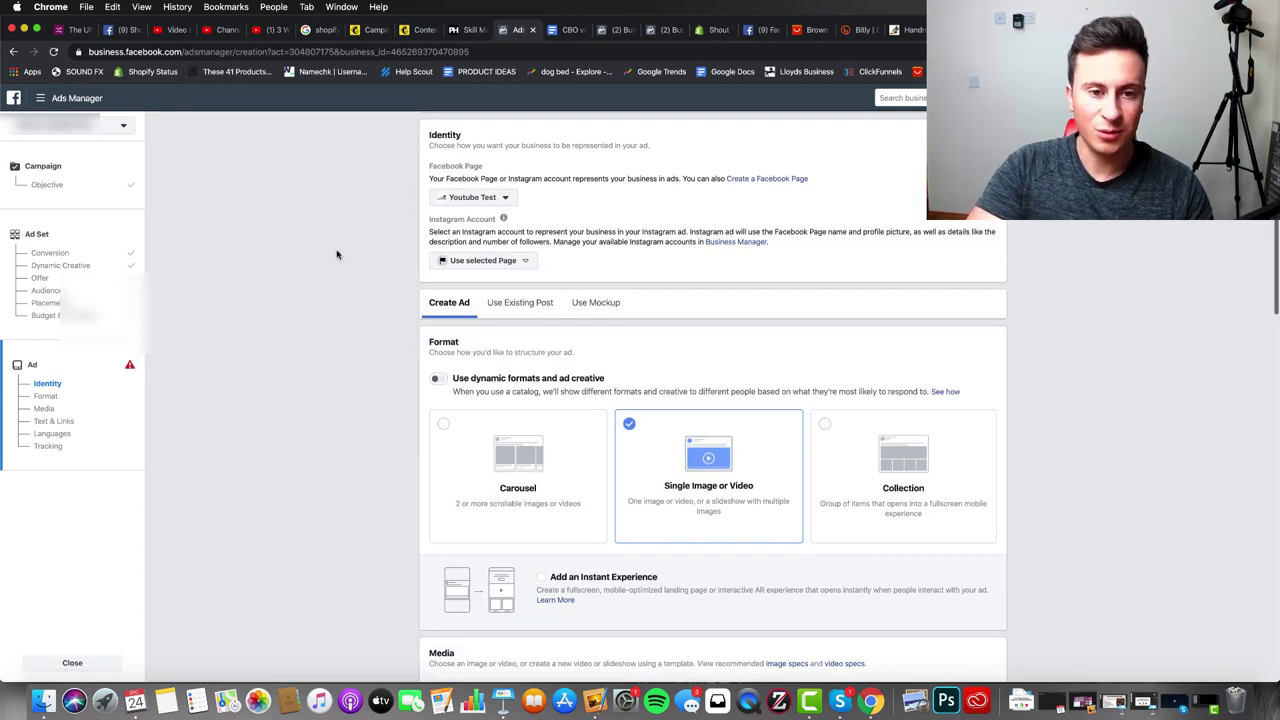
scroll(340, 256, up, 2)
scroll(349, 317, down, 1)
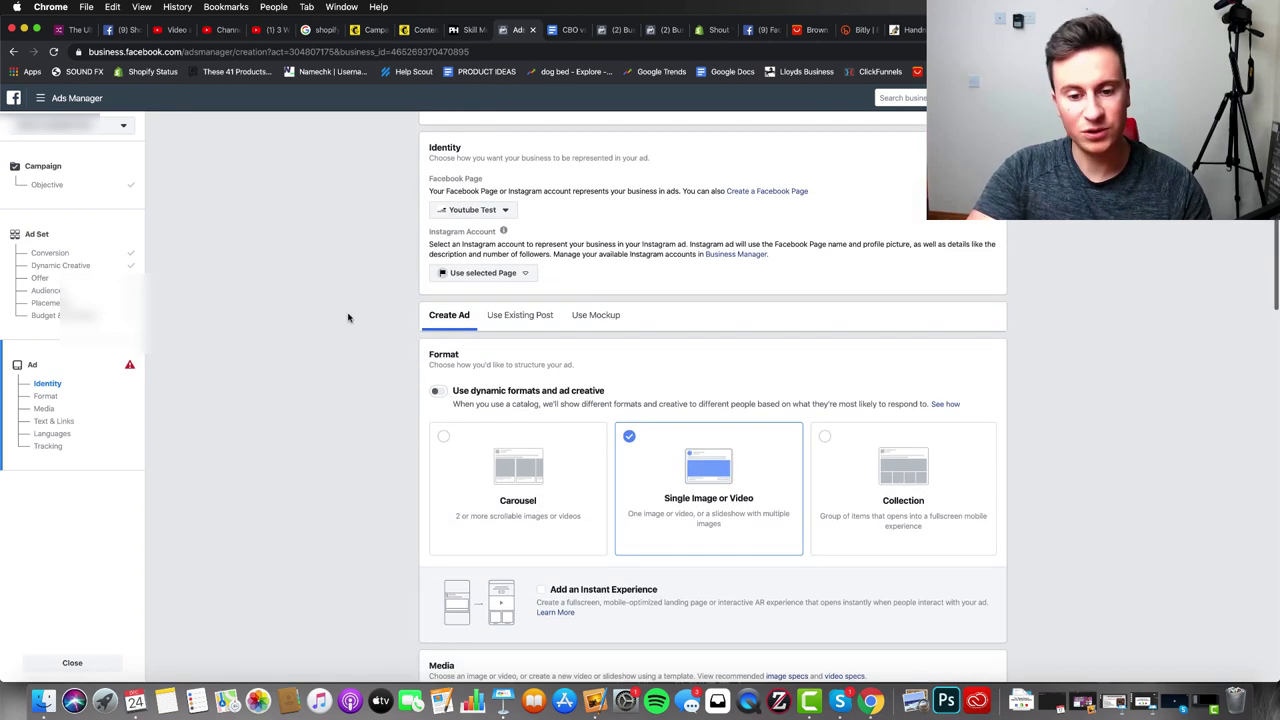
click(503, 313)
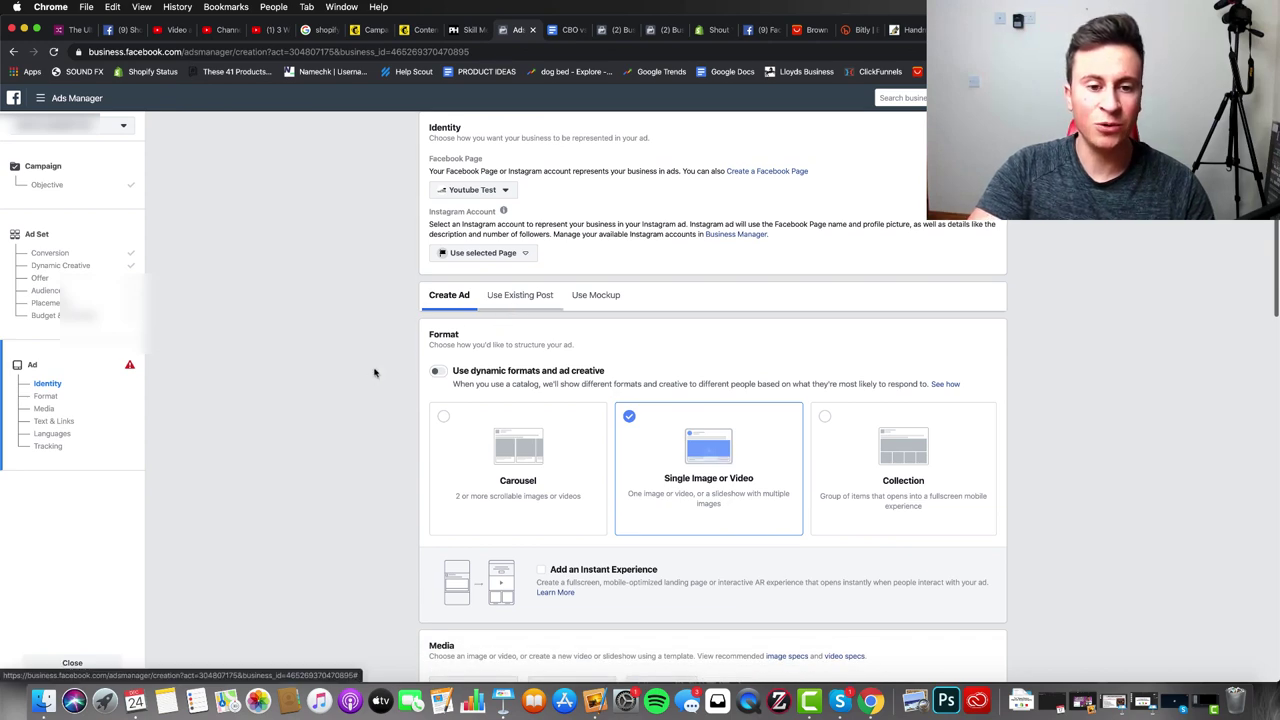
click(463, 333)
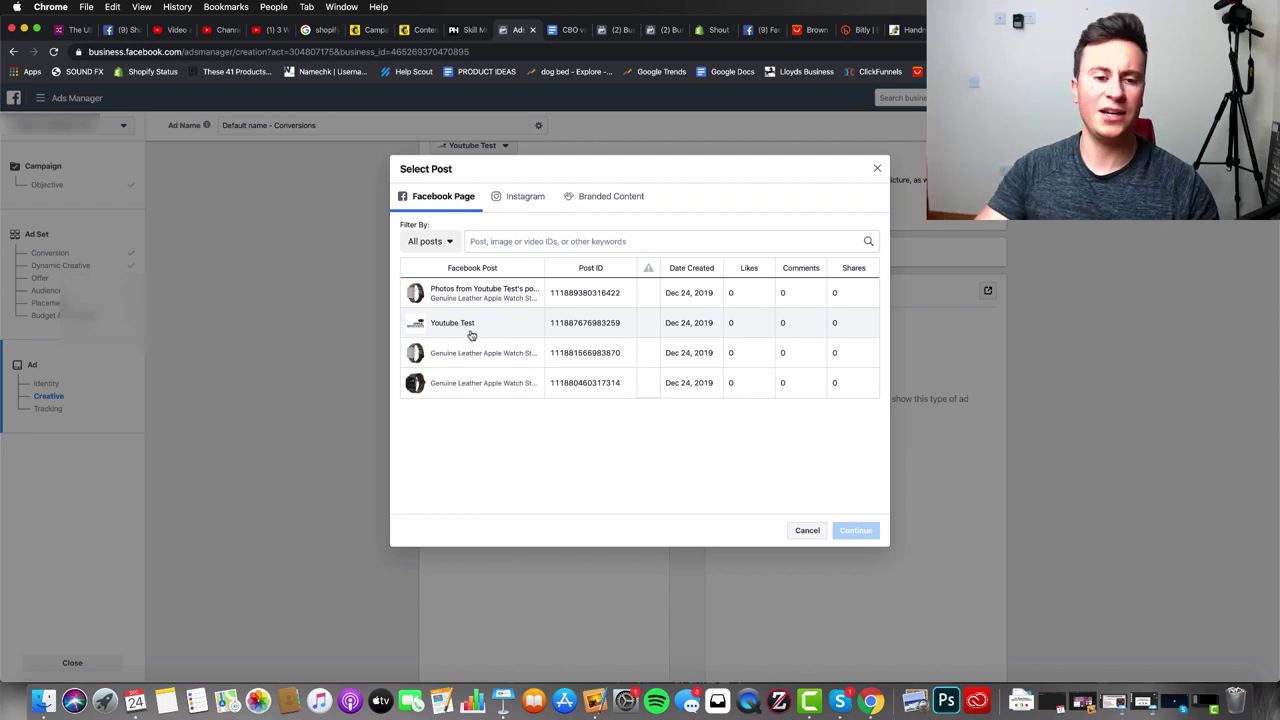
click(492, 300)
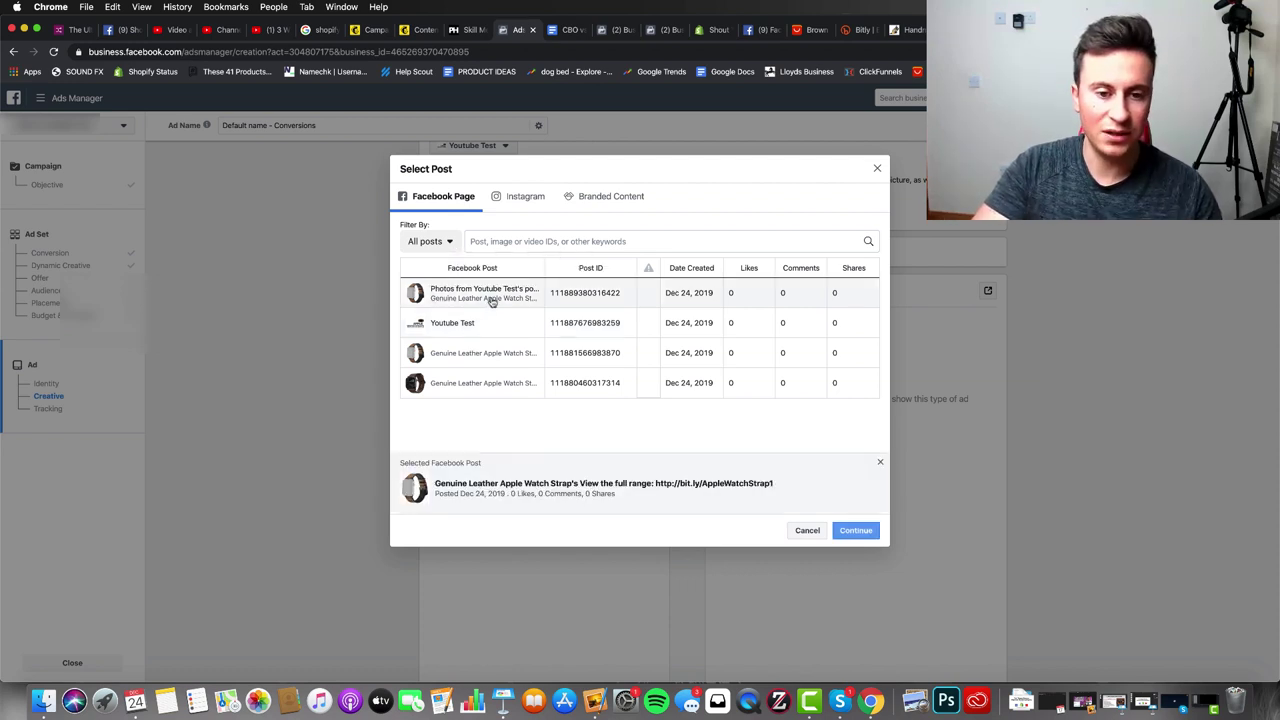
click(857, 529)
Step: Check the ad's preview and tracking settings and submit the campaign for publishing
scroll(760, 330, down, 1)
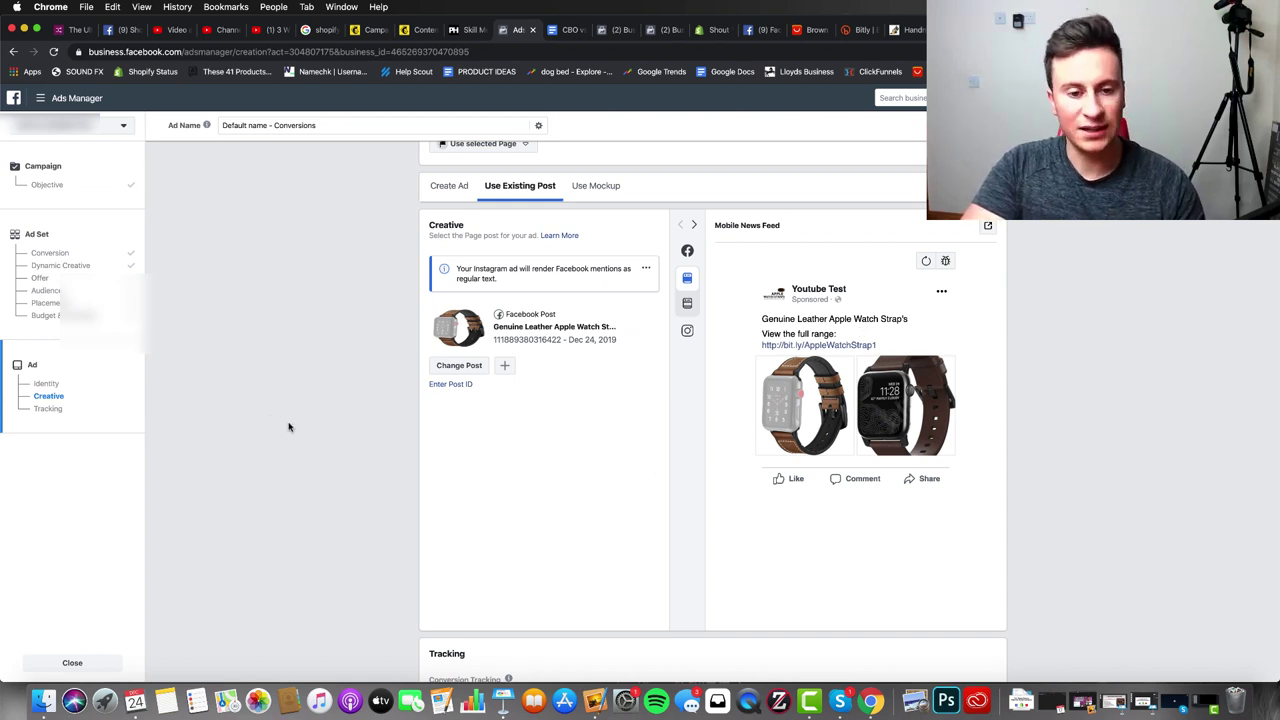
scroll(289, 427, down, 3)
scroll(289, 427, down, 2)
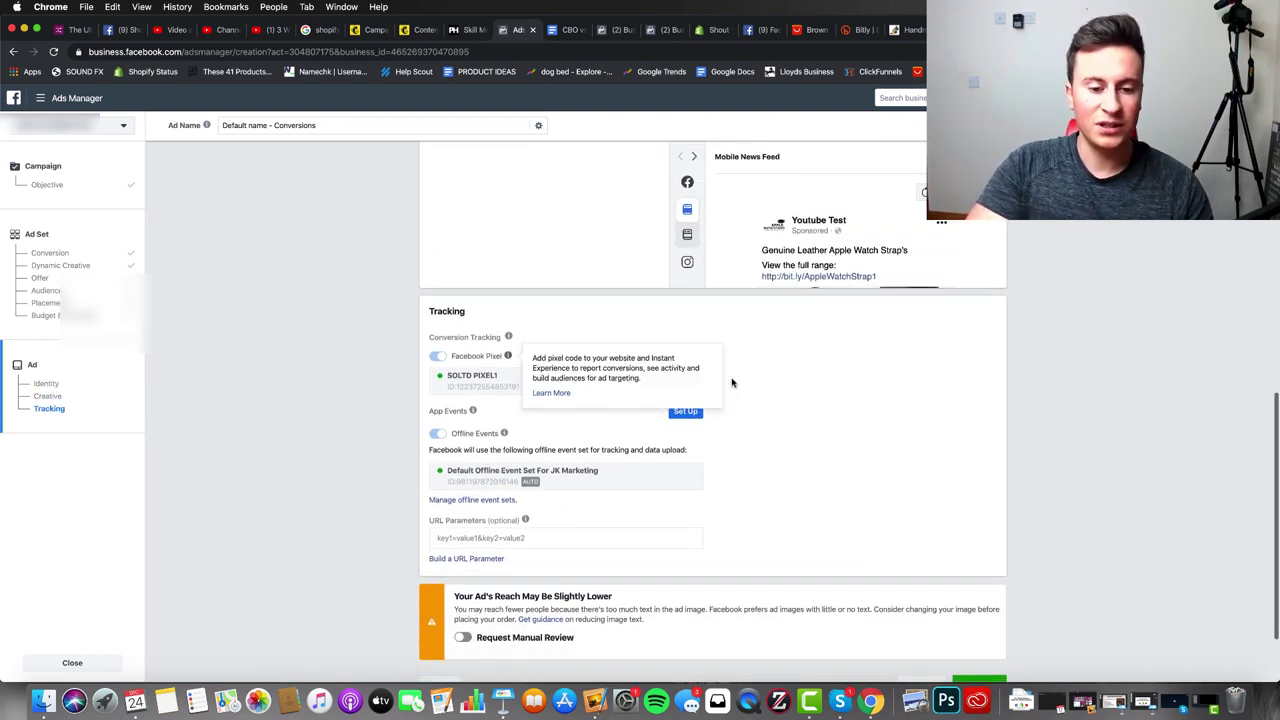
scroll(730, 381, down, 2)
click(979, 597)
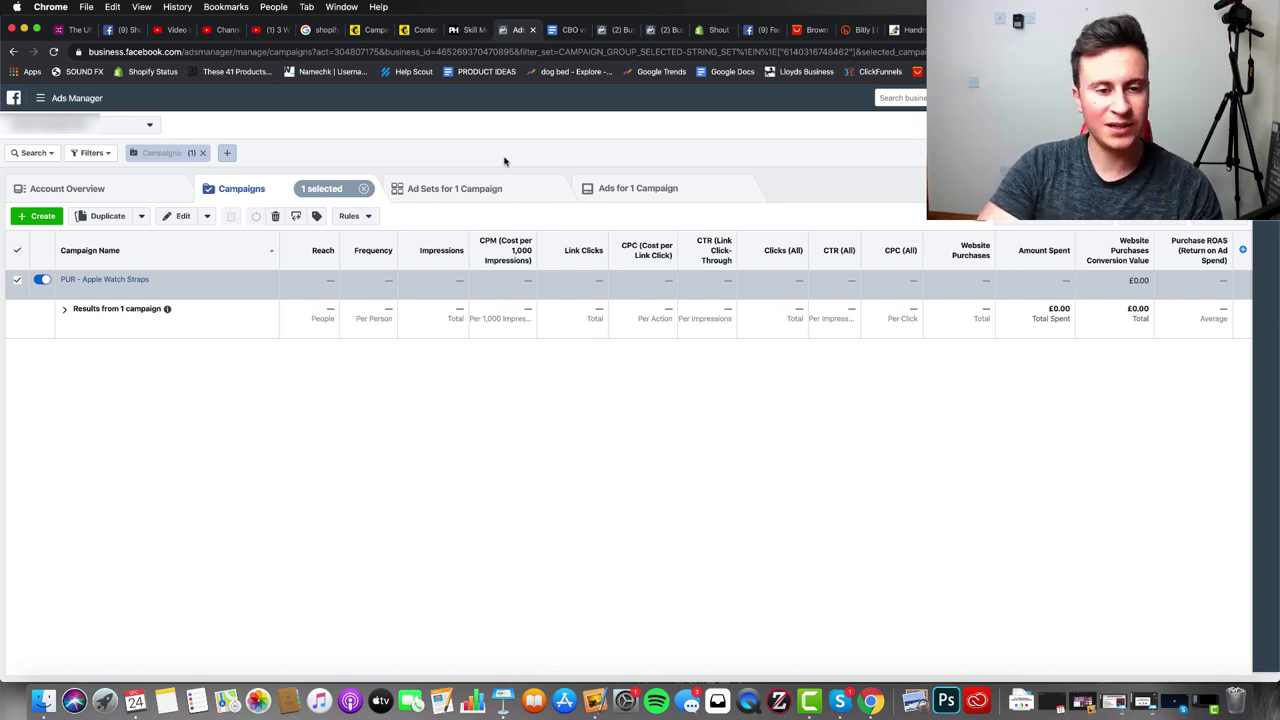
Step: Duplicate the GB - 18+ ad set into the existing PUR - Apple Watch Straps campaign with 2 copies
click(459, 187)
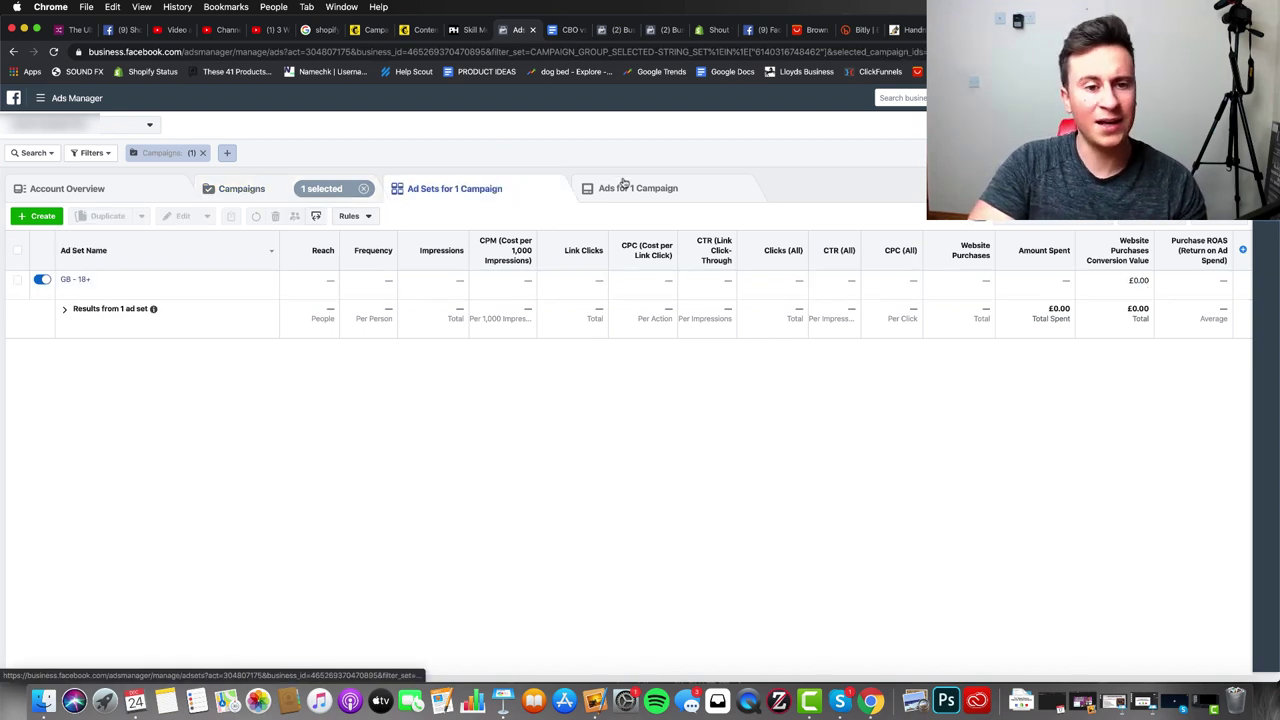
click(623, 185)
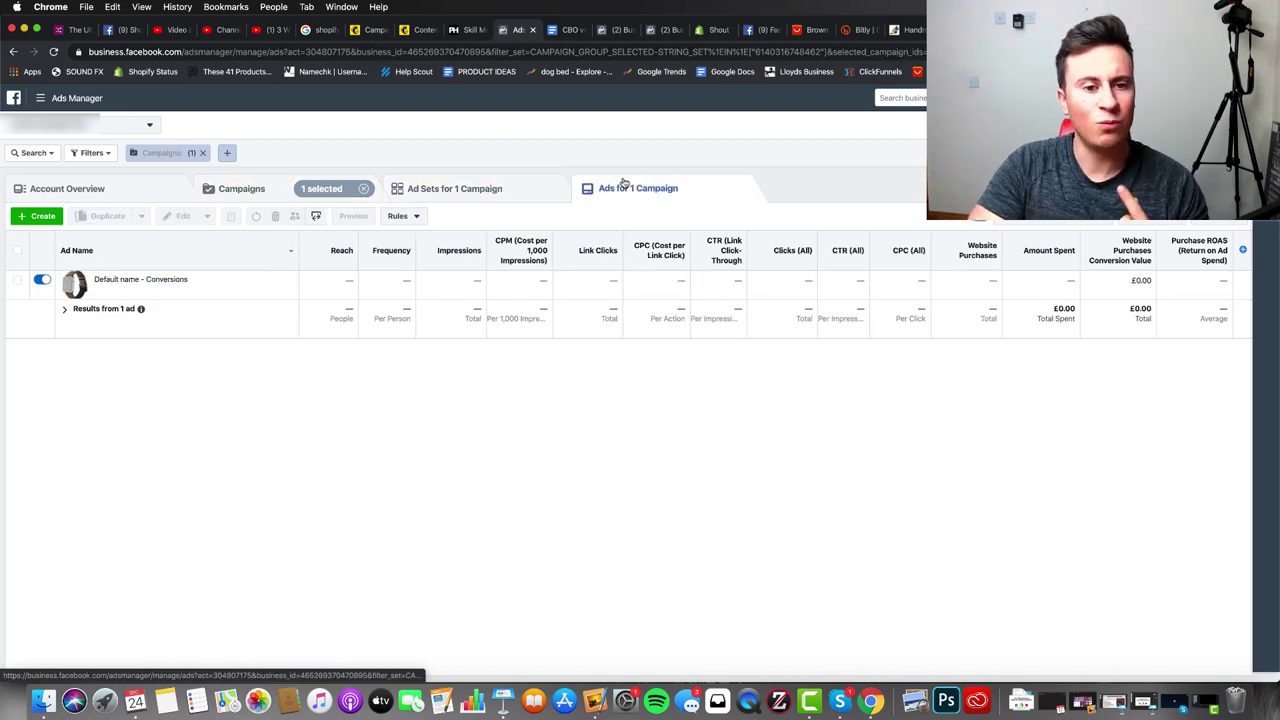
click(484, 192)
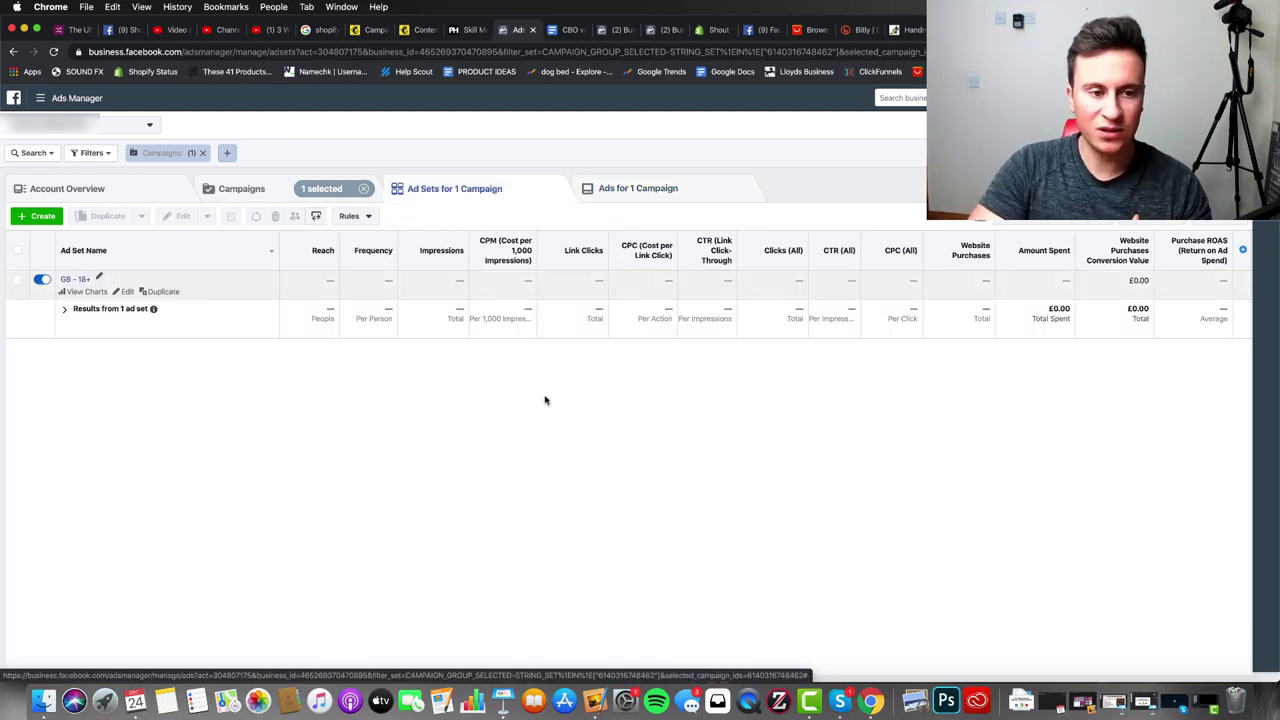
click(163, 291)
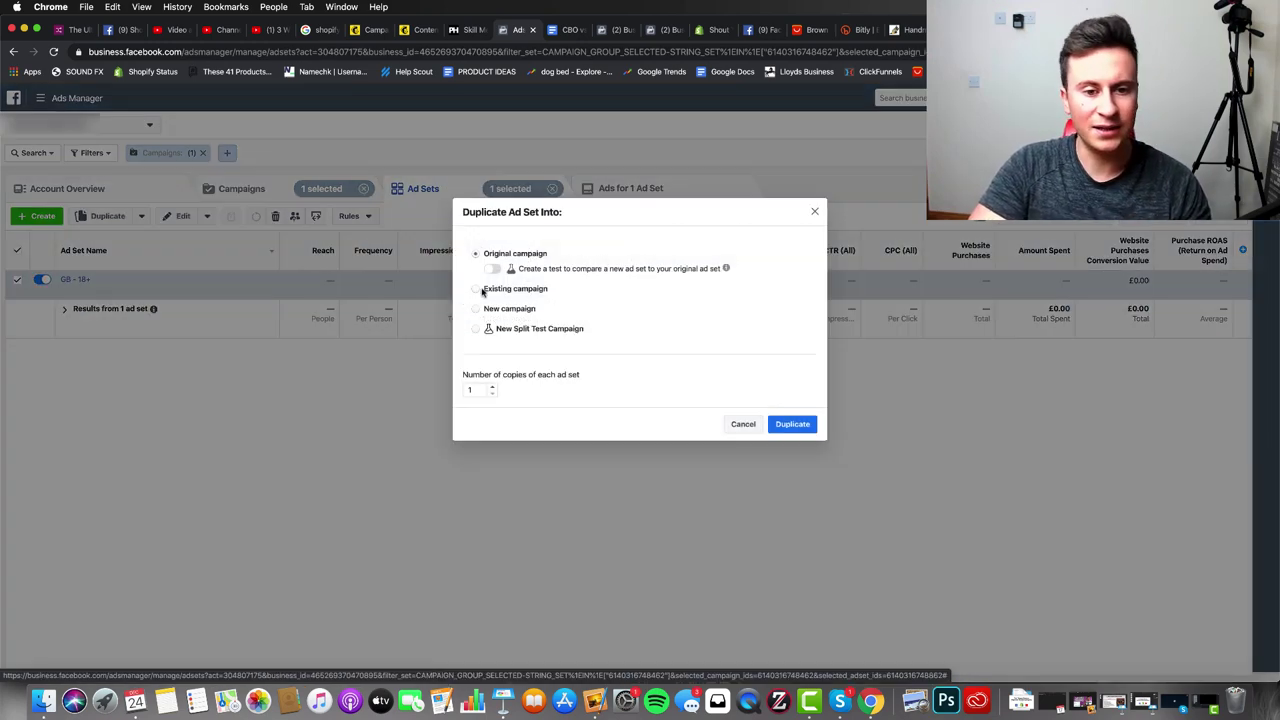
click(476, 288)
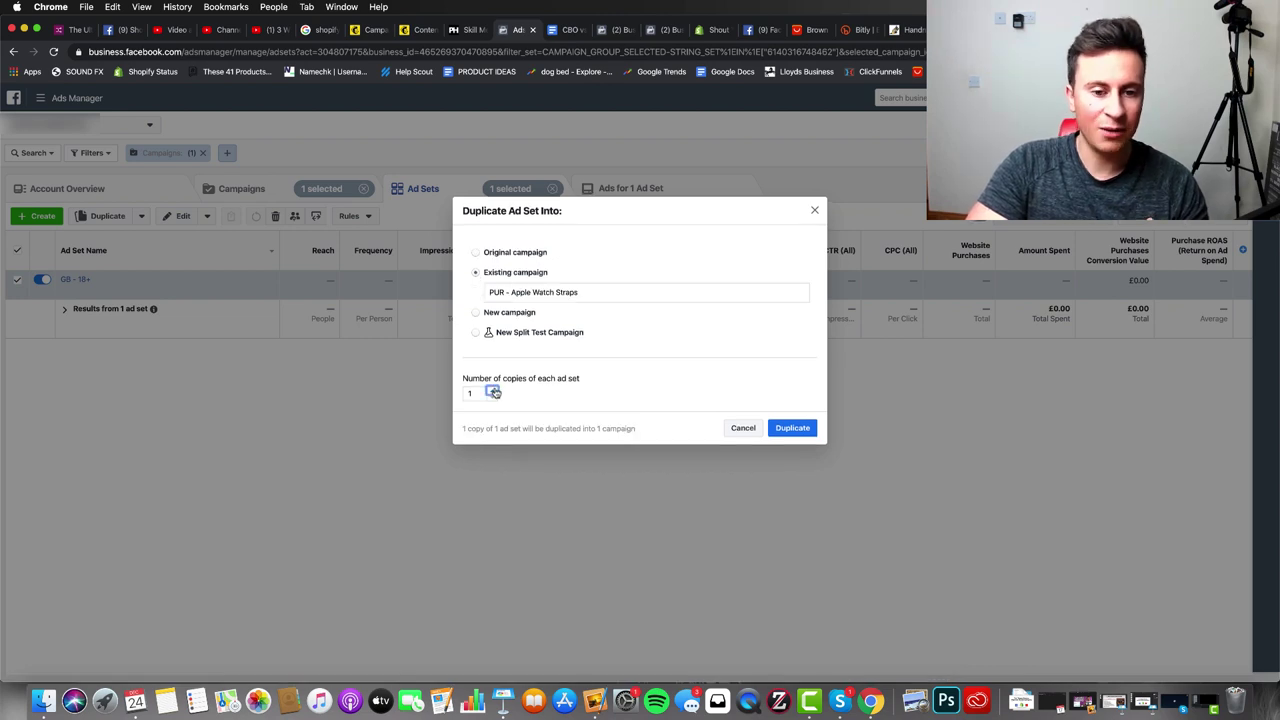
click(494, 391)
click(790, 428)
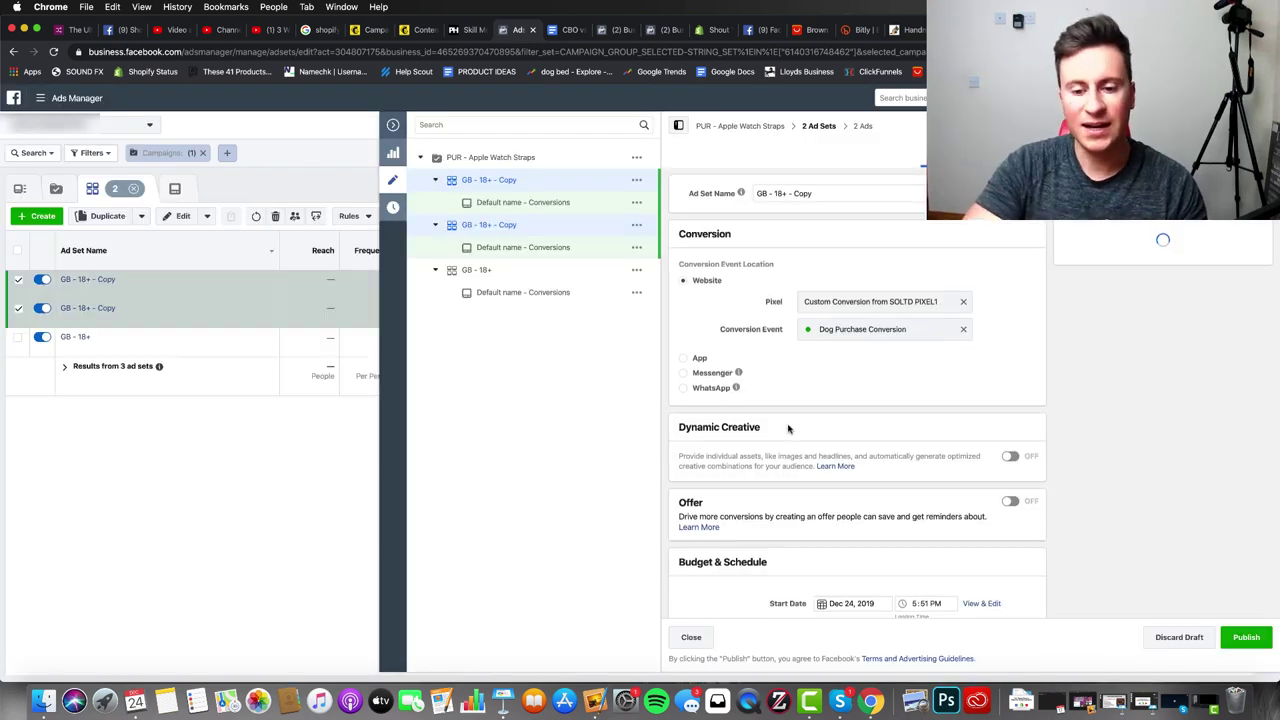
Step: Review the detailed targeting of the two duplicated ad sets and close the editor
scroll(943, 357, down, 5)
scroll(1074, 371, down, 5)
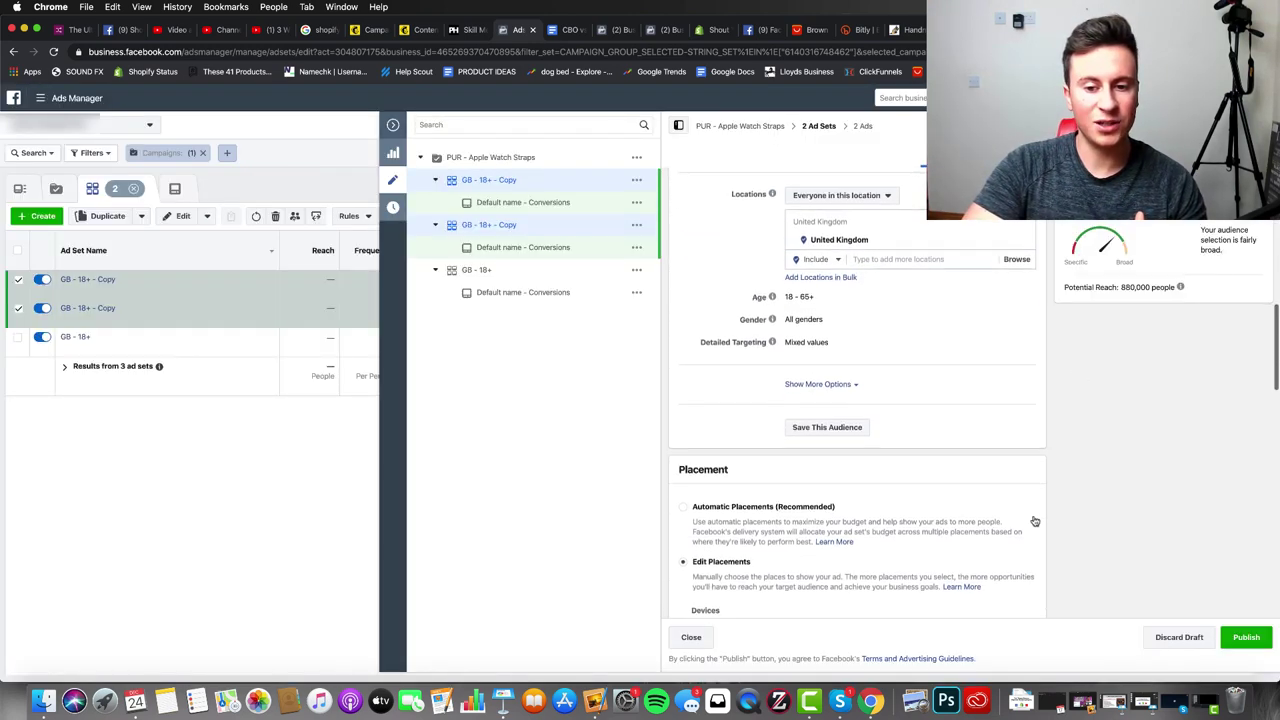
click(1022, 344)
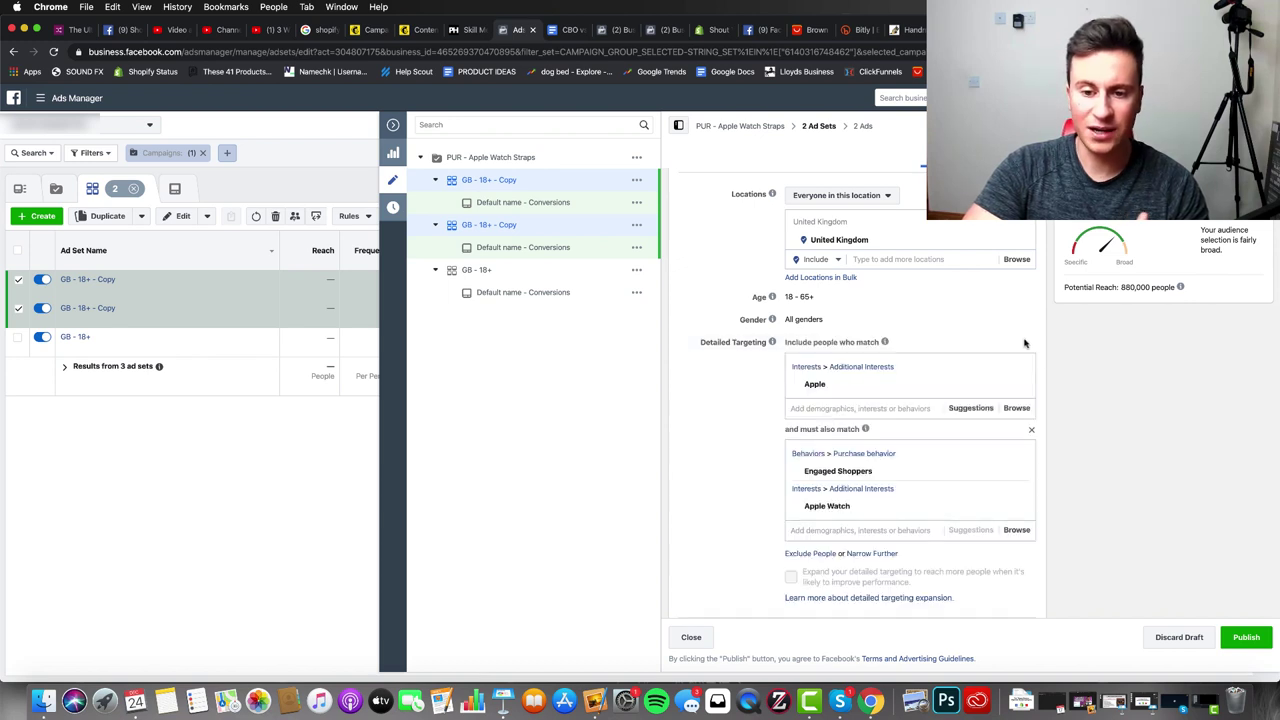
scroll(1000, 400, down, 1)
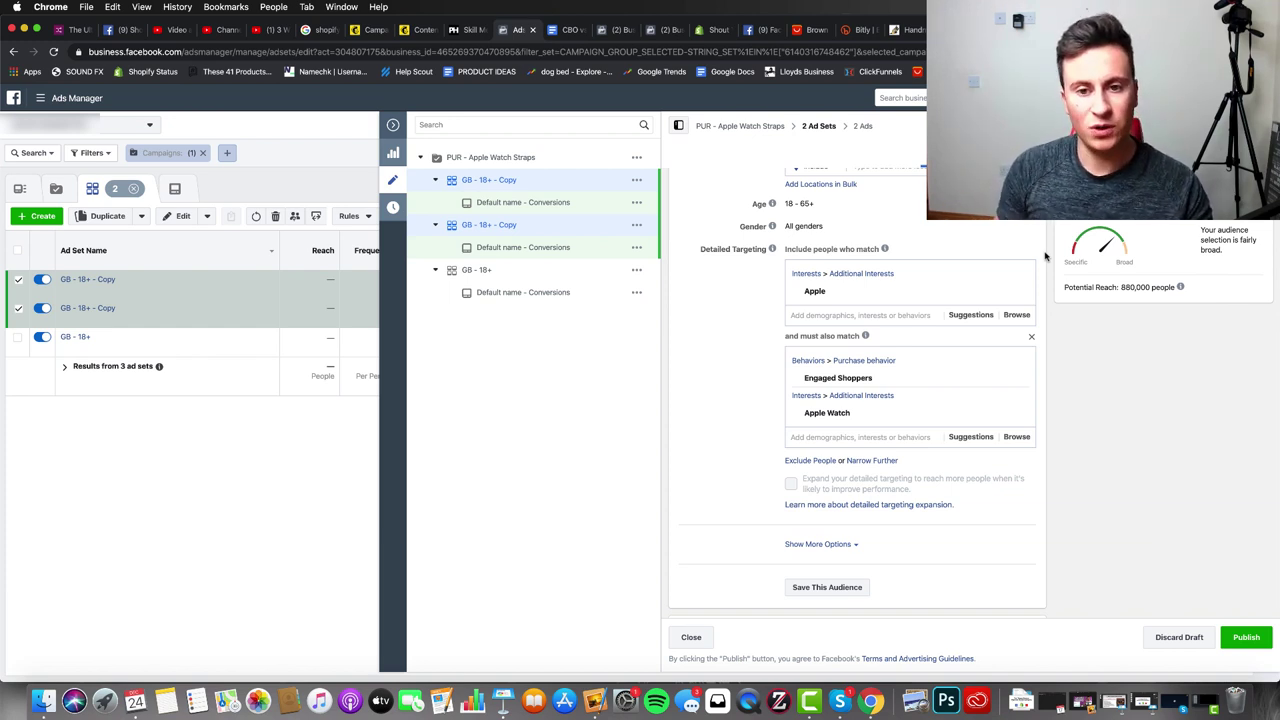
click(691, 637)
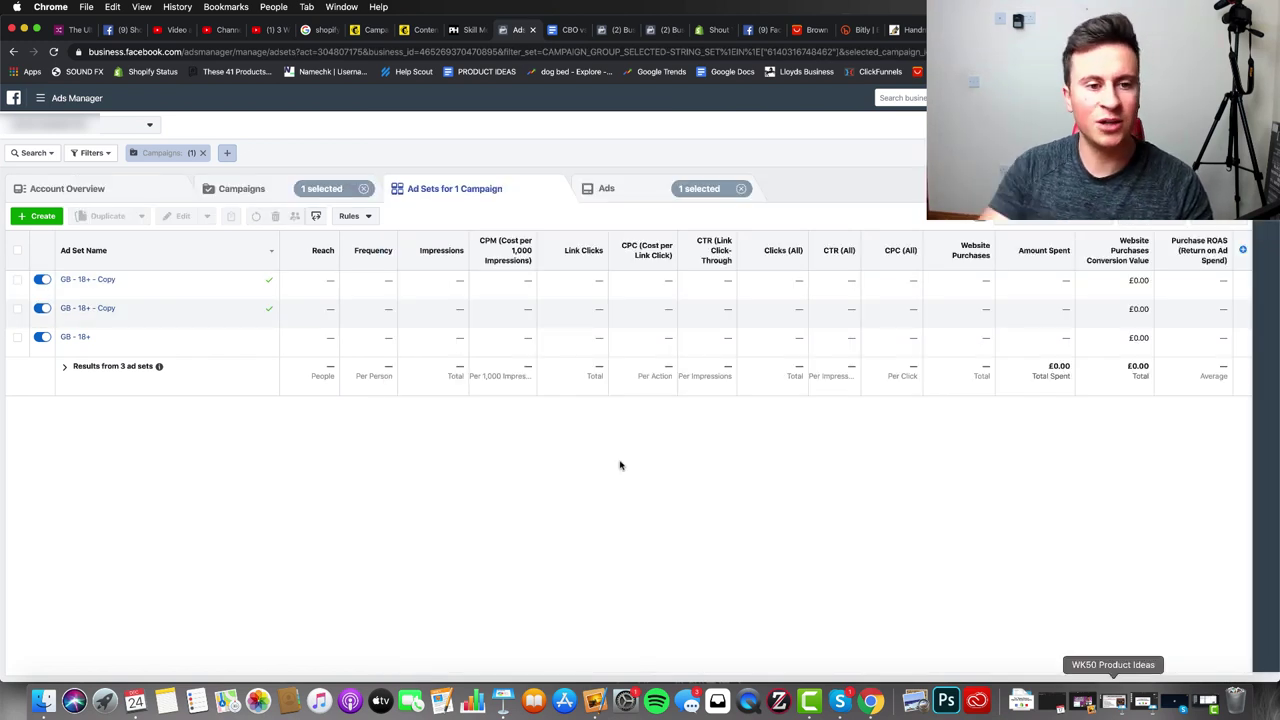
Step: Review the campaign, ad set and ad levels of PUR - Apple Watch Straps and clear the campaign and ad selections
click(250, 189)
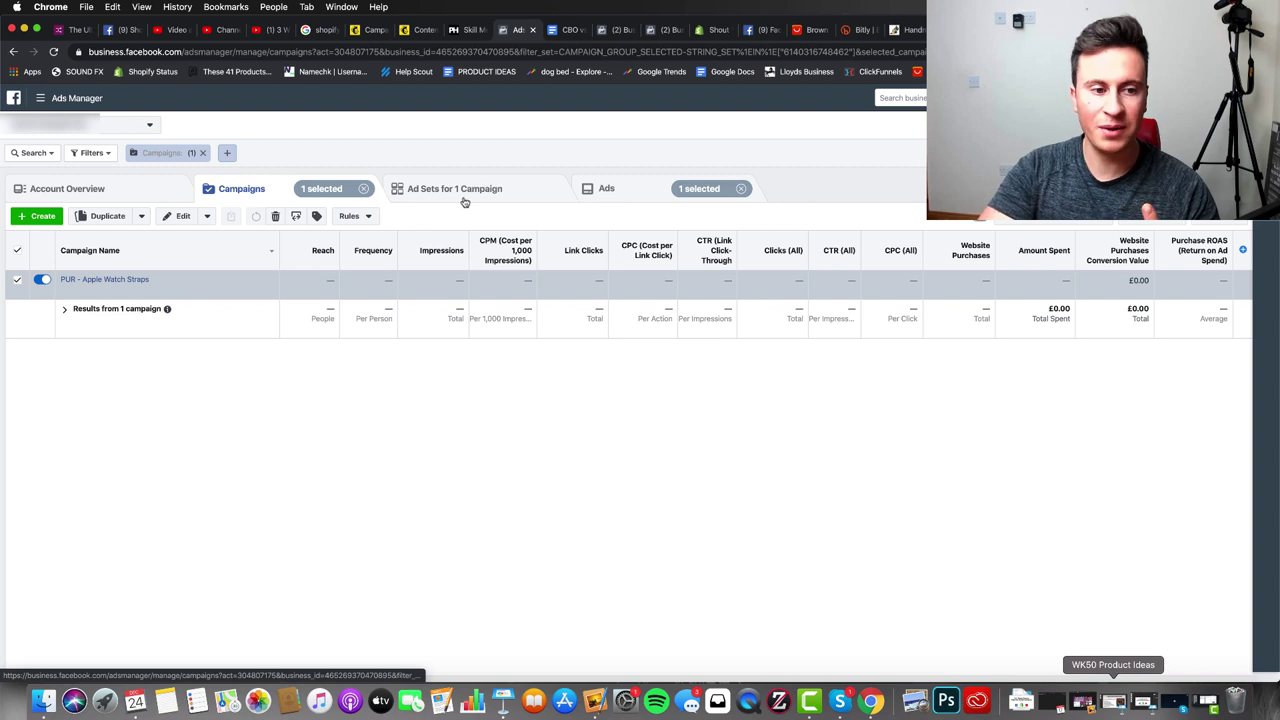
click(464, 198)
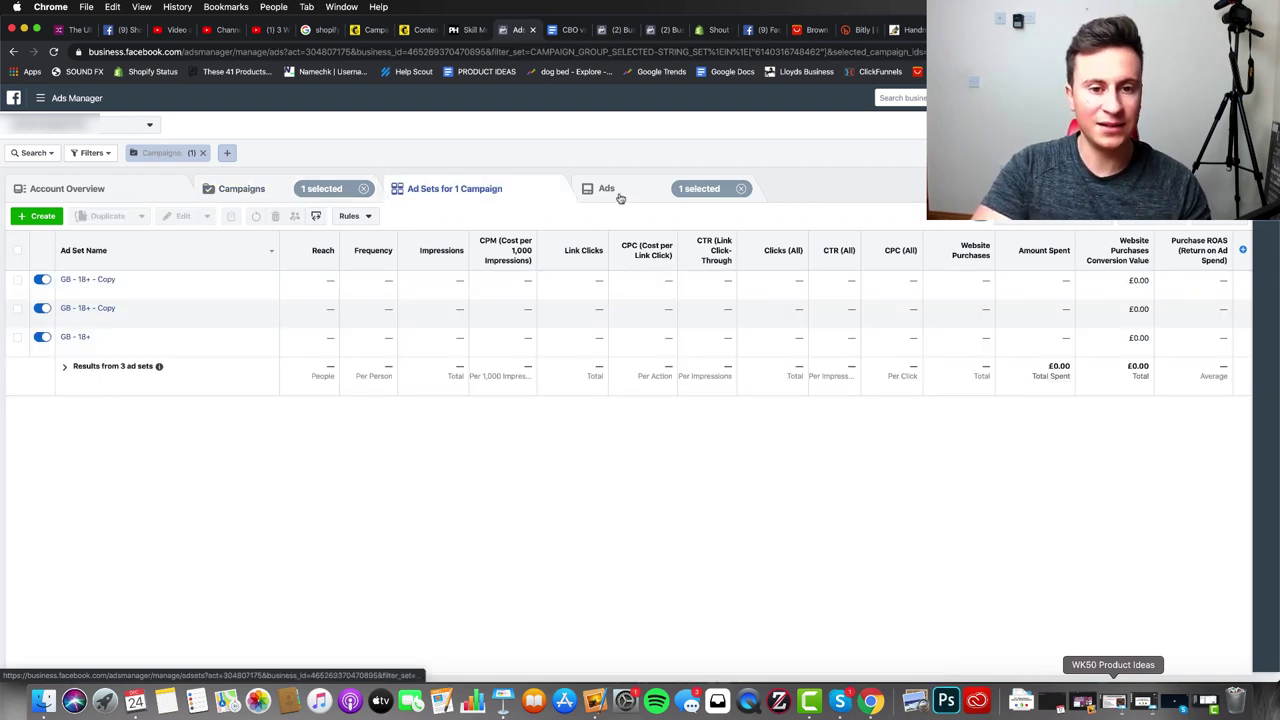
click(615, 195)
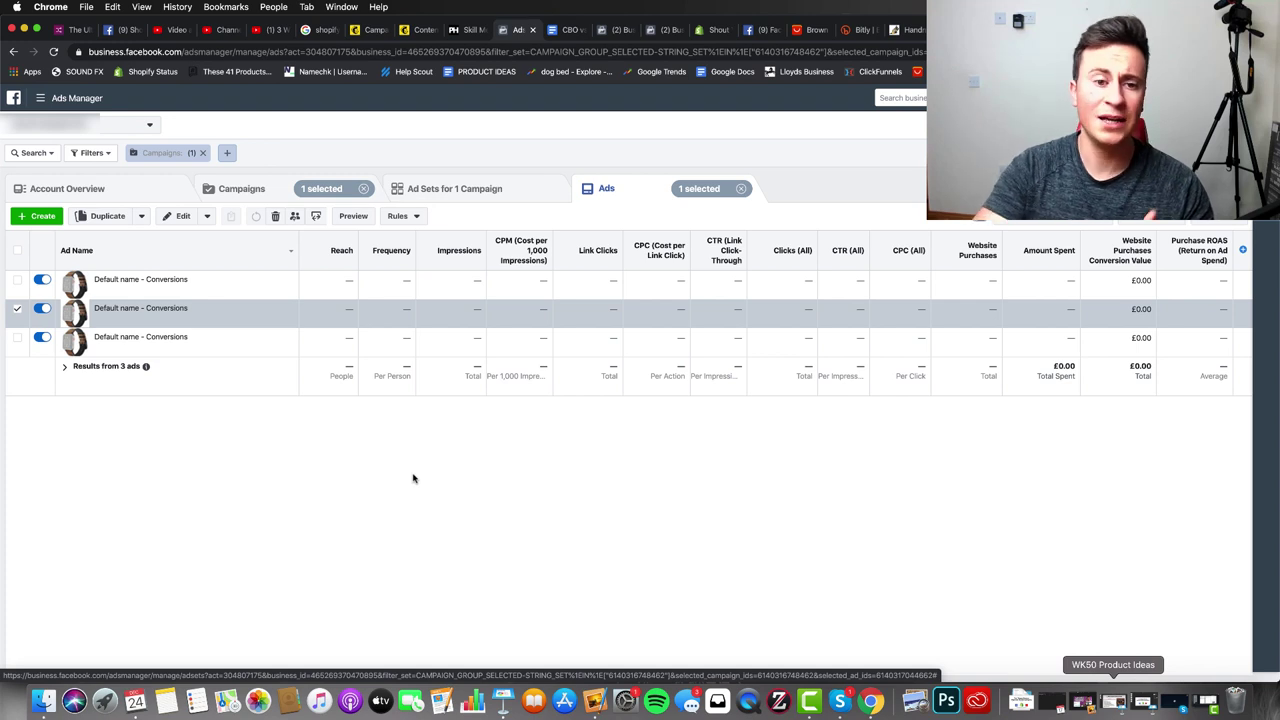
click(255, 189)
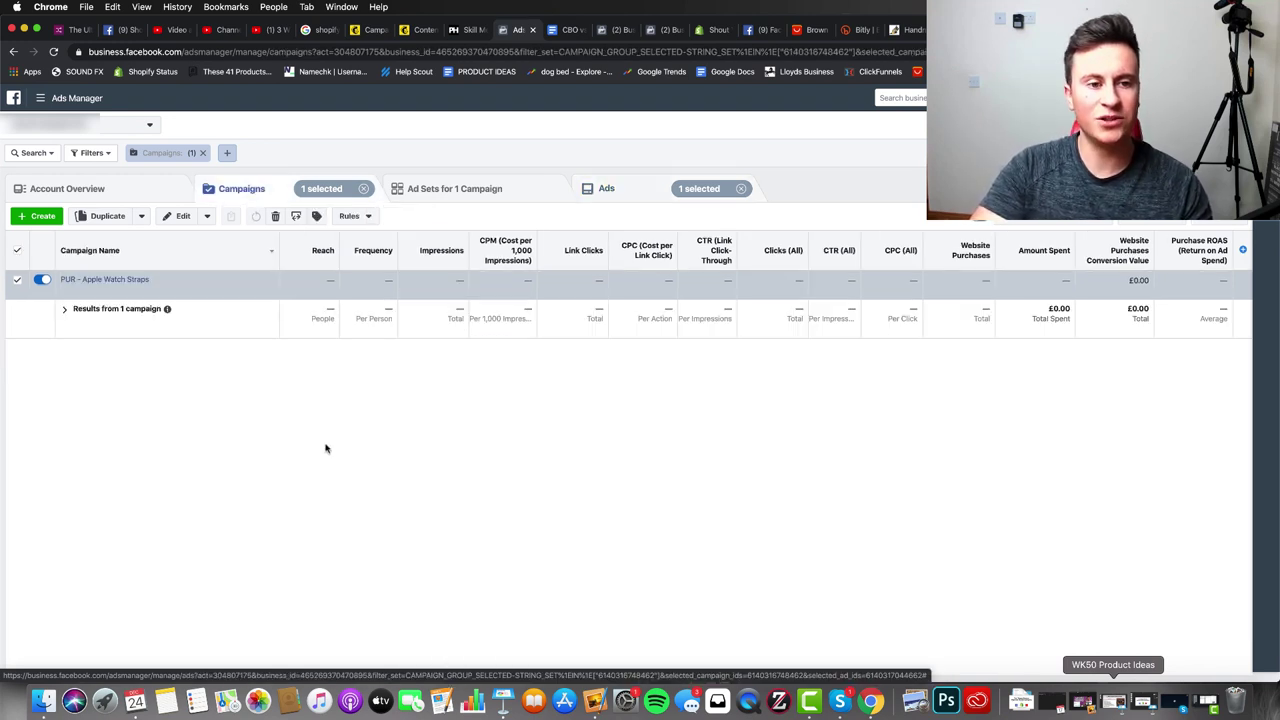
click(752, 276)
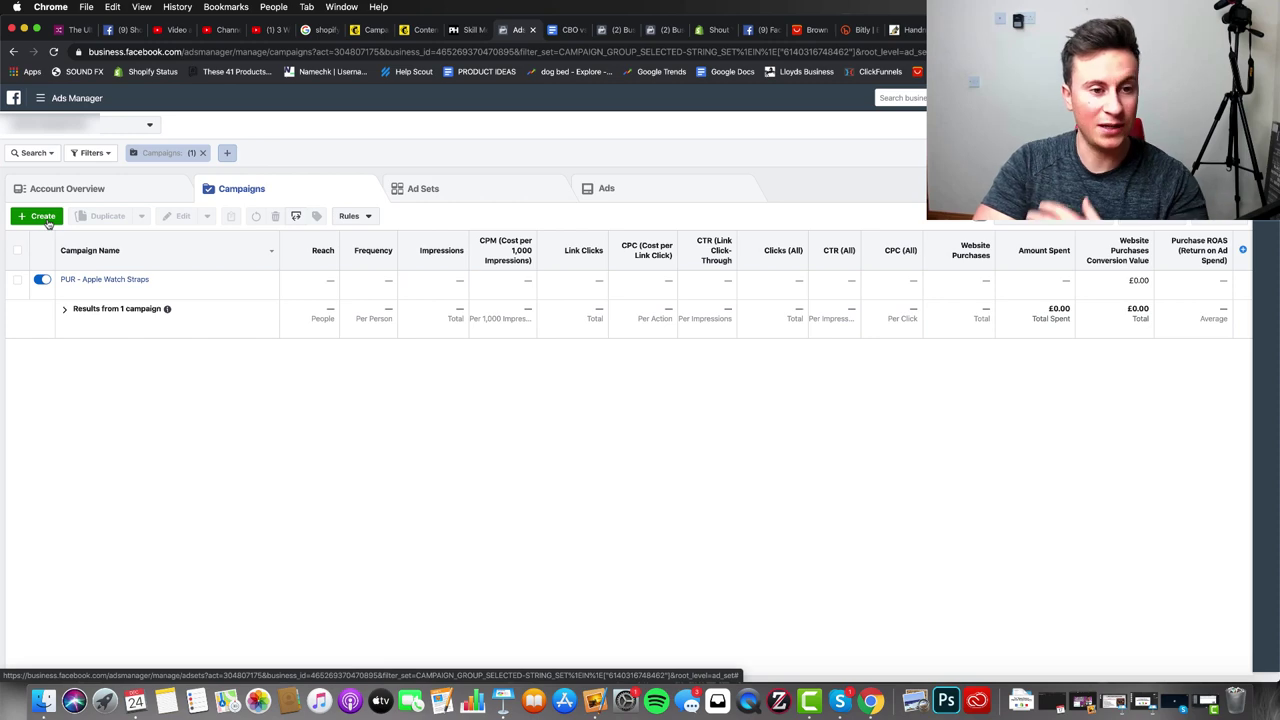
Step: Start a new campaign from scratch with the Conversions objective and name it "PUR - Apple Watch Strap 2"
click(47, 220)
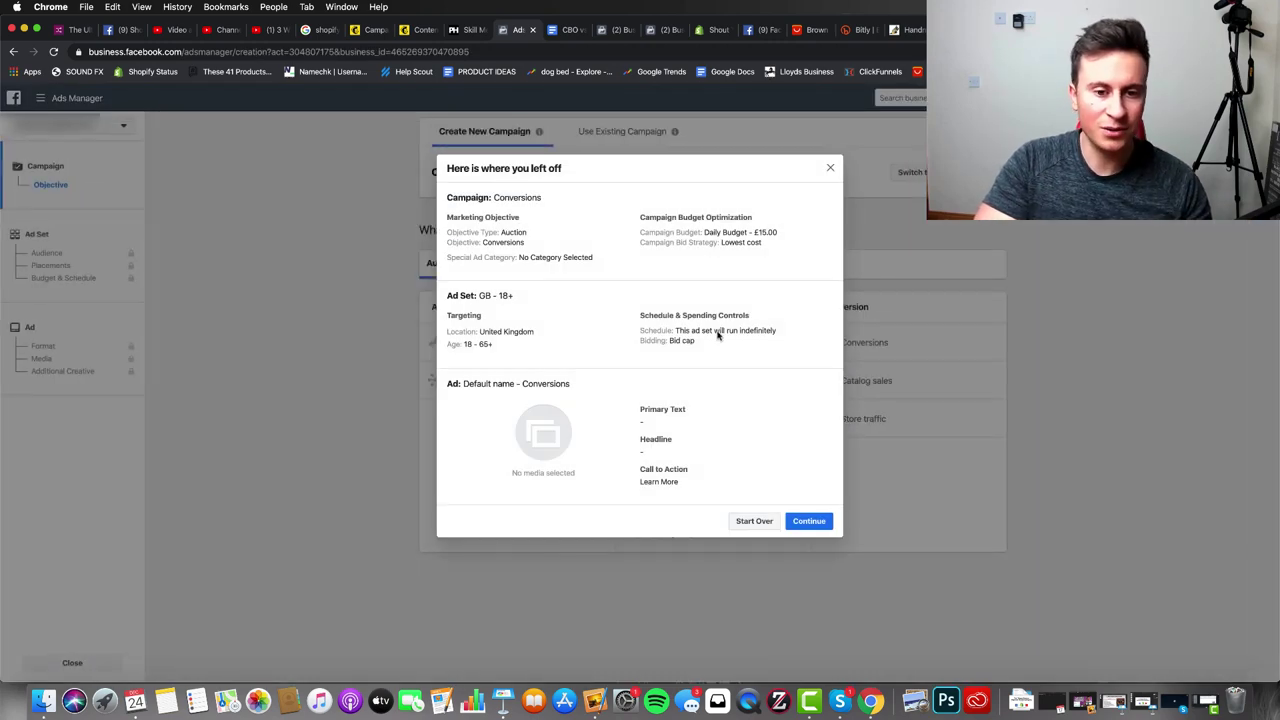
click(753, 522)
click(866, 351)
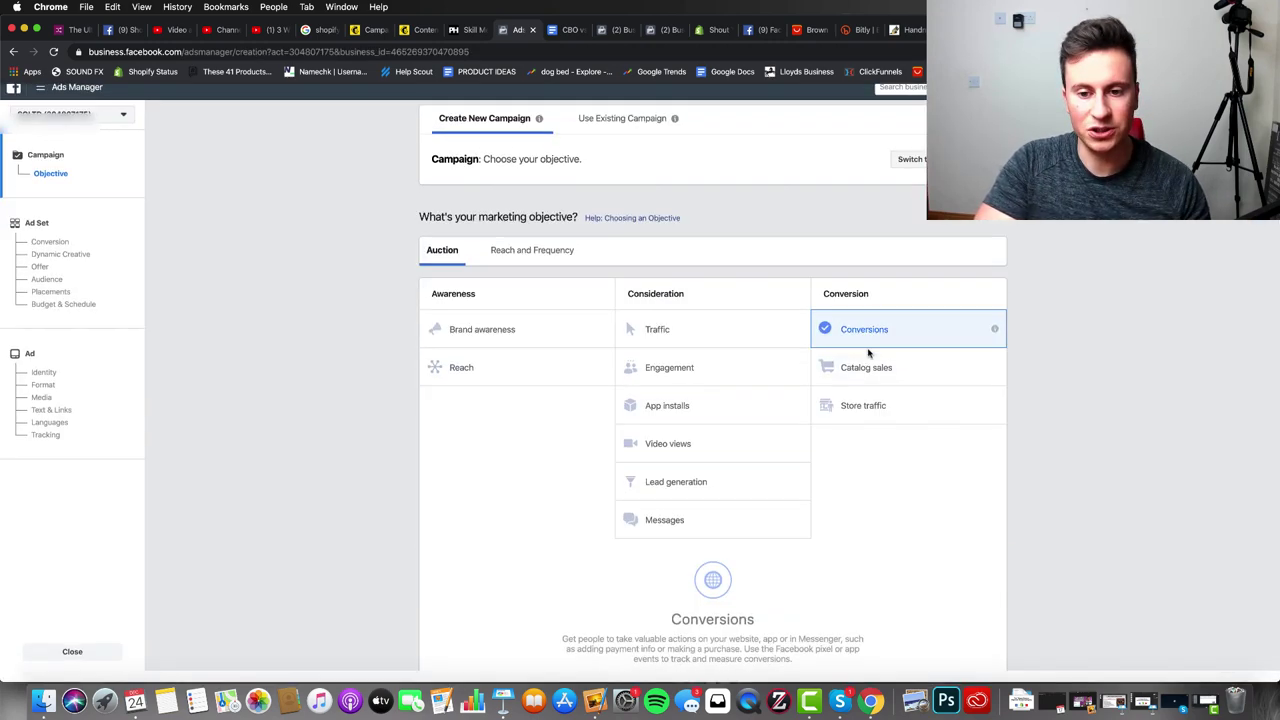
click(705, 426)
double_click(705, 426)
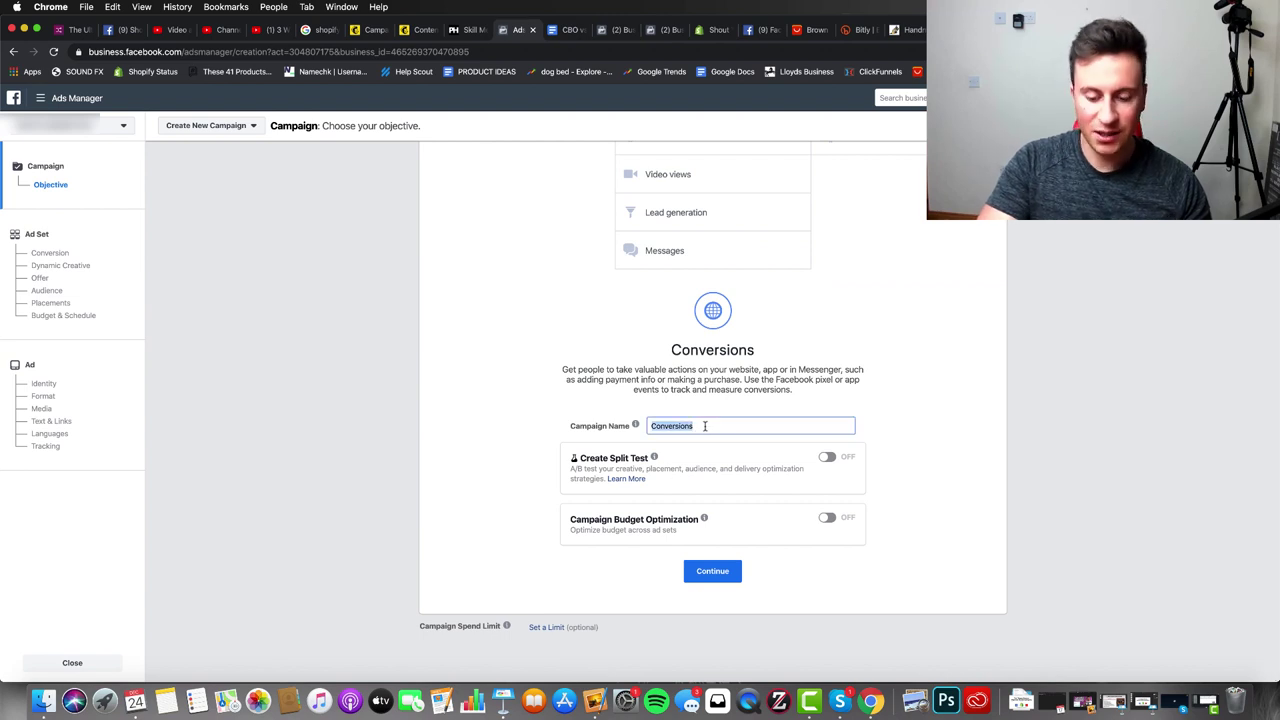
text(PUR - A)
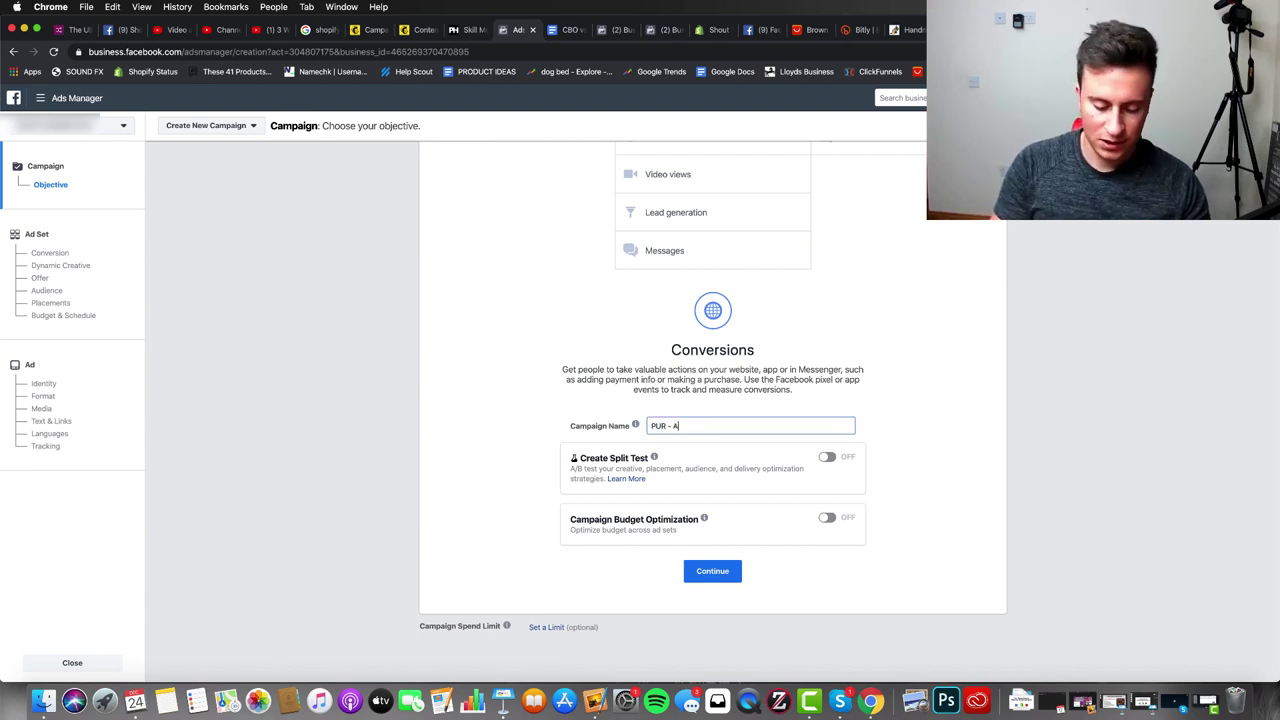
text(pple Watch S)
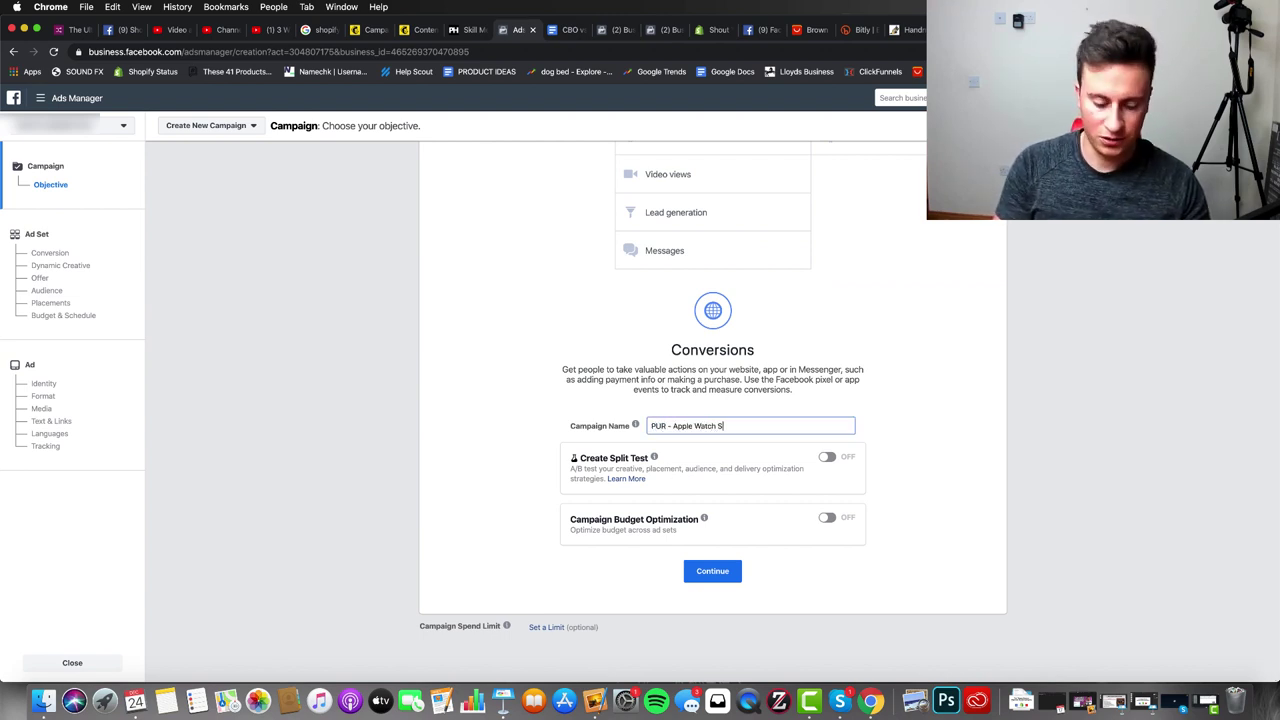
text(trap 2)
Step: Enable Campaign Budget Optimization for the new campaign and set its daily budget to £15
click(825, 518)
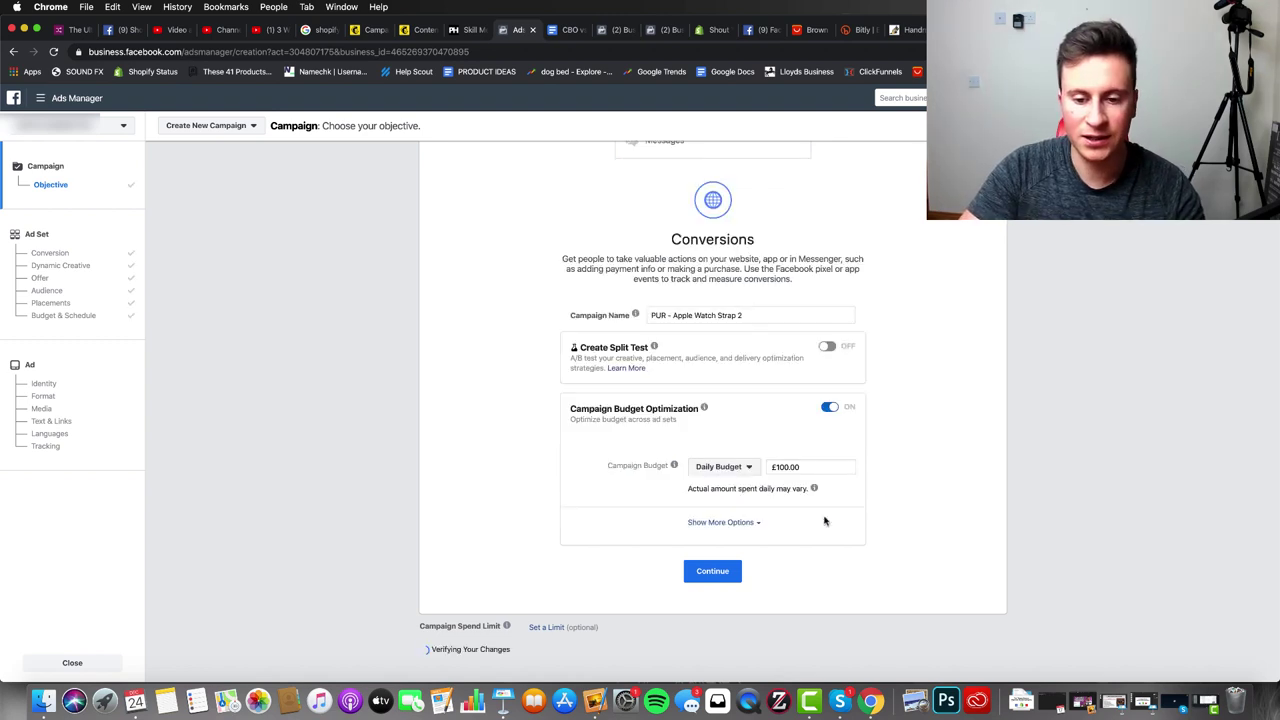
click(802, 467)
text(15)
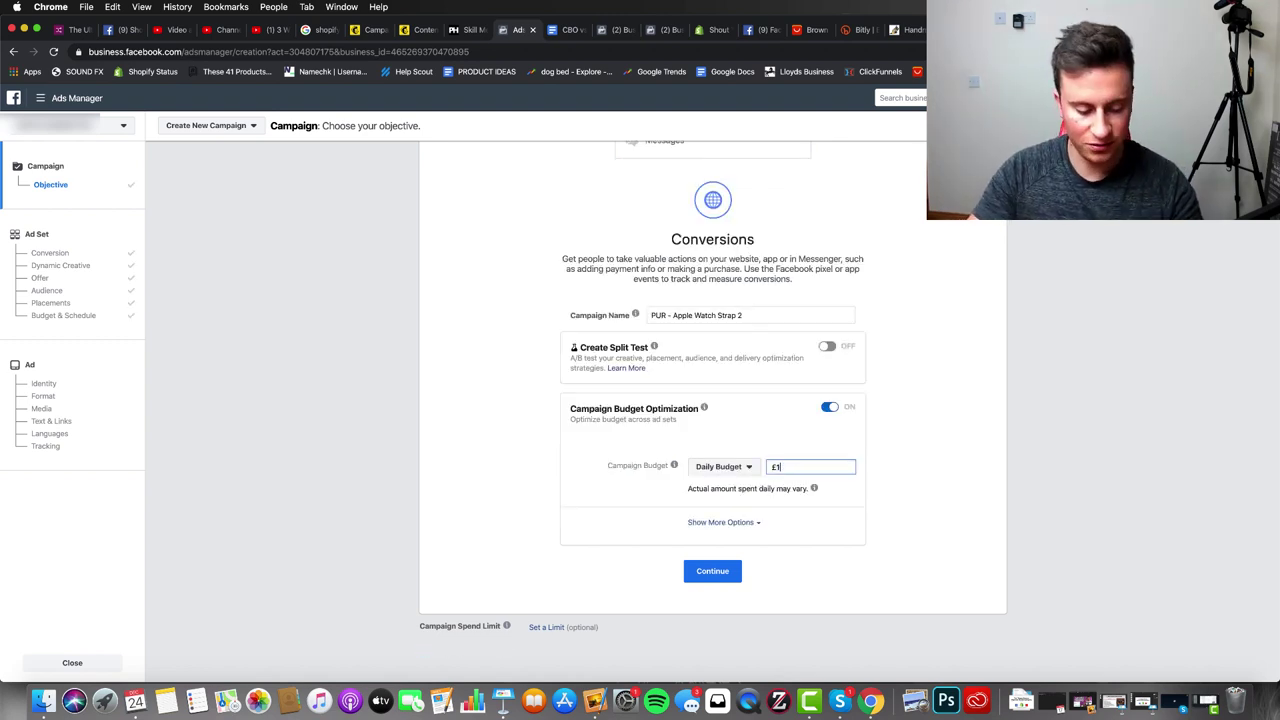
Step: Accept the campaign settings, continue to the ad set level and review its conversion, audience and placement settings
click(888, 489)
click(709, 573)
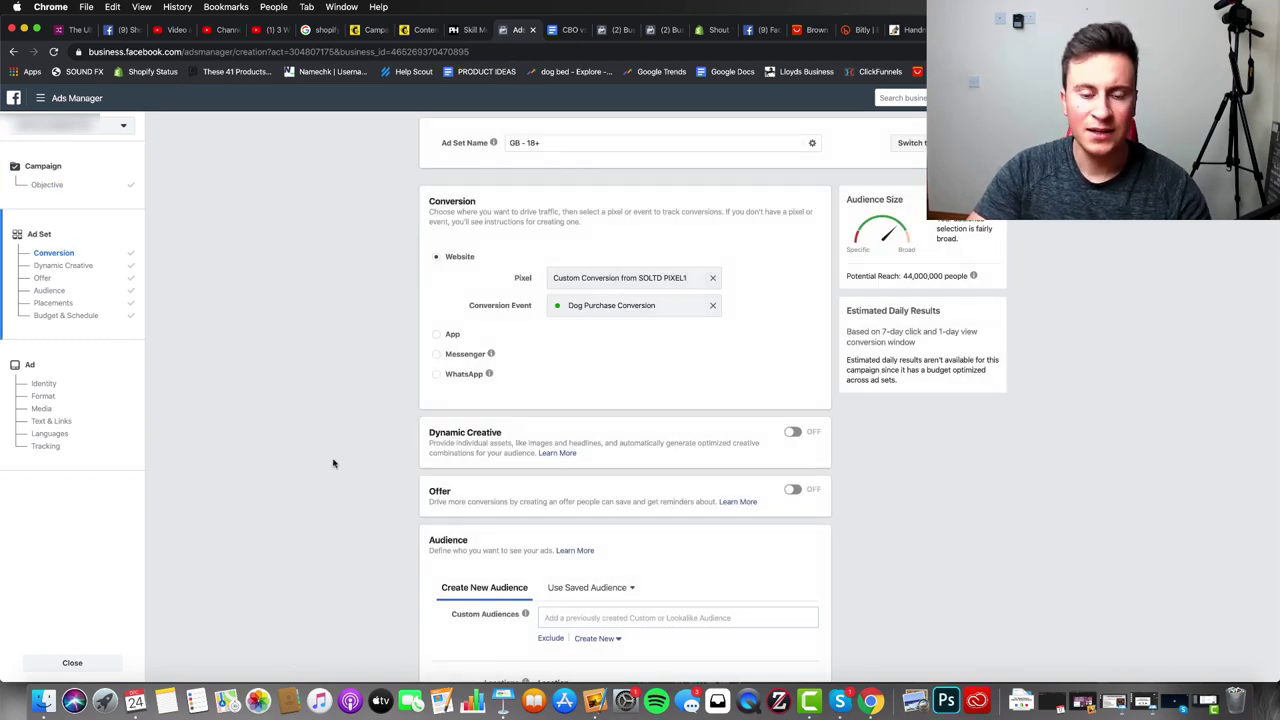
scroll(334, 463, down, 5)
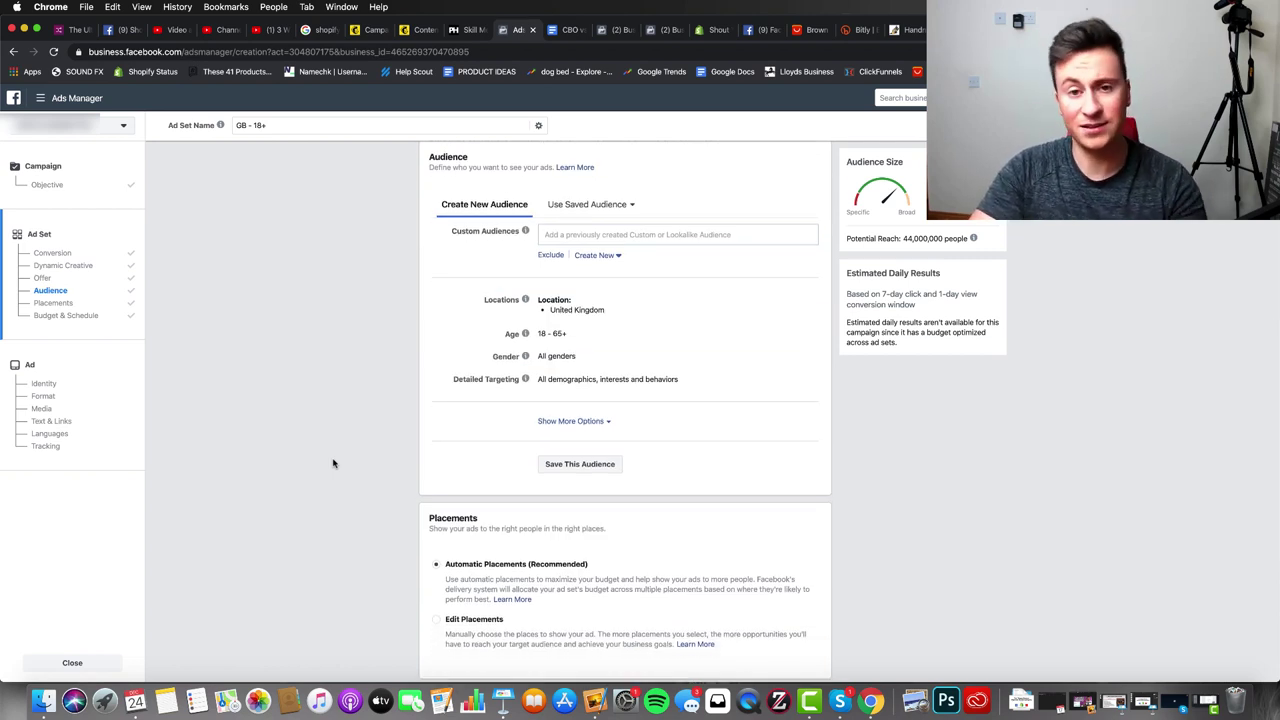
scroll(334, 463, down, 3)
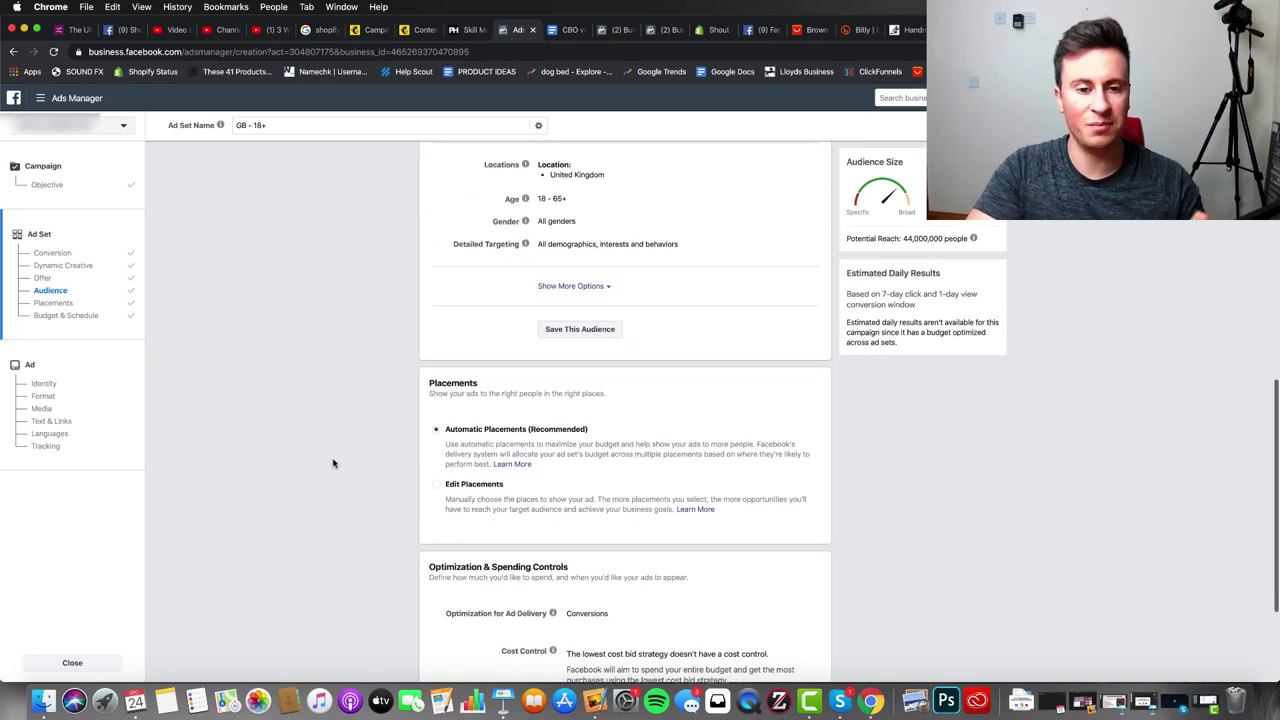
scroll(334, 463, down, 3)
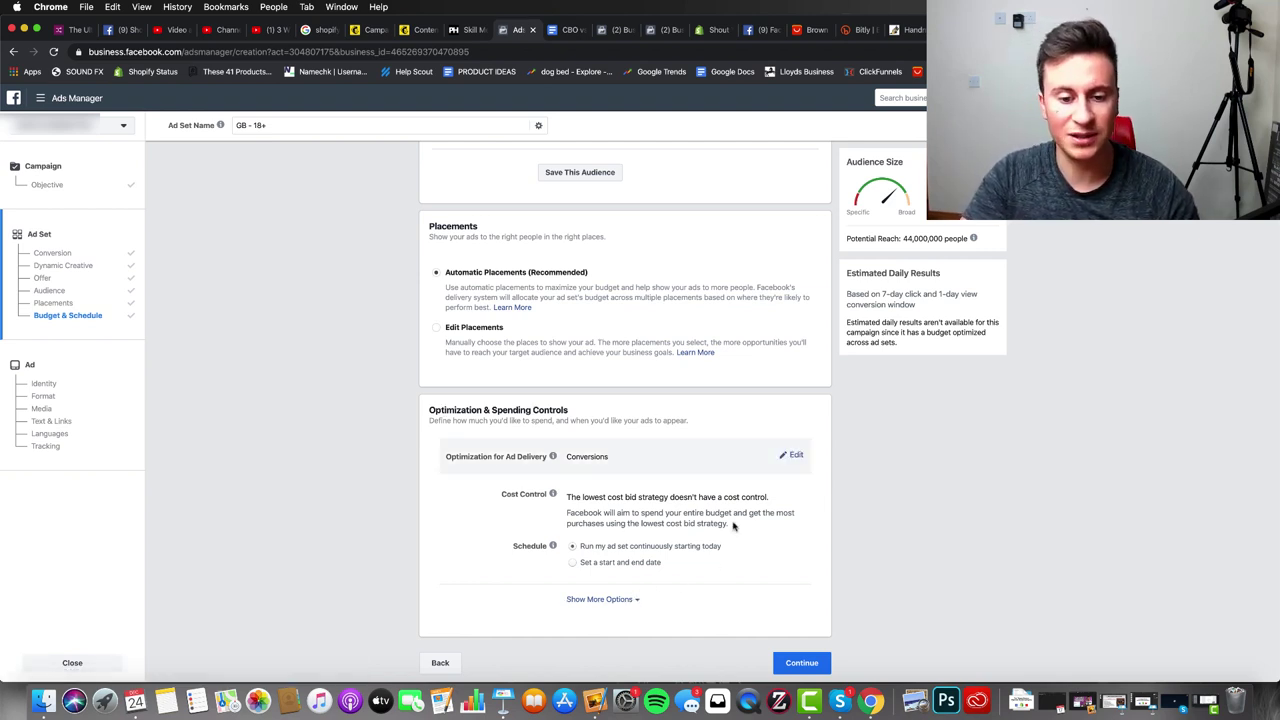
Step: Add ad set spend limits with a daily maximum of £5.00 and continue to the ad level
click(629, 601)
scroll(830, 543, down, 2)
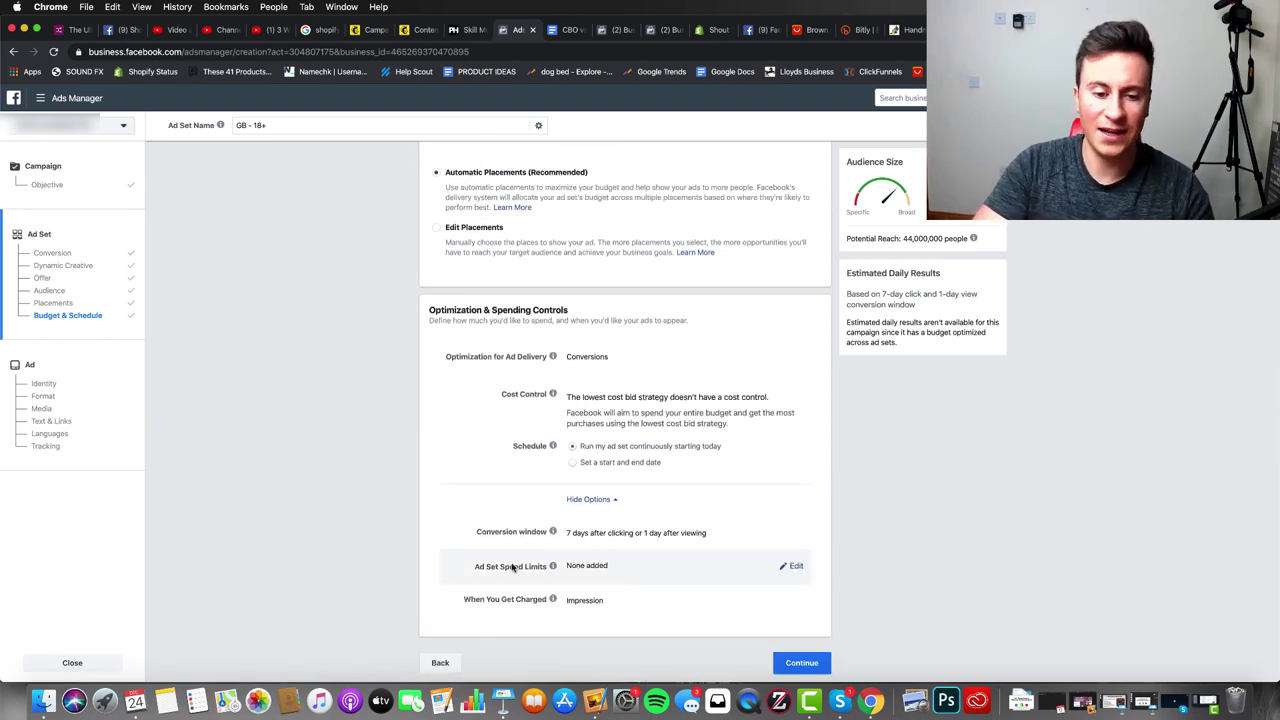
click(793, 566)
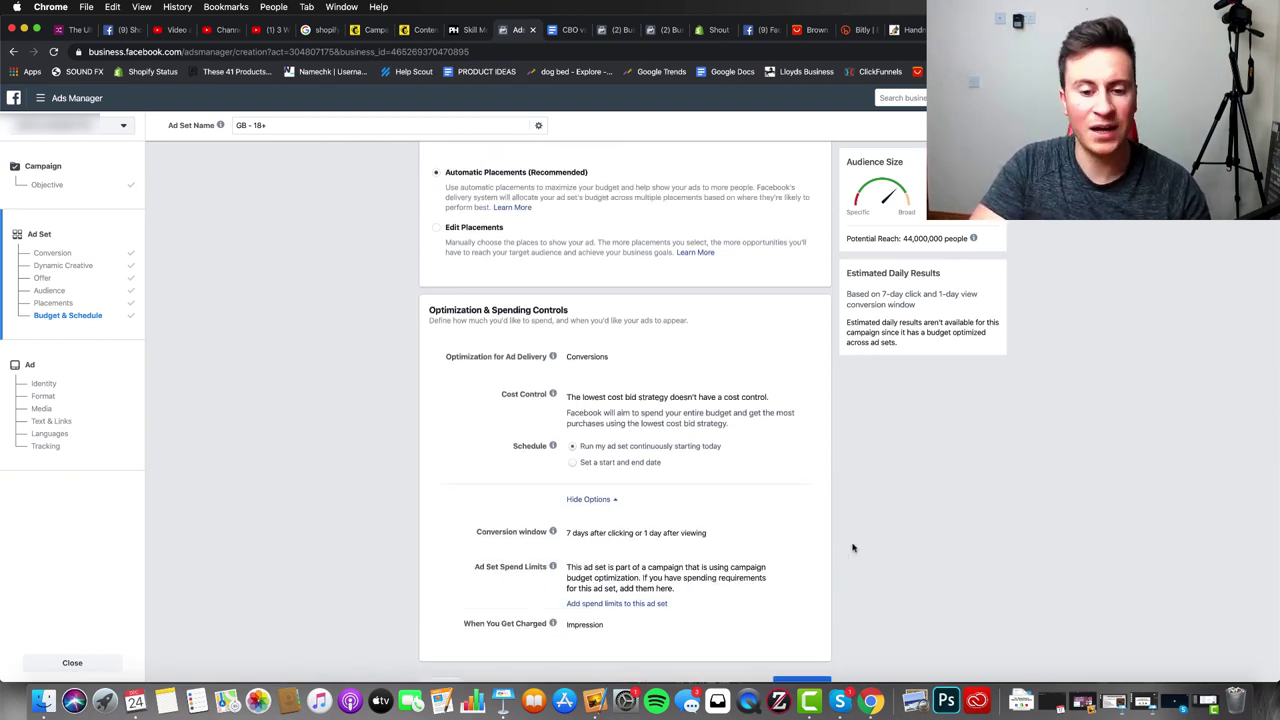
scroll(740, 578, down, 1)
click(640, 580)
scroll(829, 551, down, 2)
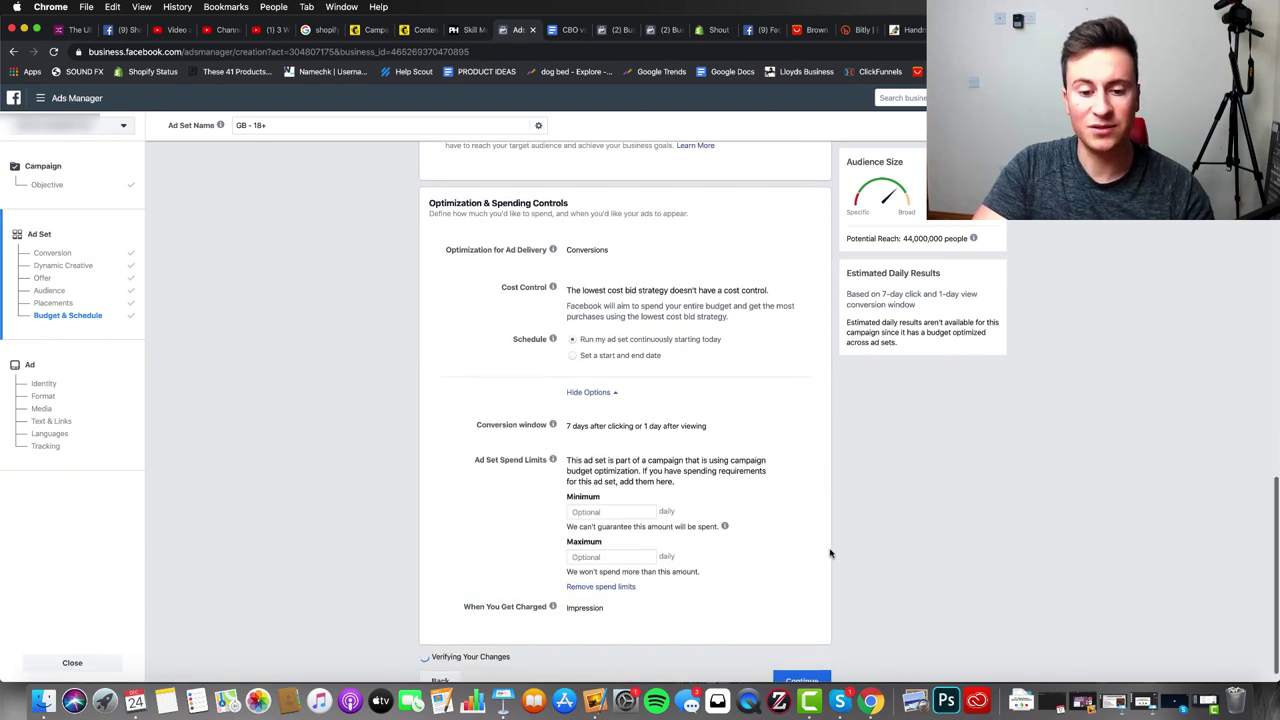
click(621, 558)
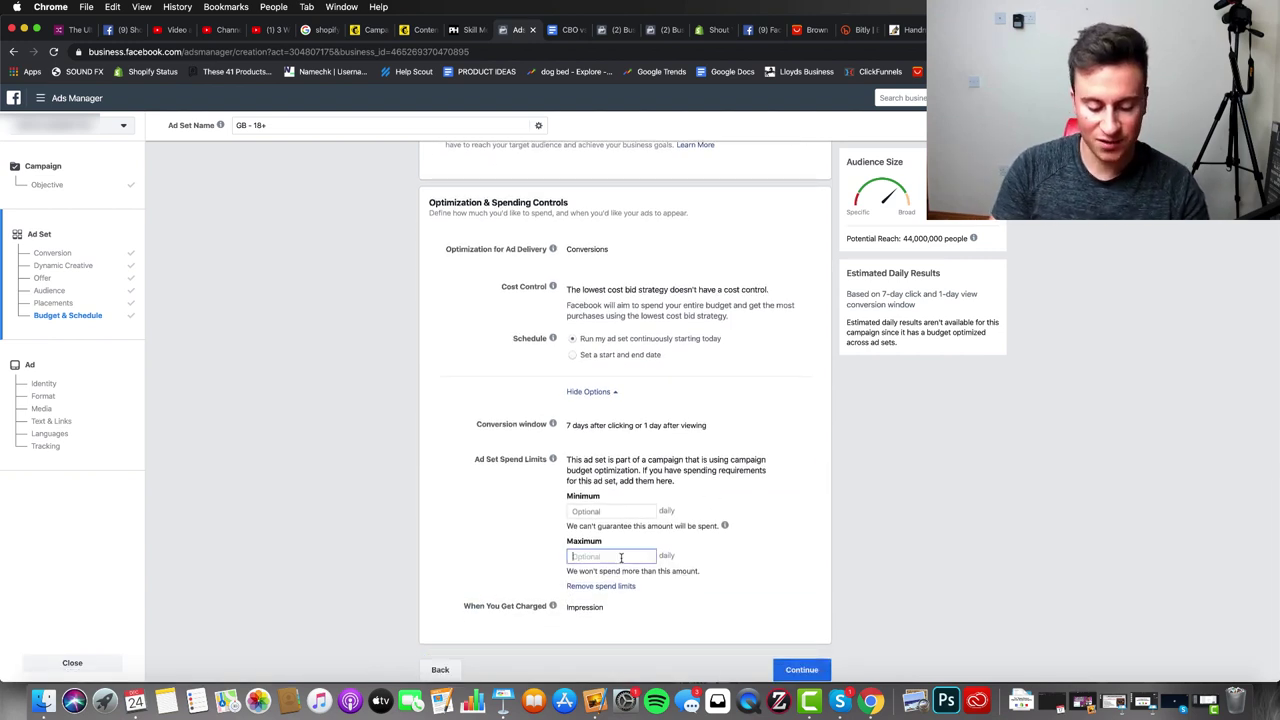
text(5)
scroll(873, 568, down, 1)
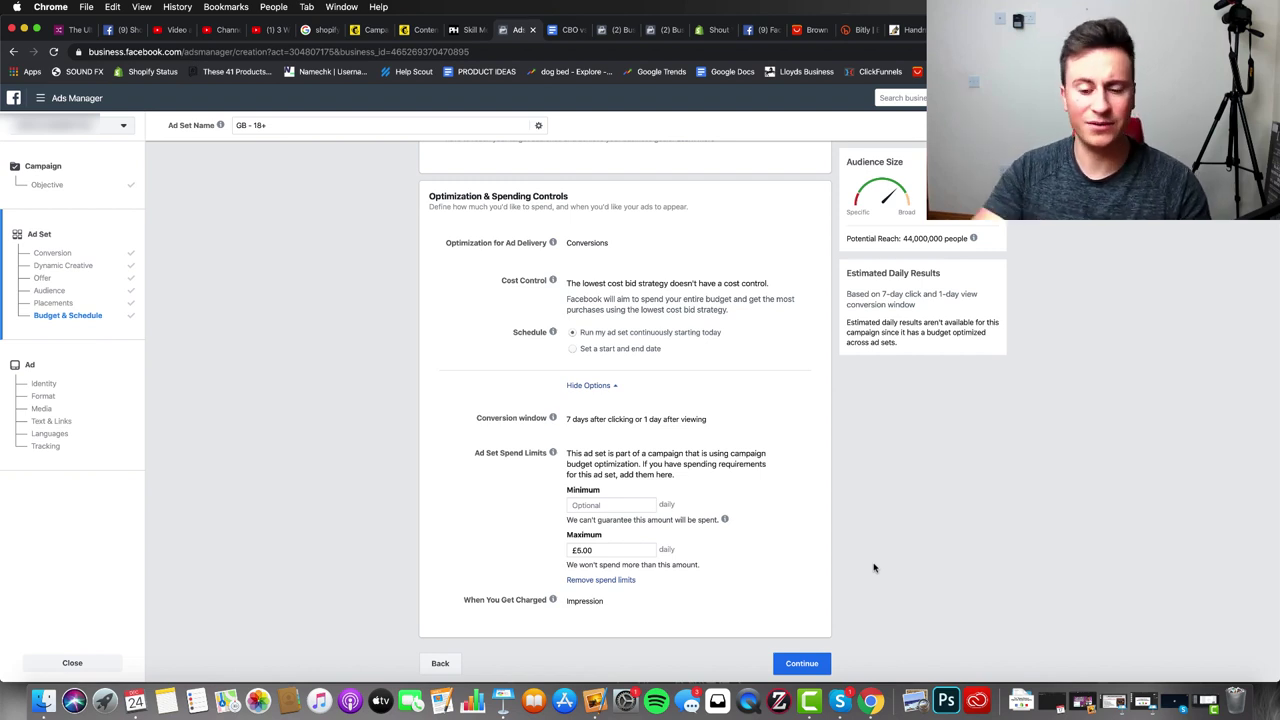
click(808, 662)
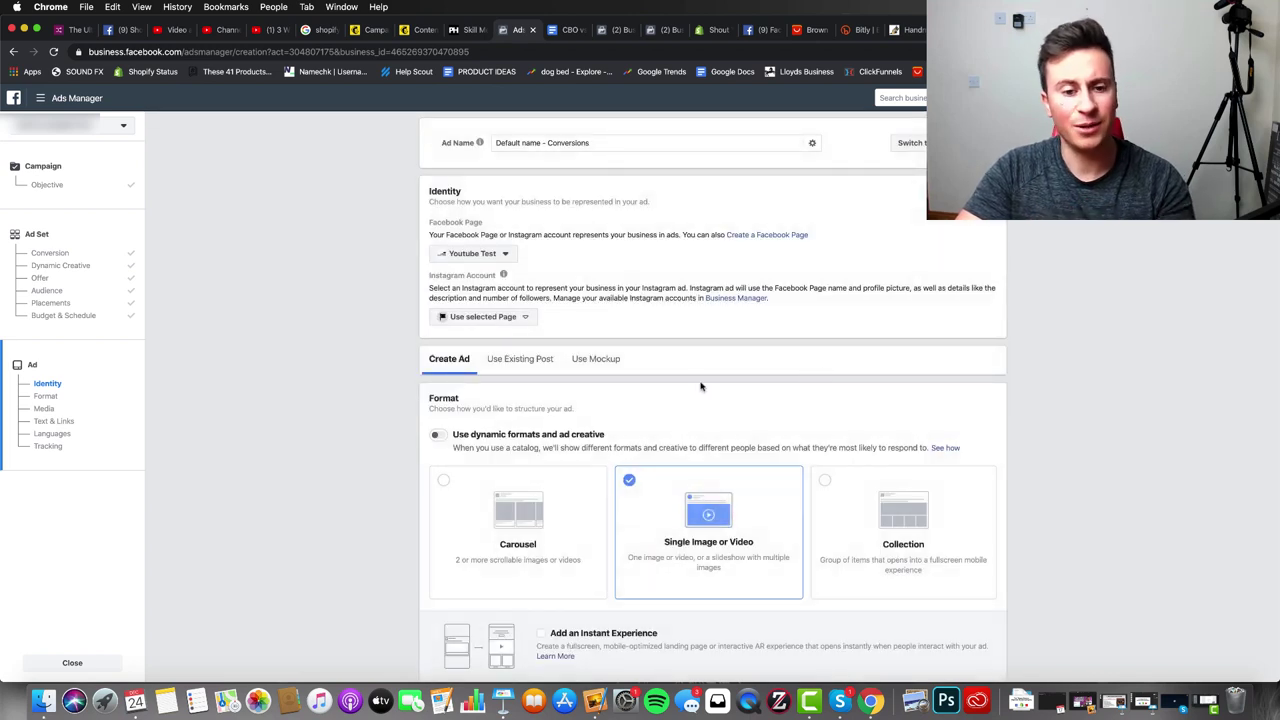
Step: Use an existing Facebook Page post for the ad, choosing the Genuine Leather Apple Watch Strap's photo post
mouse_move(503, 274)
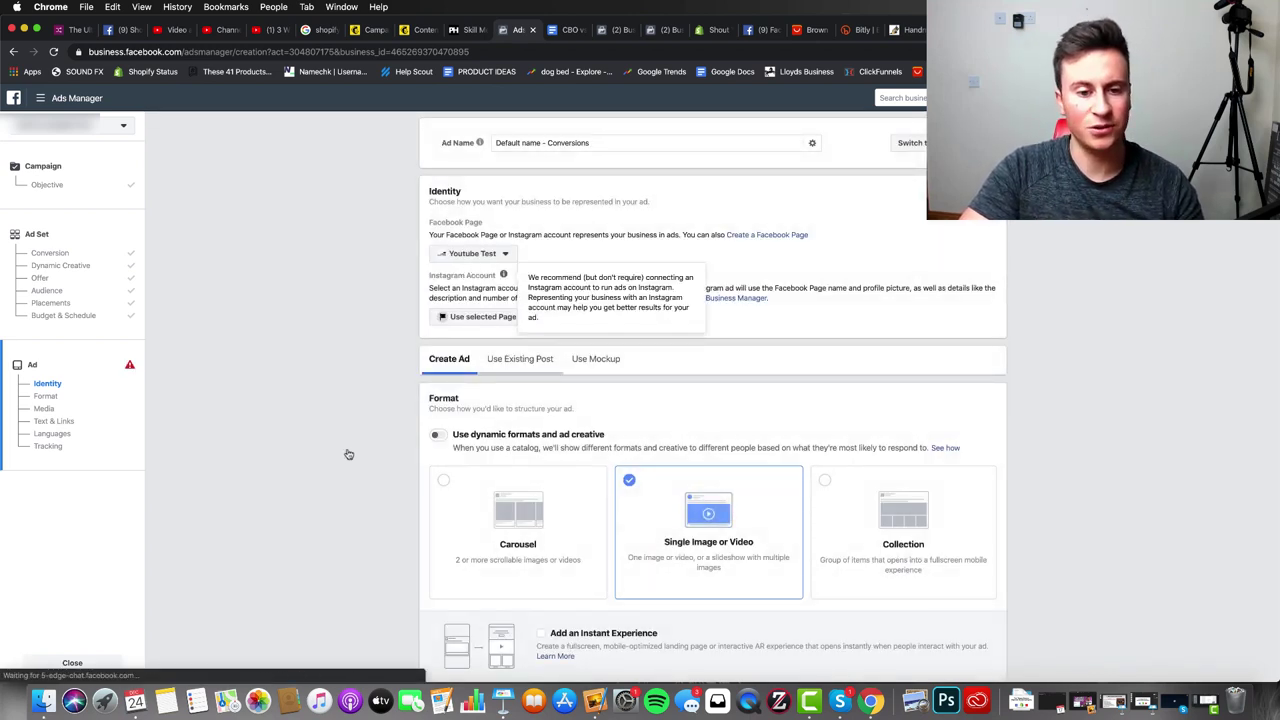
click(468, 438)
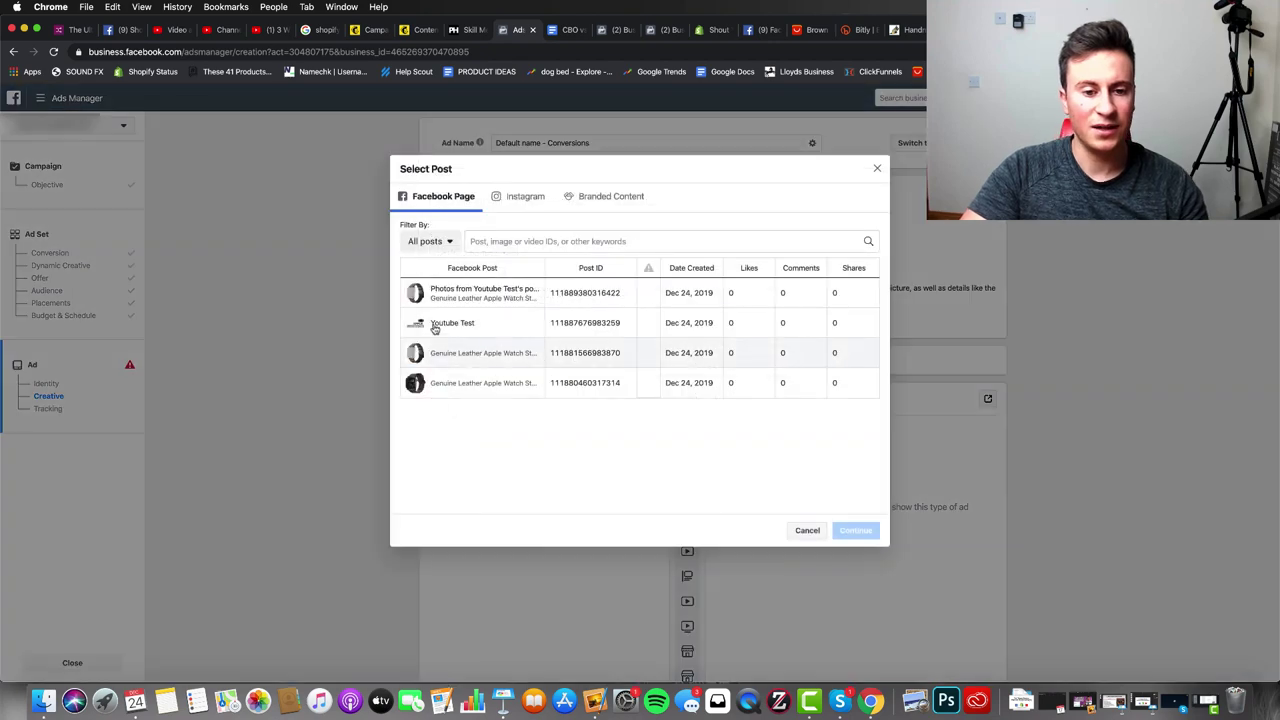
click(508, 294)
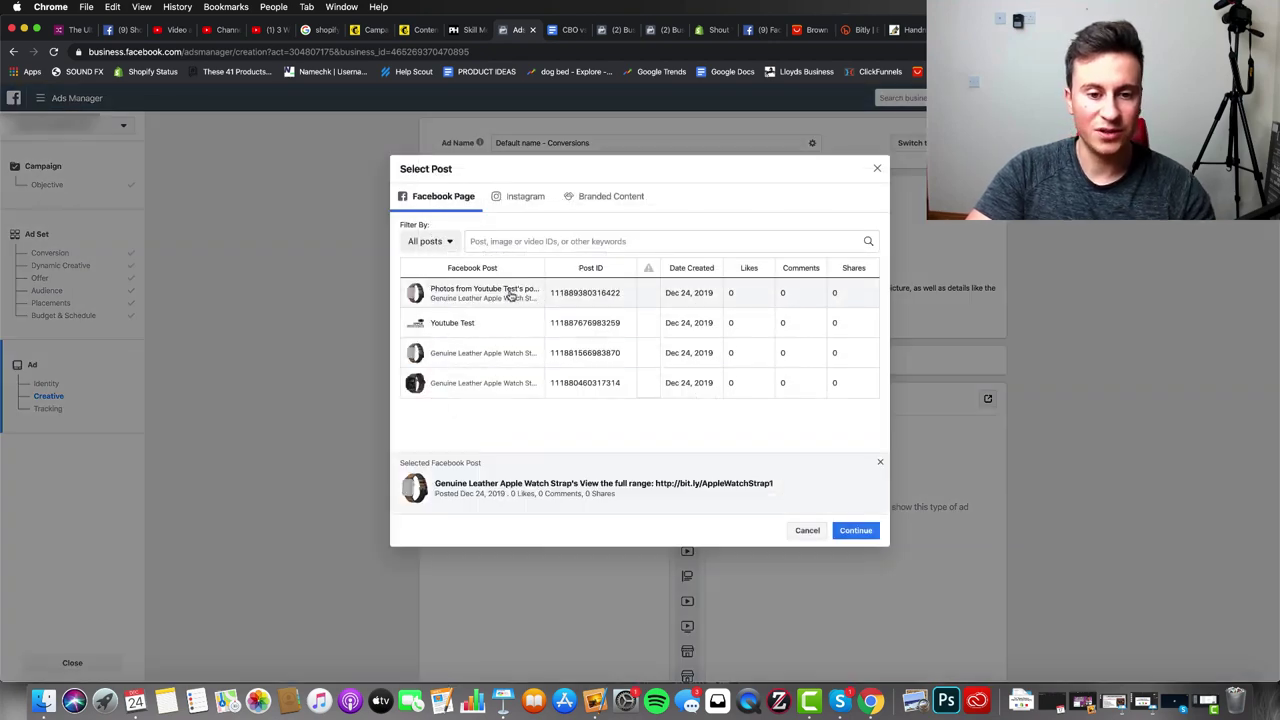
click(856, 530)
Step: Check the ad's tracking settings and confirm the new campaign for publishing
scroll(1084, 374, down, 5)
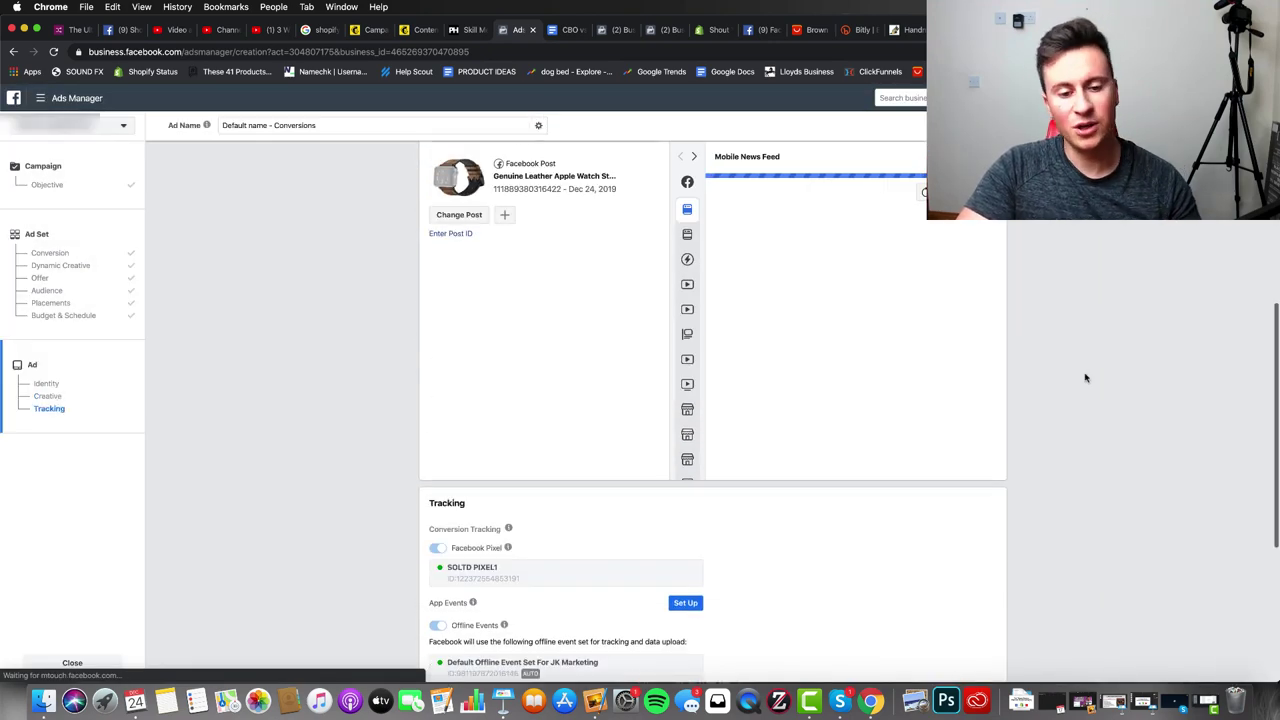
scroll(1086, 377, down, 5)
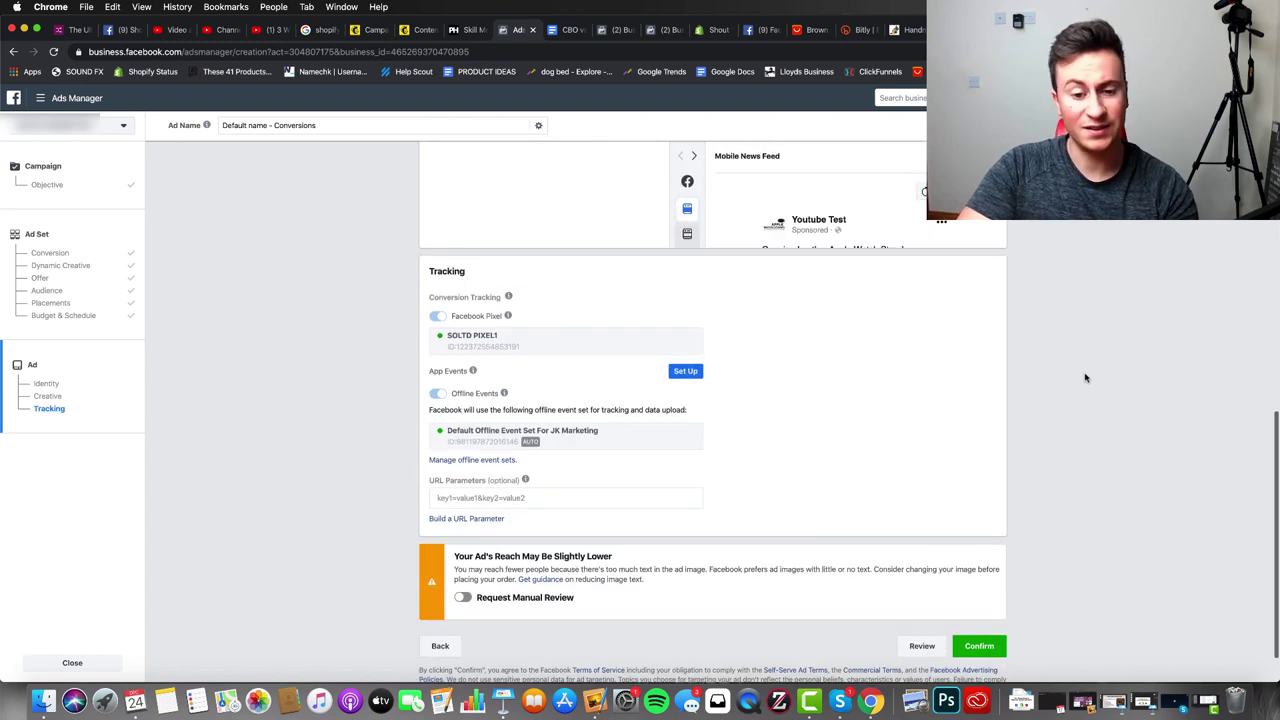
scroll(1086, 377, down, 1)
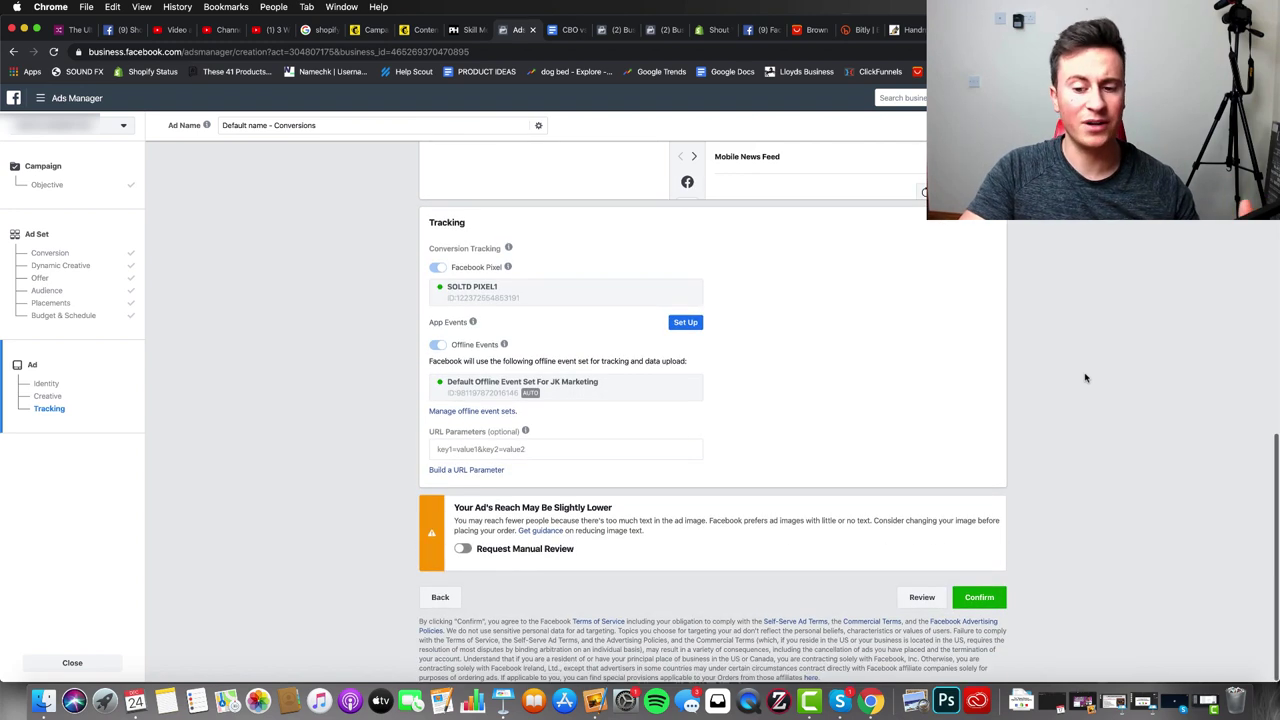
click(988, 598)
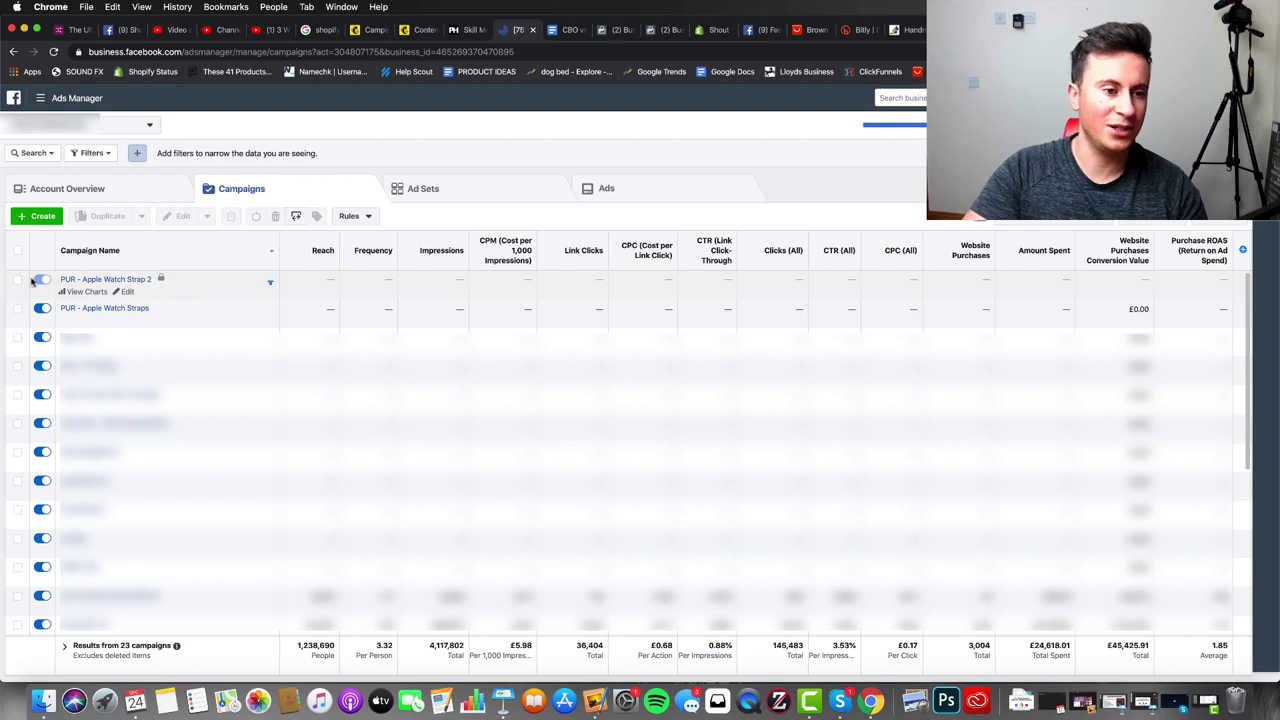
Step: Filter the campaign list to PUR - Apple Watch Strap 2 and PUR - Apple Watch Straps, leaving only PUR - Apple Watch Strap 2 selected
click(17, 280)
click(17, 308)
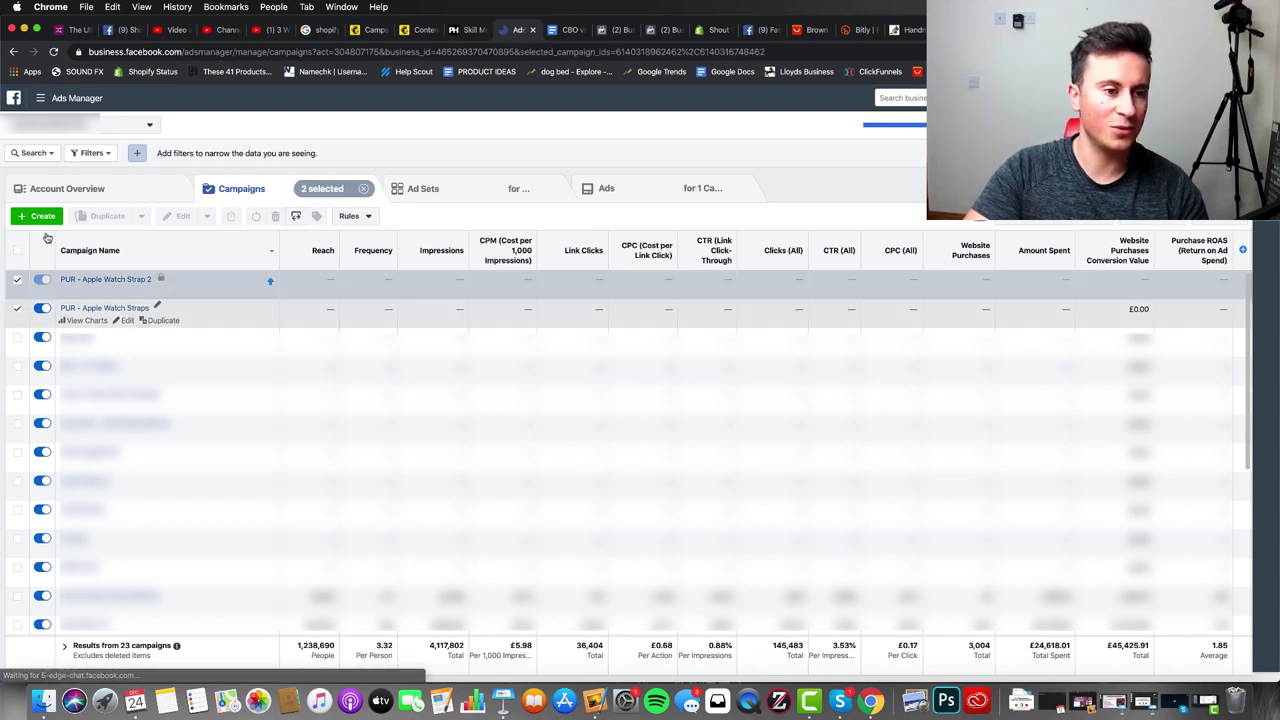
click(91, 153)
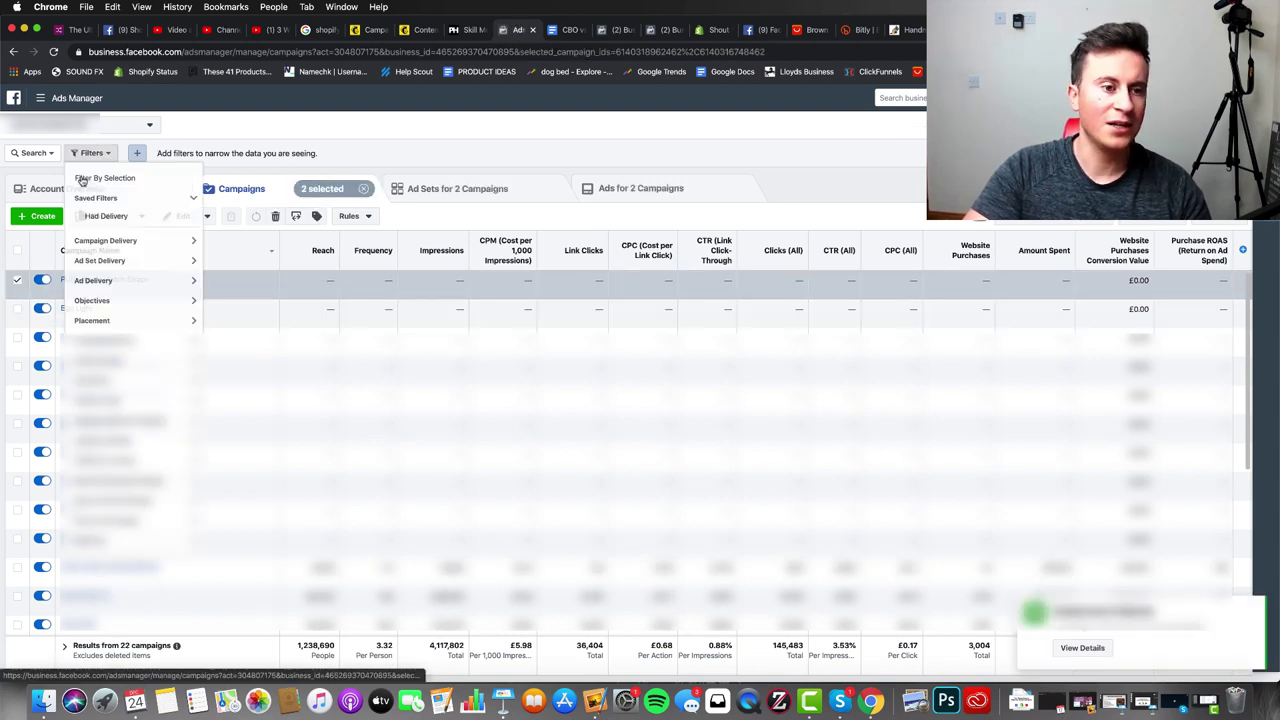
click(151, 179)
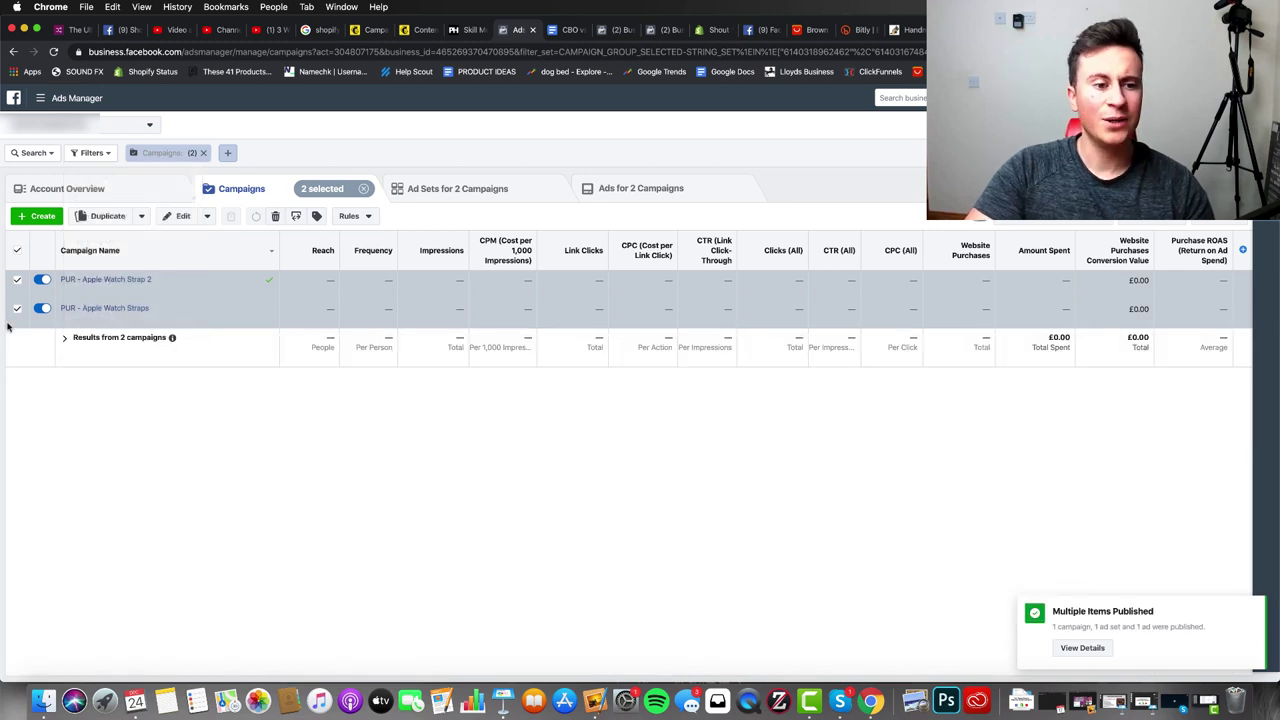
click(17, 250)
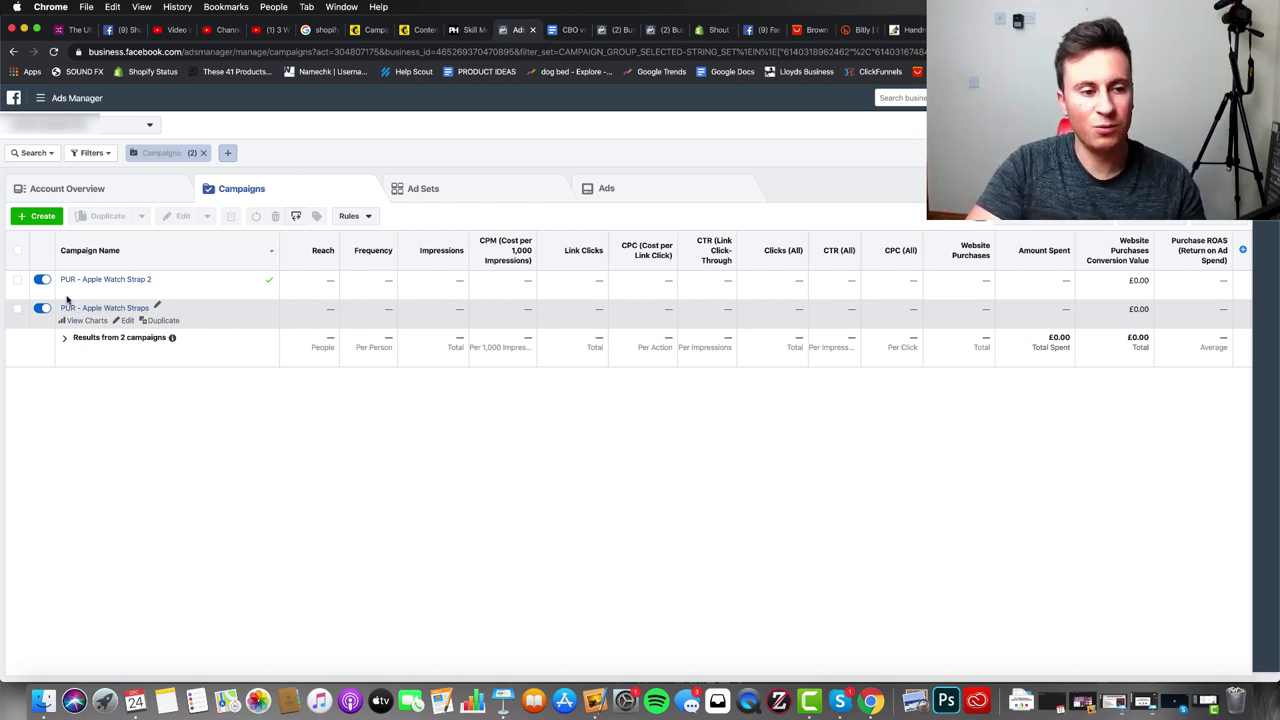
click(120, 279)
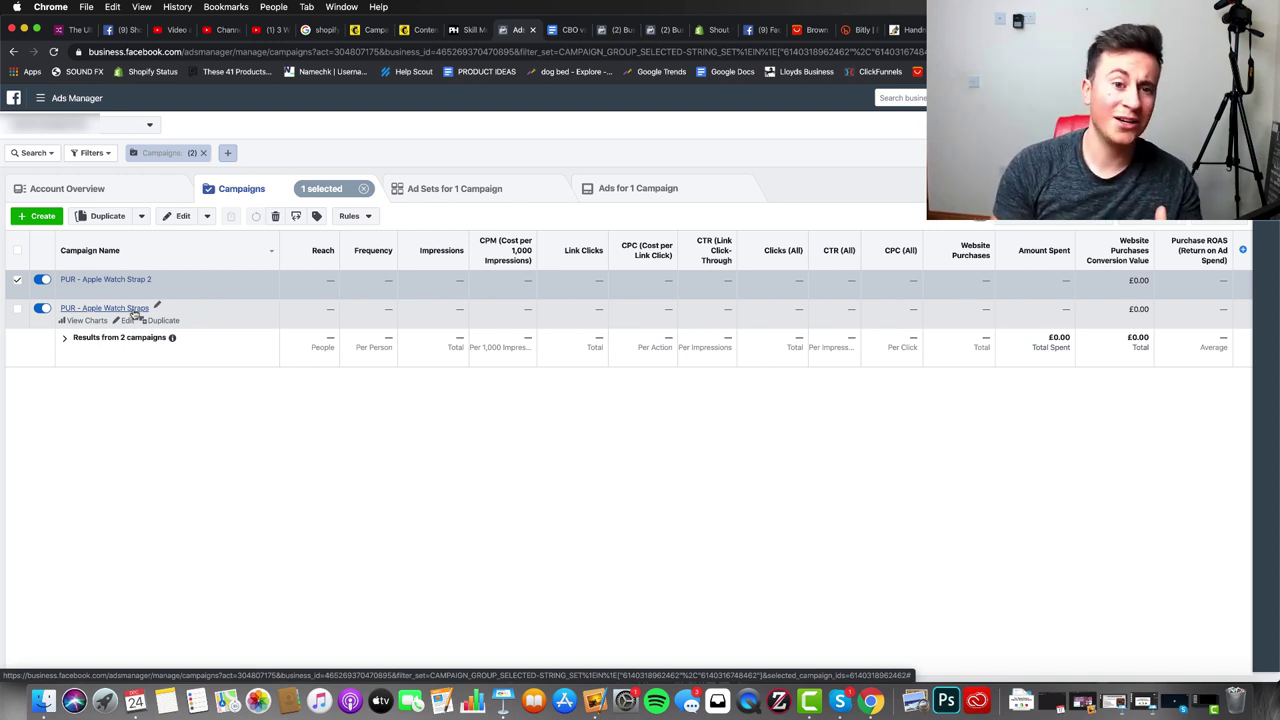
Step: Switch to the CBO vs Adset Budgets document in Google Docs and review the Adset Budget and CBO campaign criteria
click(567, 29)
click(540, 463)
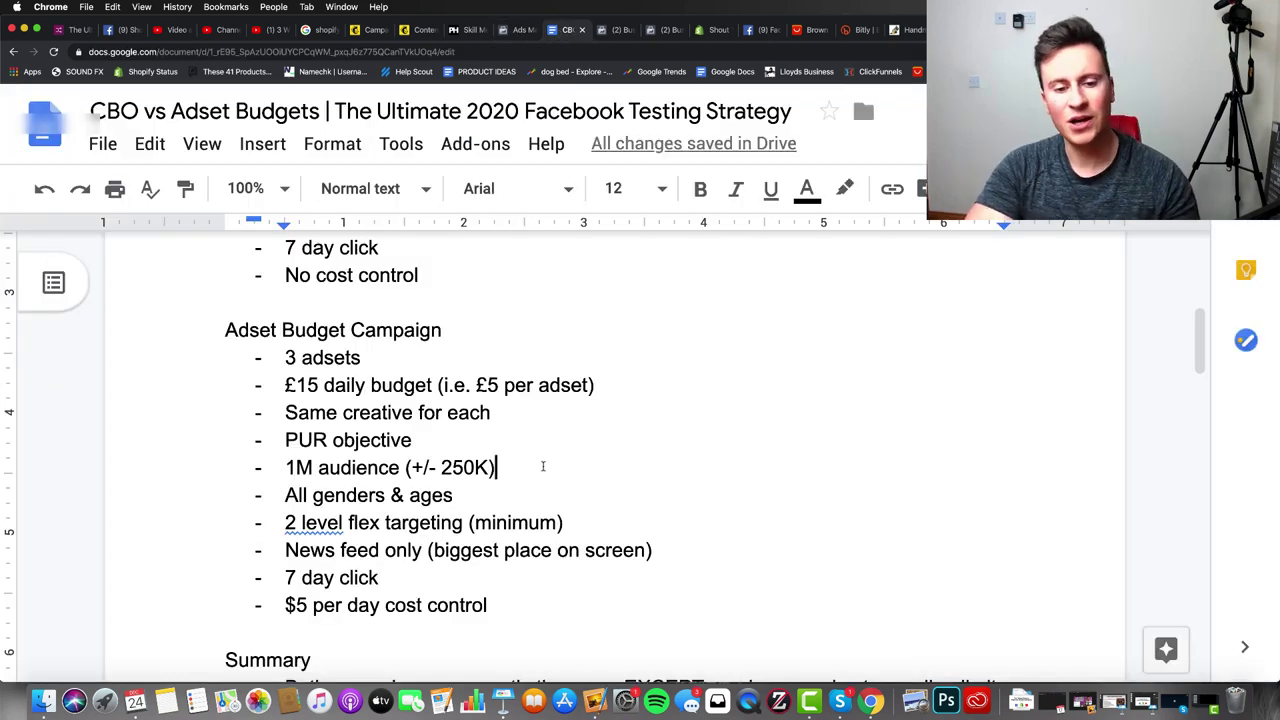
scroll(543, 466, up, 3)
scroll(543, 466, up, 3)
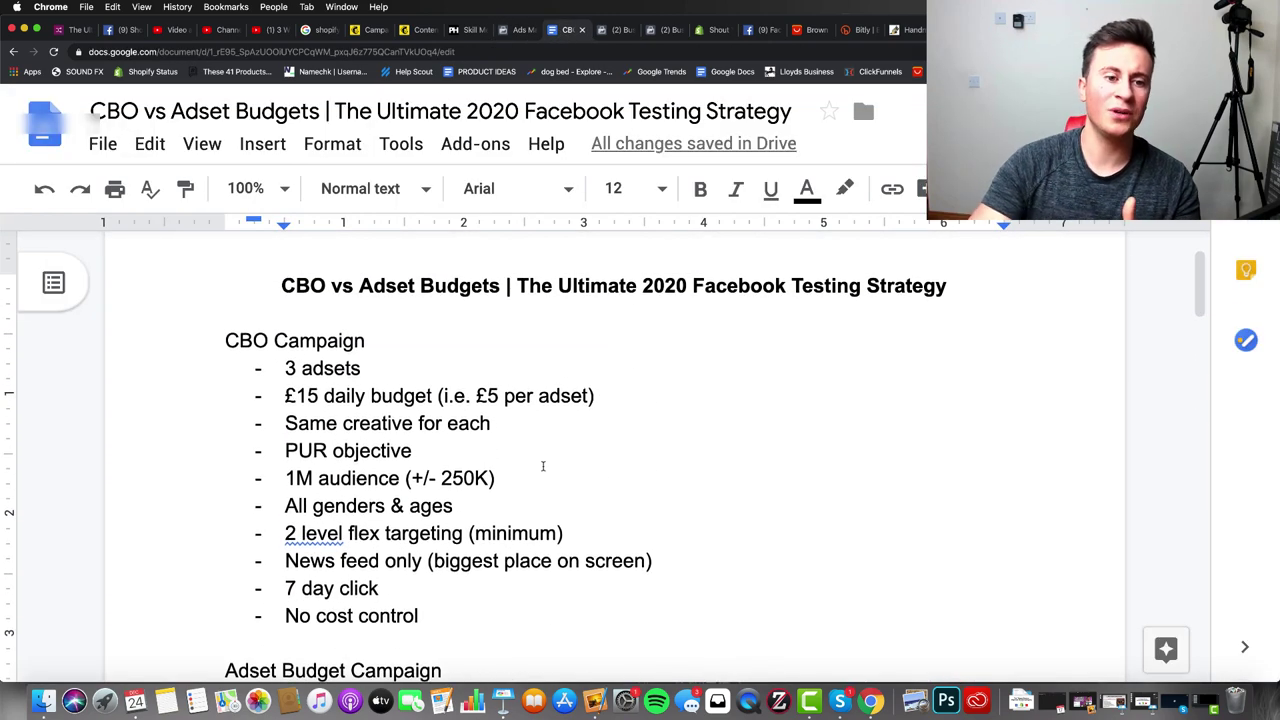